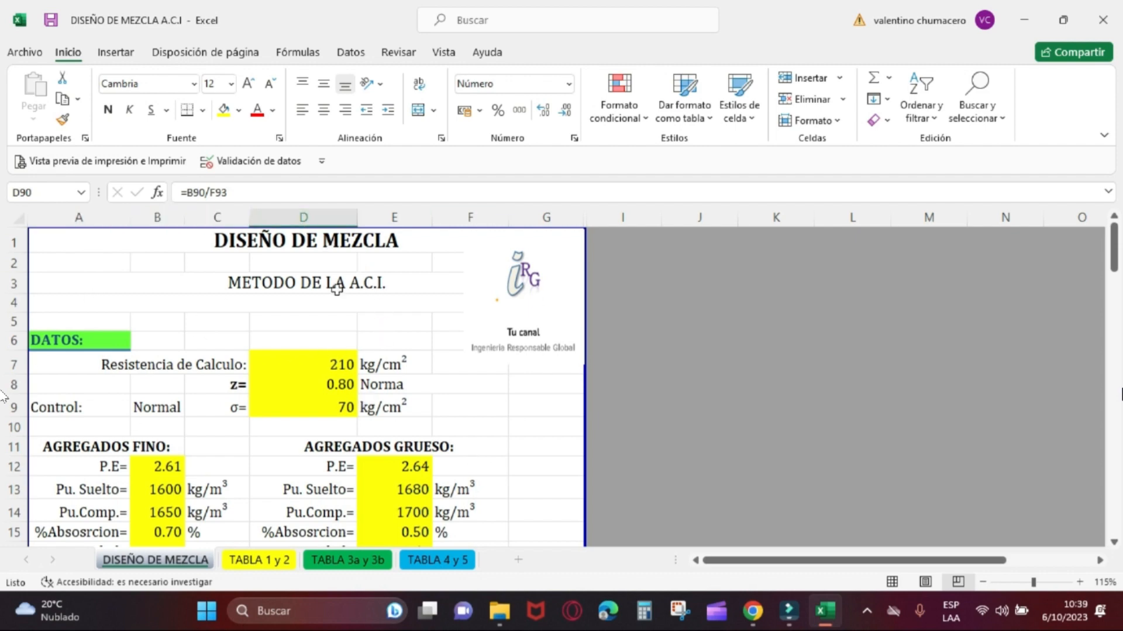
- Review the A.C.I. method heading and the calculation strength, z and σ inputs in cells D7 to D9
{"action": "left_click", "coordinate": [312, 282]}
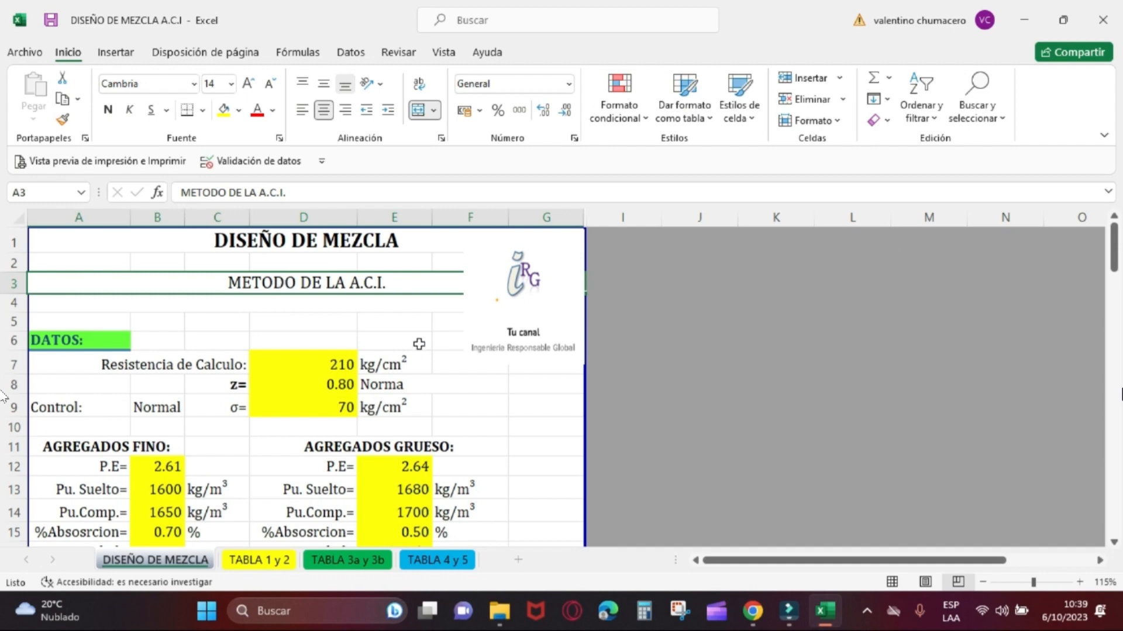
{"action": "mouse_move", "coordinate": [1115, 261]}
{"action": "left_mouse_down"}
{"action": "mouse_move", "coordinate": [1117, 274]}
{"action": "mouse_move", "coordinate": [1116, 243]}
{"action": "left_mouse_up"}
{"action": "left_click_drag", "start_coordinate": [1114, 264], "coordinate": [1114, 273]}
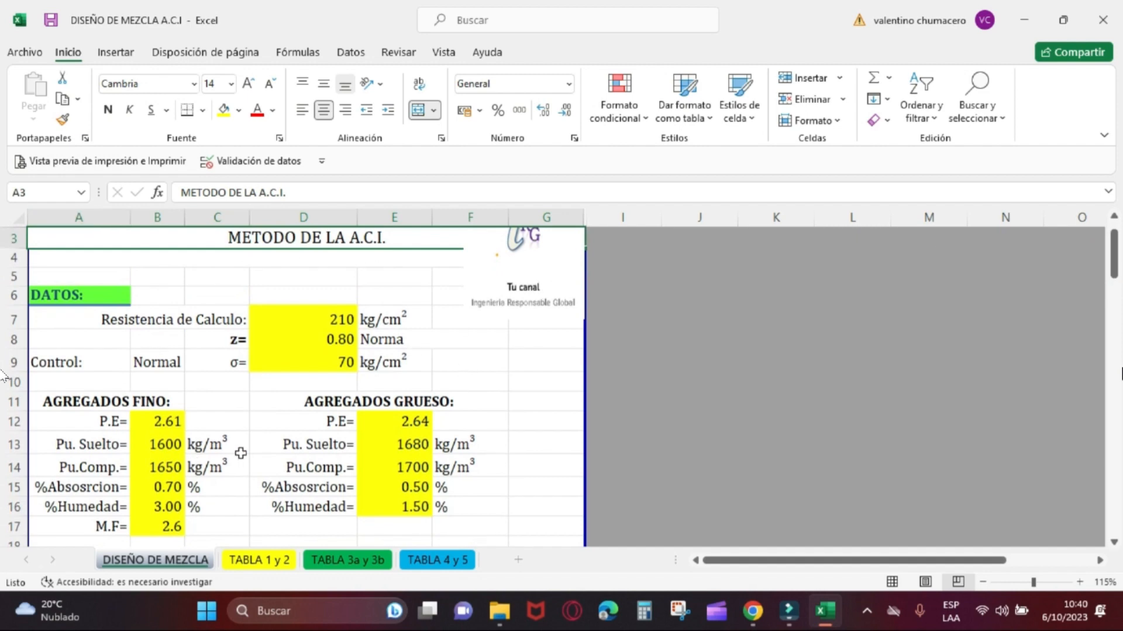
{"action": "left_click", "coordinate": [337, 319]}
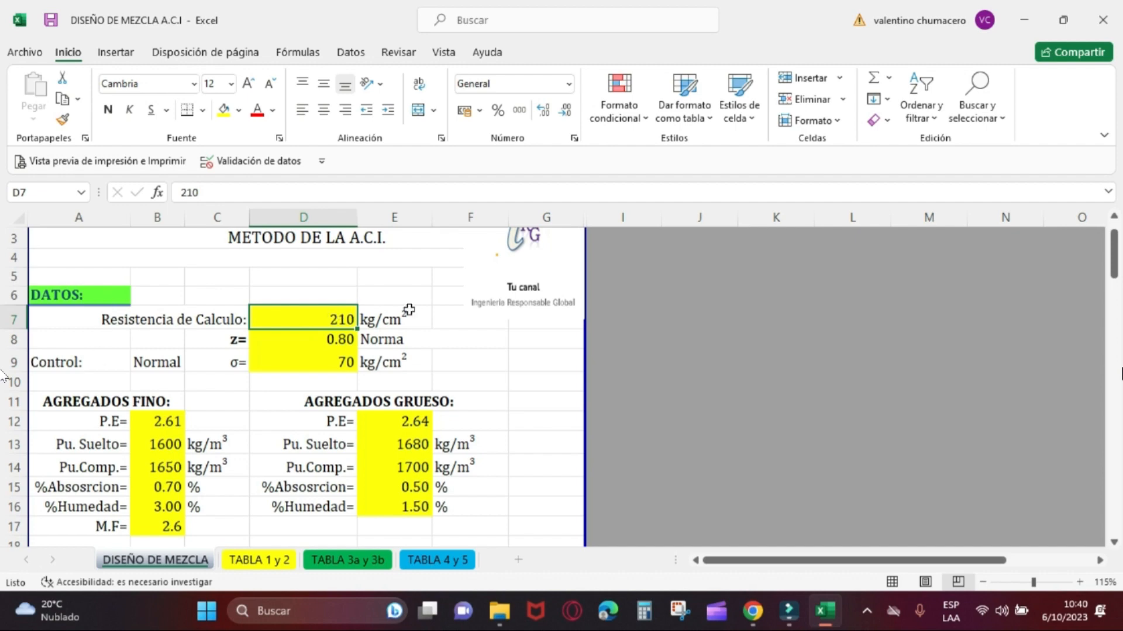
{"action": "left_click", "coordinate": [310, 339]}
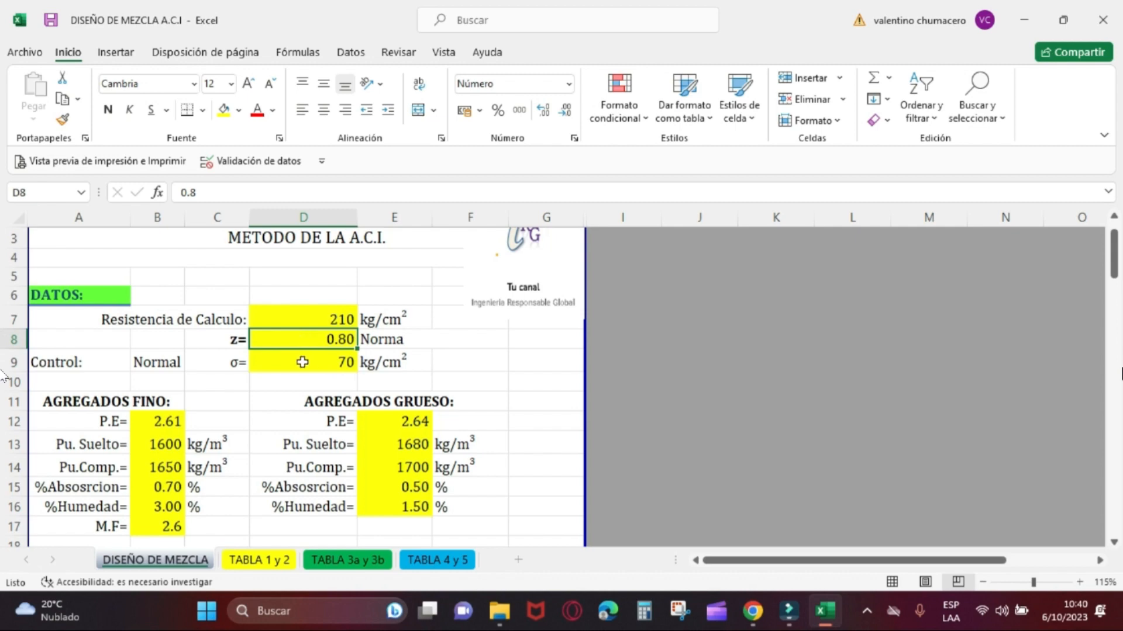
{"action": "left_click", "coordinate": [300, 364]}
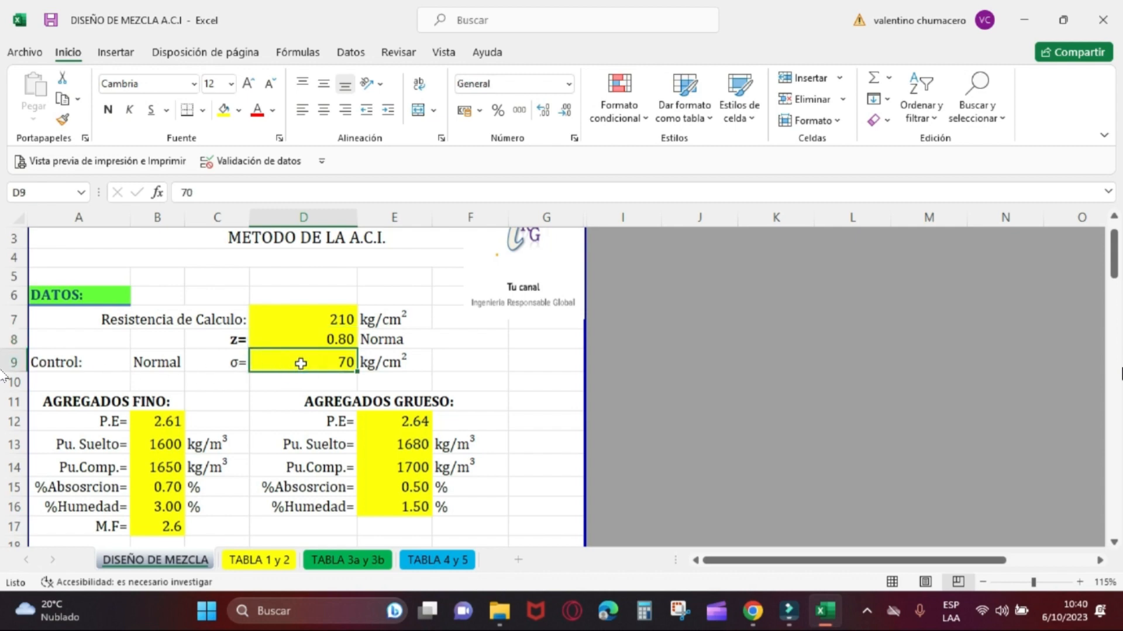
- Compare the control level in cell B9 with the standard deviation σ in cell D9
{"action": "left_click", "coordinate": [157, 363]}
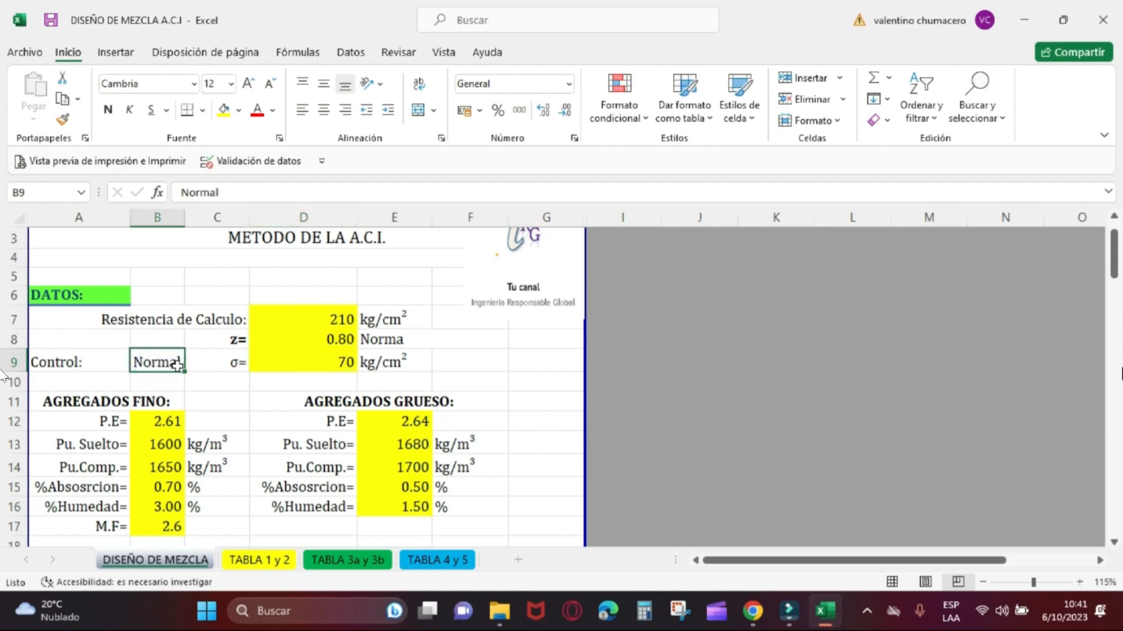
{"action": "left_click", "coordinate": [313, 365]}
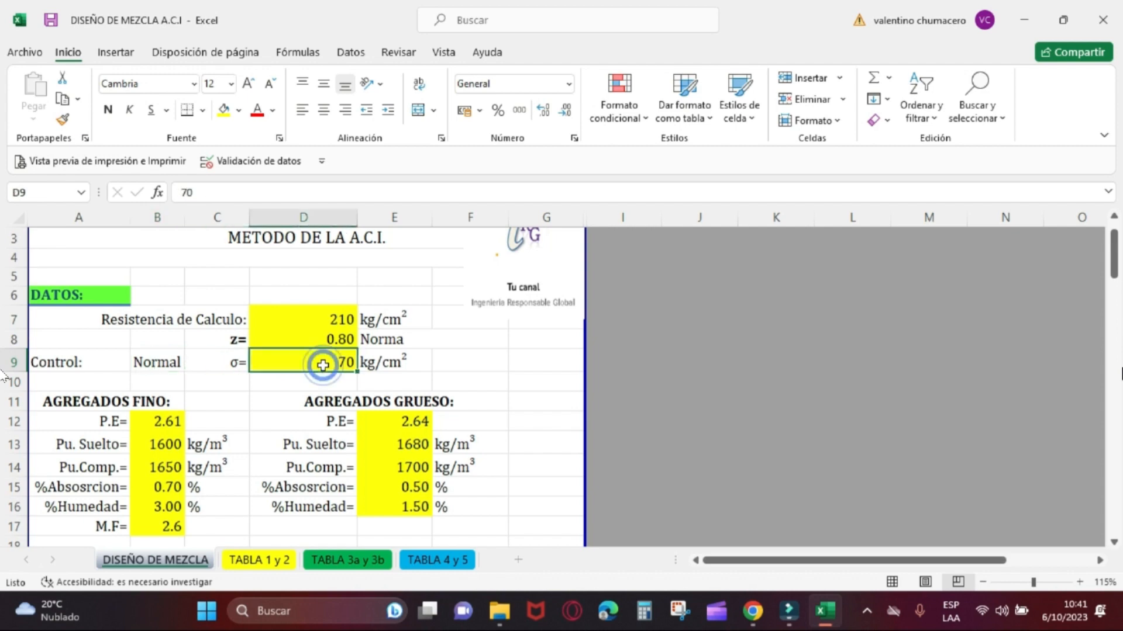
{"action": "left_click", "coordinate": [141, 367]}
{"action": "left_click", "coordinate": [299, 363]}
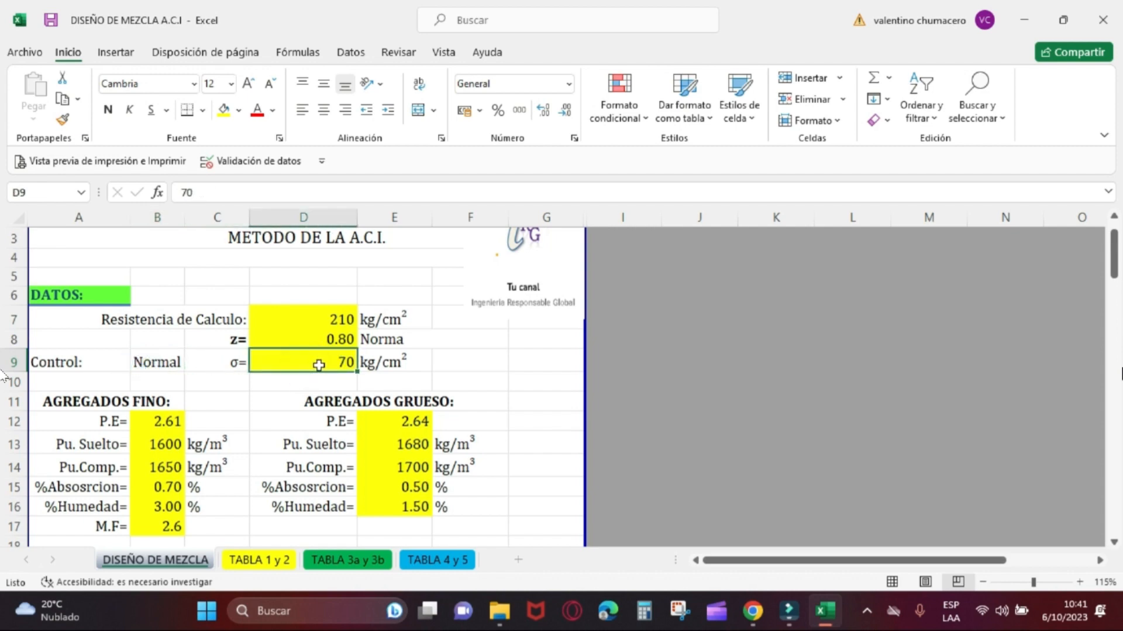
{"action": "left_click", "coordinate": [161, 366]}
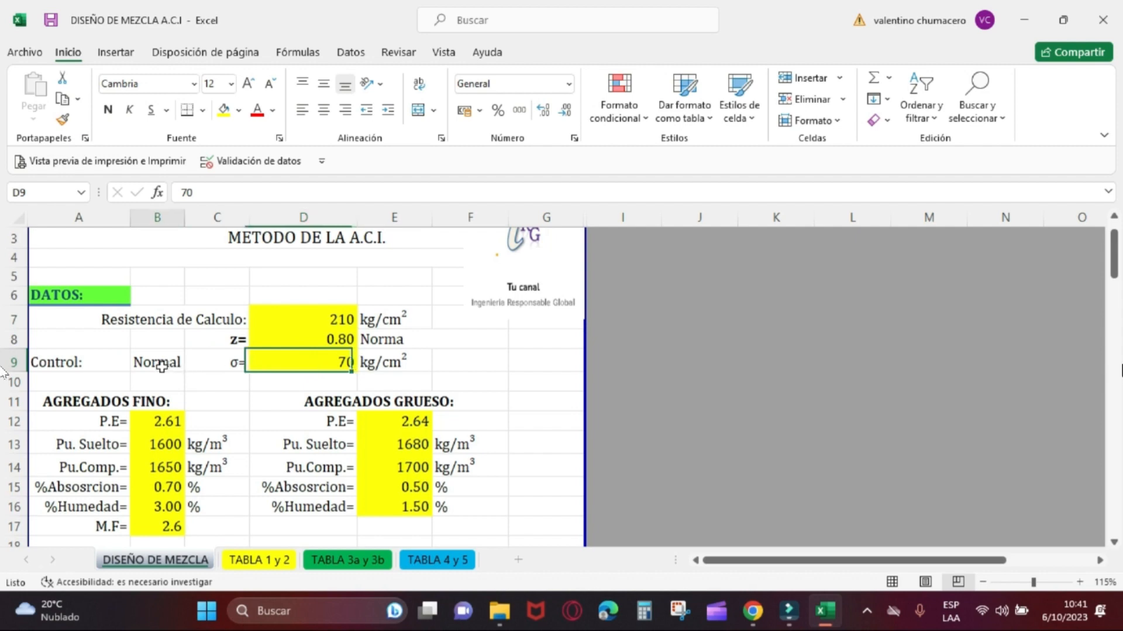
{"action": "left_click", "coordinate": [328, 365]}
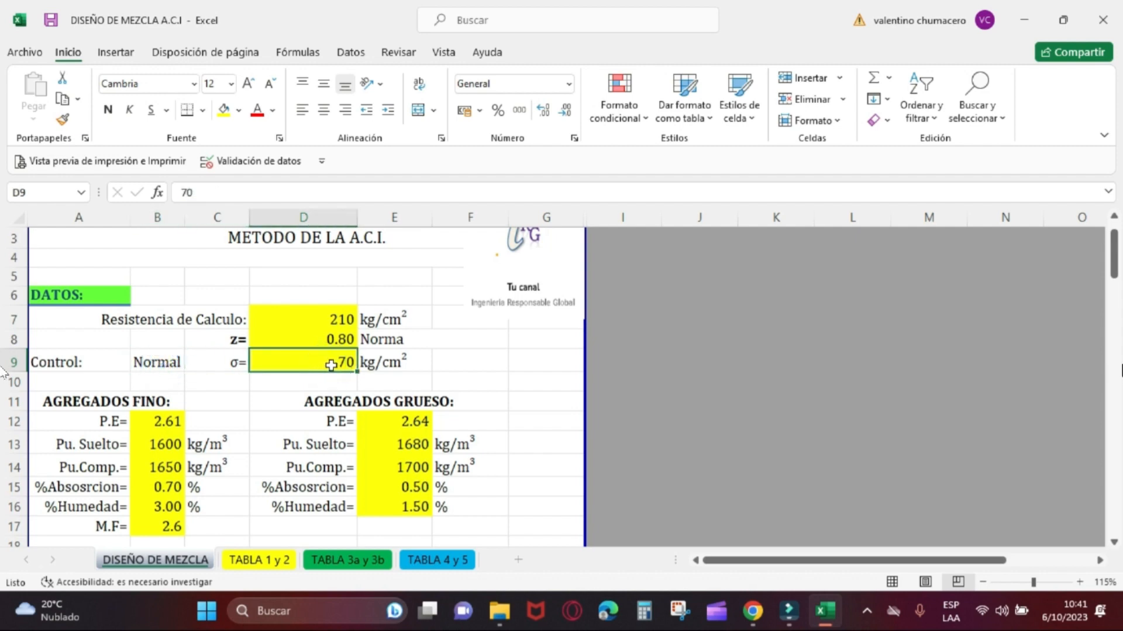
{"action": "left_click", "coordinate": [157, 365]}
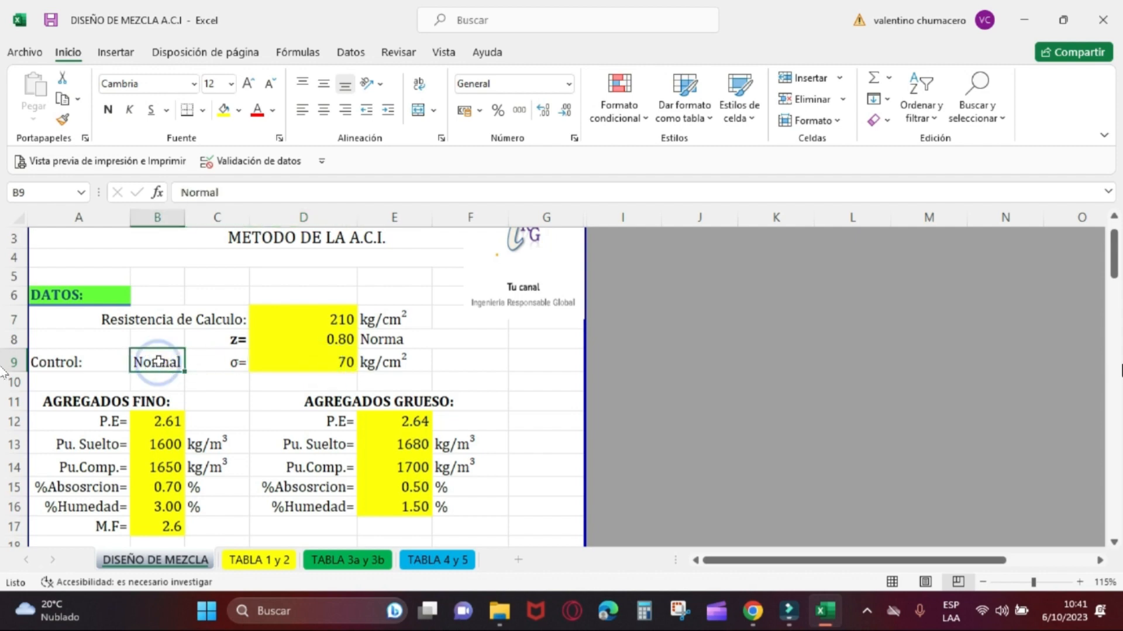
{"action": "left_click", "coordinate": [338, 365]}
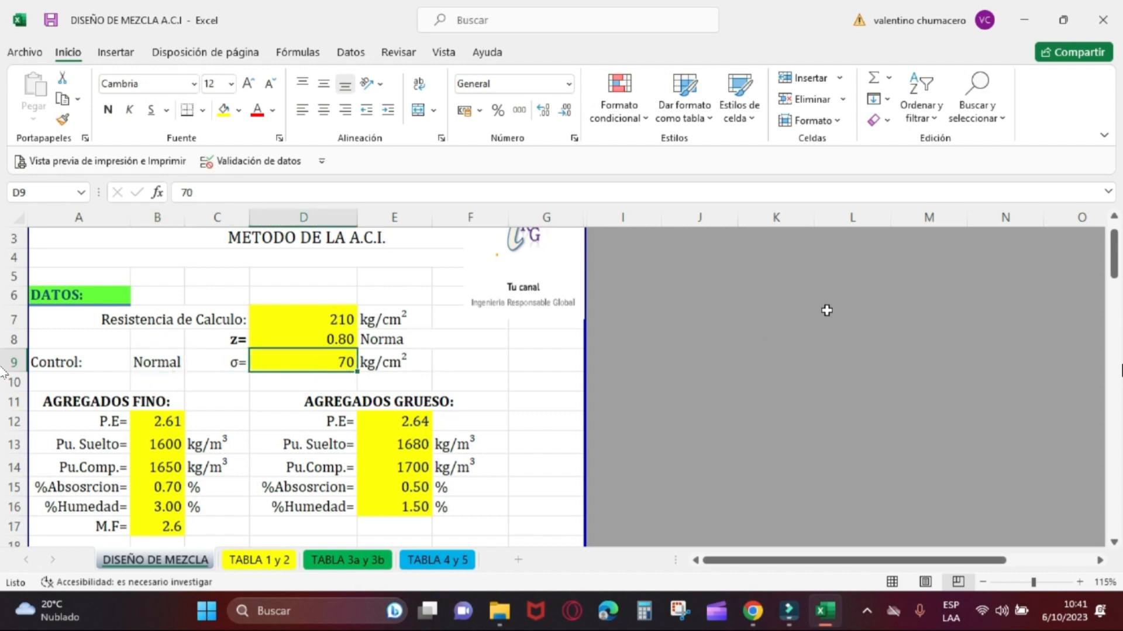
- Examine the fine and coarse aggregate data, focusing on specific gravity and loose and compacted unit weights in rows 12 to 14
{"action": "left_click_drag", "start_coordinate": [1114, 263], "coordinate": [1113, 274]}
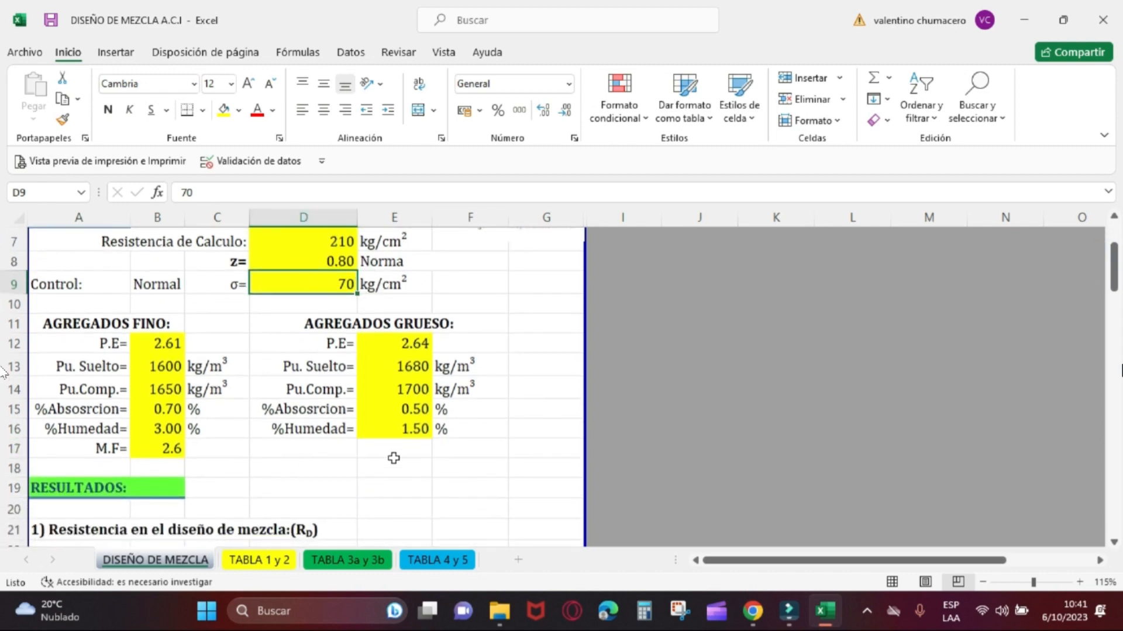
{"action": "left_click_drag", "start_coordinate": [47, 305], "coordinate": [524, 439]}
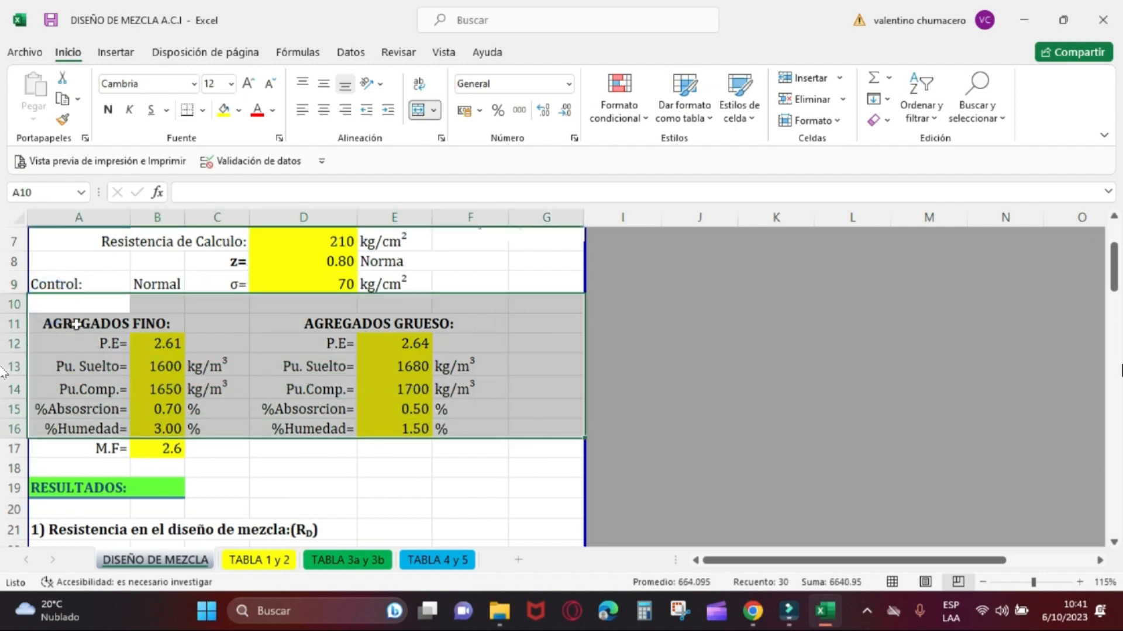
{"action": "left_click_drag", "start_coordinate": [77, 343], "coordinate": [511, 457]}
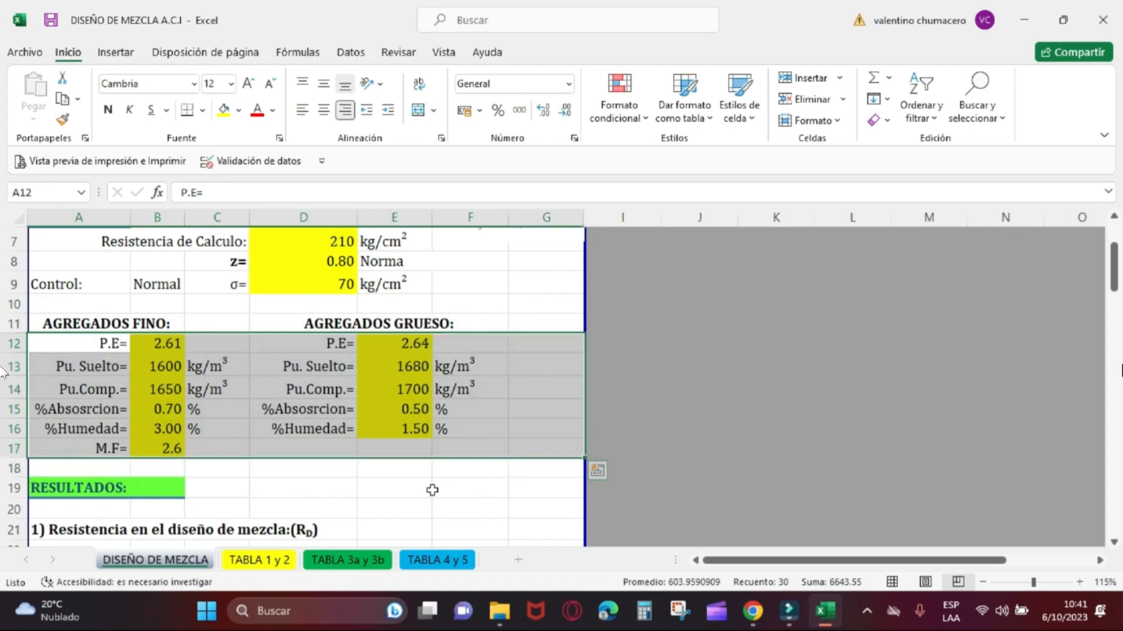
{"action": "left_click", "coordinate": [434, 489]}
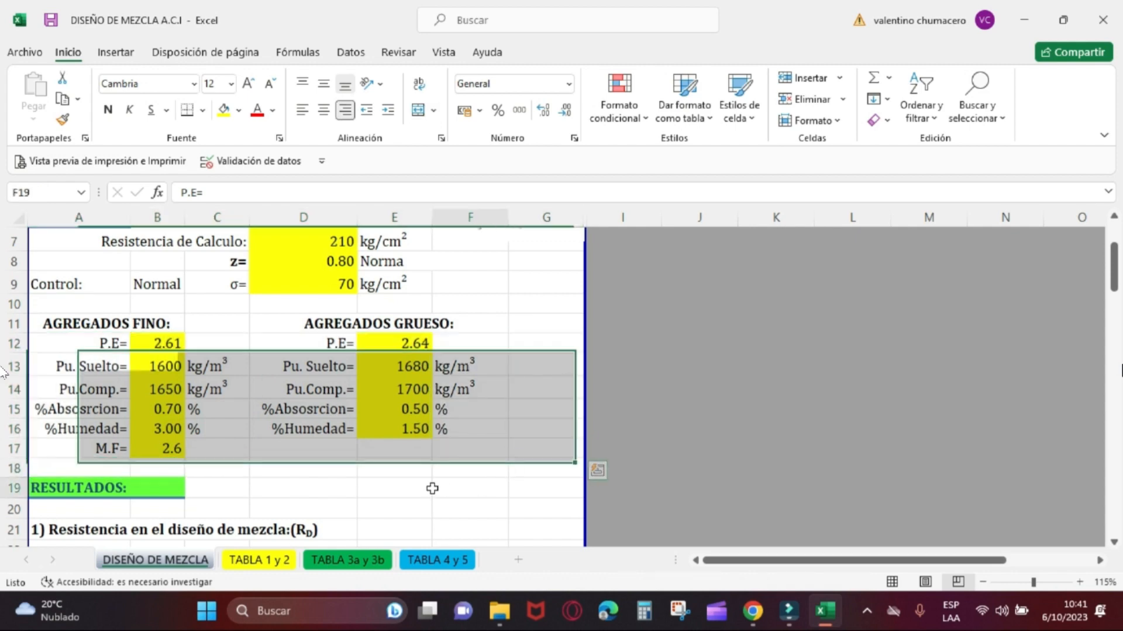
{"action": "left_click", "coordinate": [109, 344]}
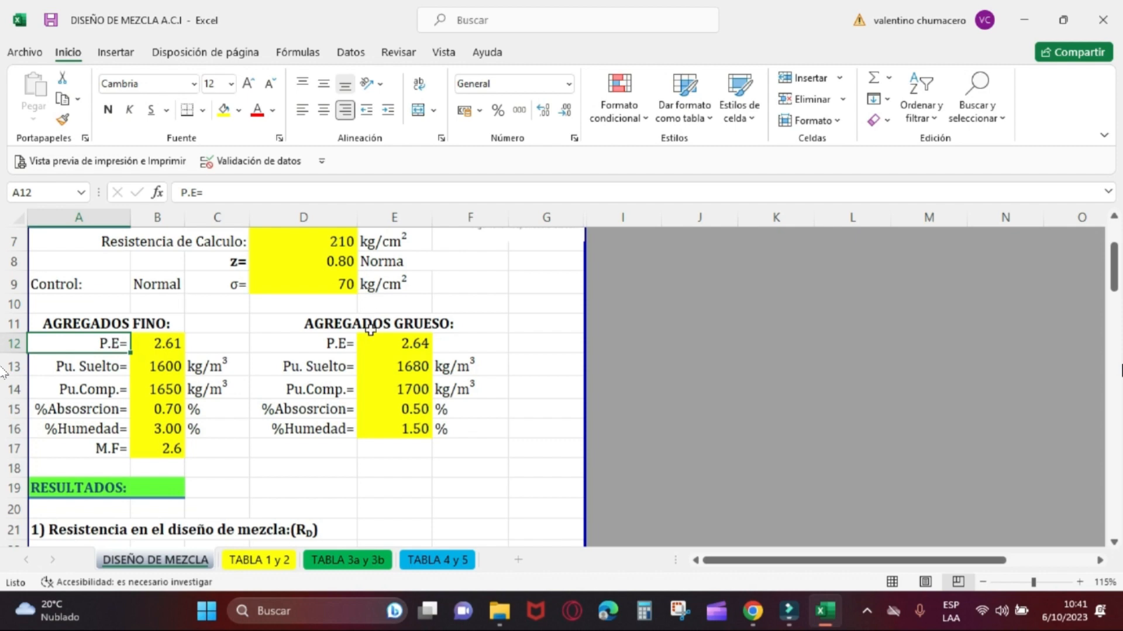
{"action": "left_click", "coordinate": [333, 343]}
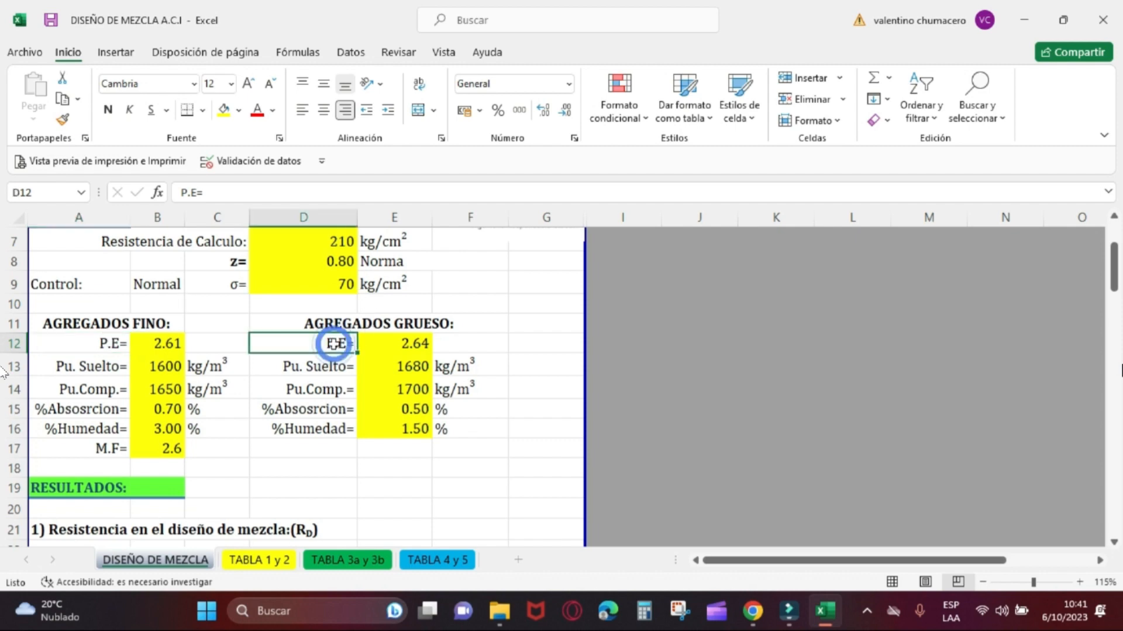
{"action": "left_click", "coordinate": [165, 365]}
{"action": "left_click", "coordinate": [321, 366]}
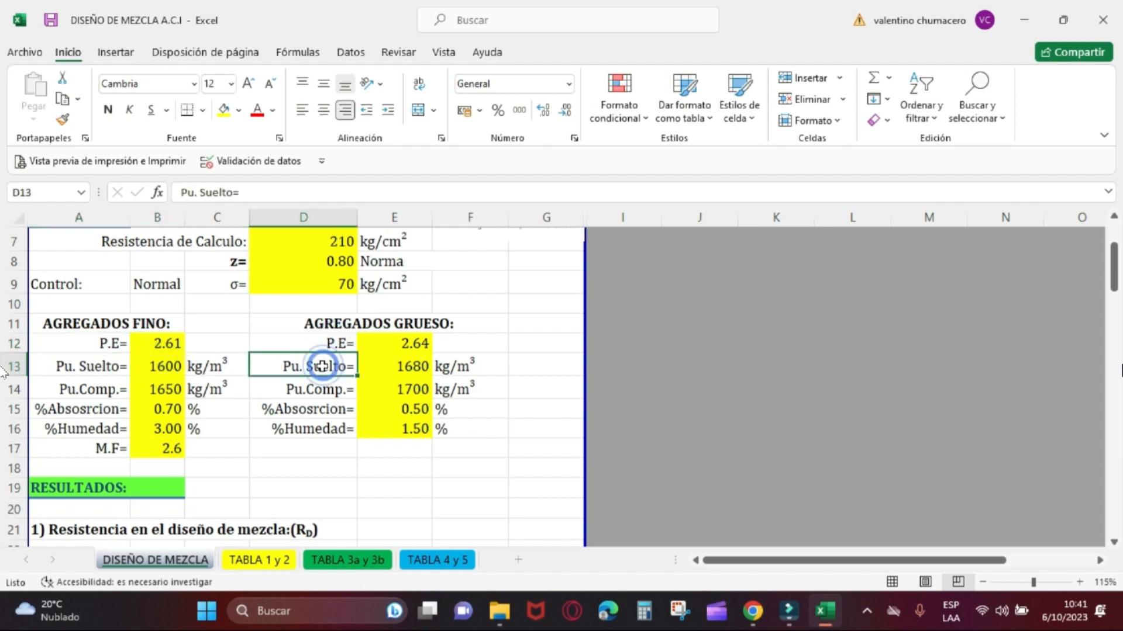
{"action": "left_click", "coordinate": [153, 390]}
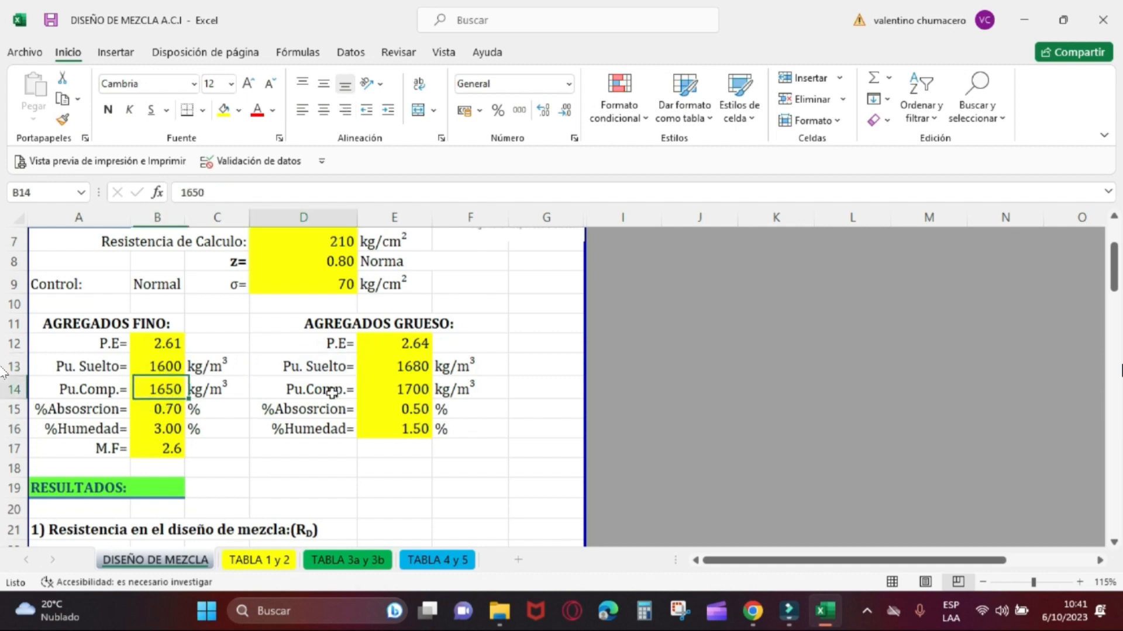
{"action": "left_click", "coordinate": [331, 392]}
{"action": "left_click_drag", "start_coordinate": [38, 343], "coordinate": [464, 398]}
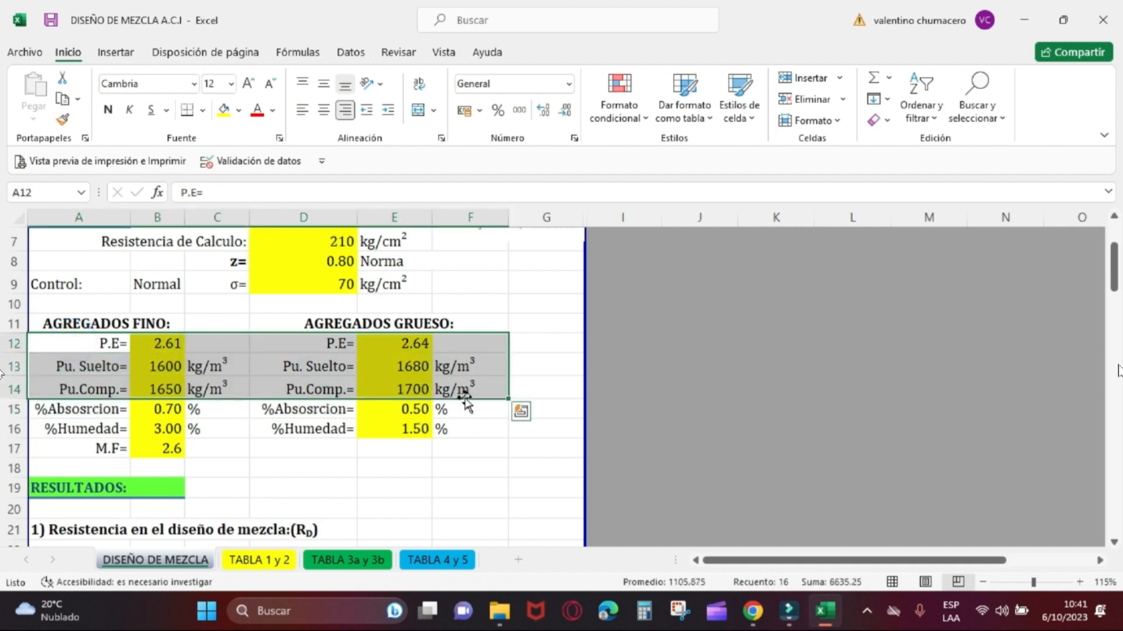
- Examine the absorption and moisture percentages of both aggregates and the fine aggregate's fineness modulus in rows 15 to 17
{"action": "left_click", "coordinate": [85, 411]}
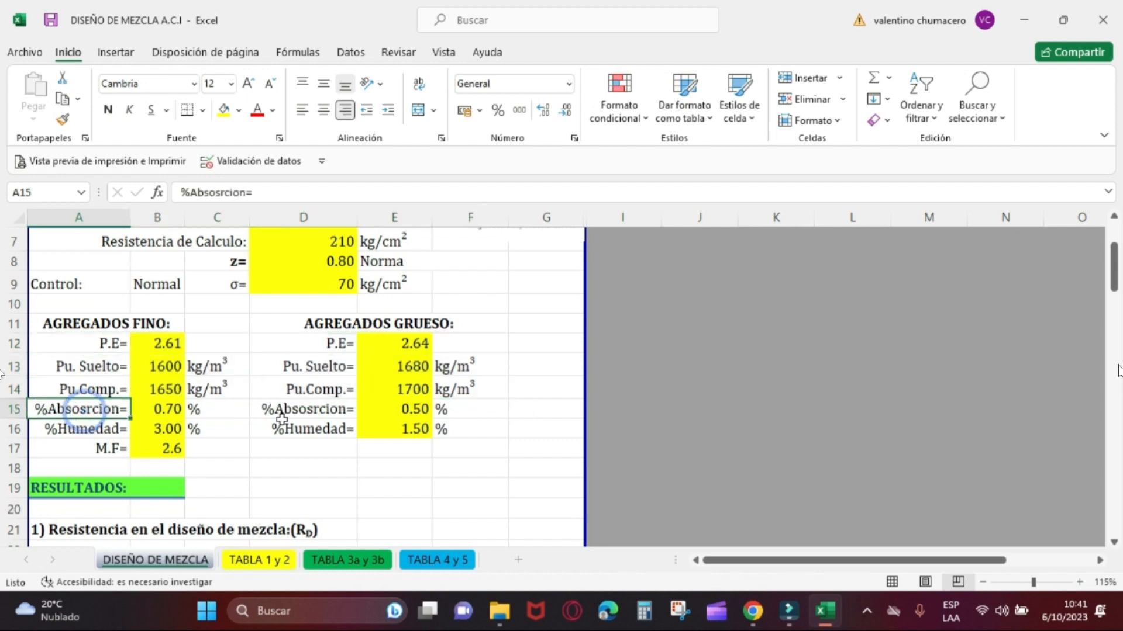
{"action": "left_click", "coordinate": [307, 411]}
{"action": "left_click", "coordinate": [168, 429]}
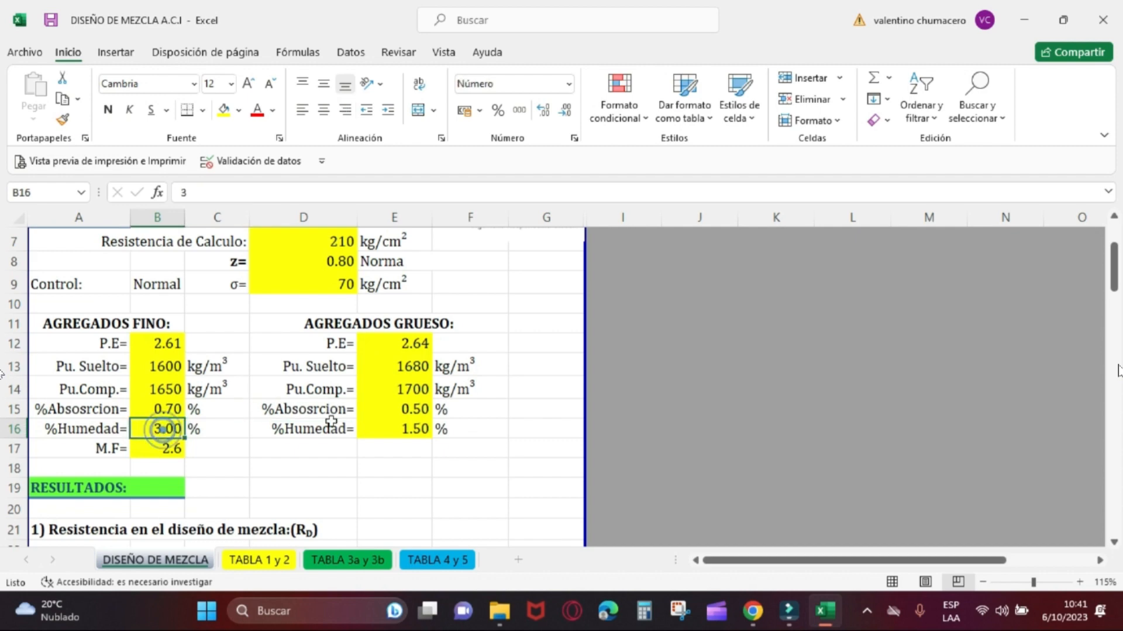
{"action": "left_click", "coordinate": [386, 431]}
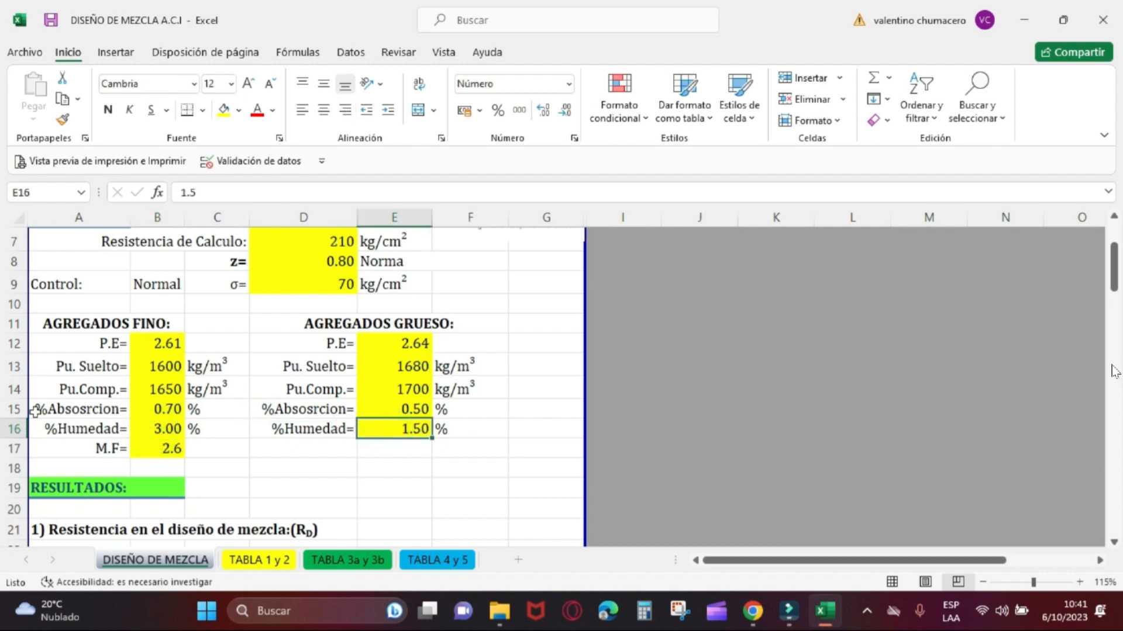
{"action": "left_click", "coordinate": [157, 450]}
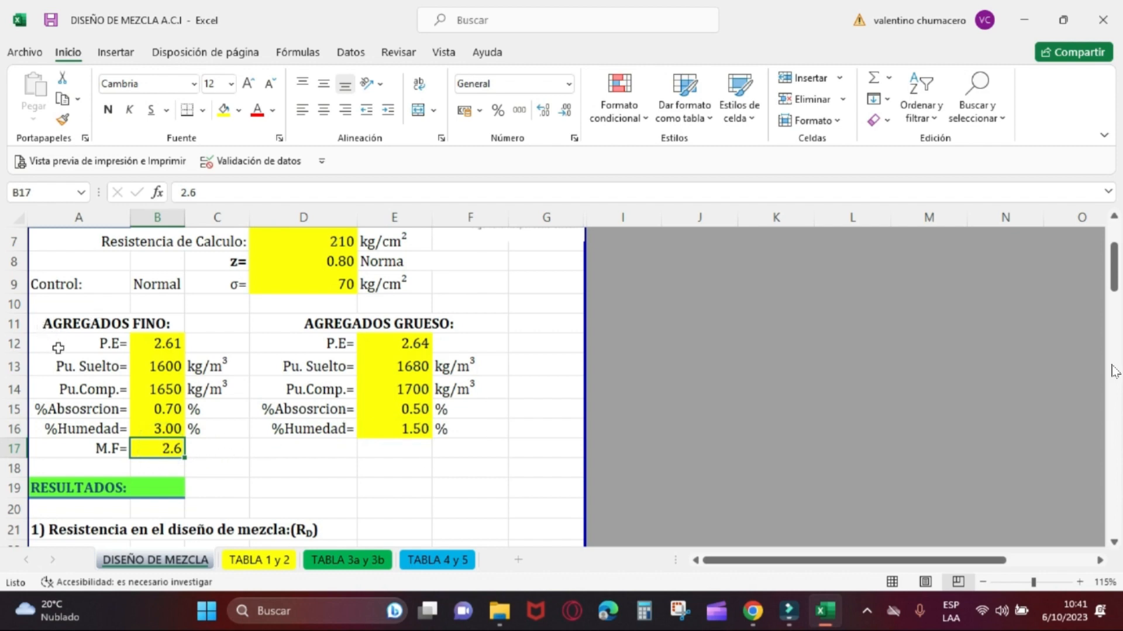
{"action": "left_click_drag", "start_coordinate": [58, 347], "coordinate": [476, 443]}
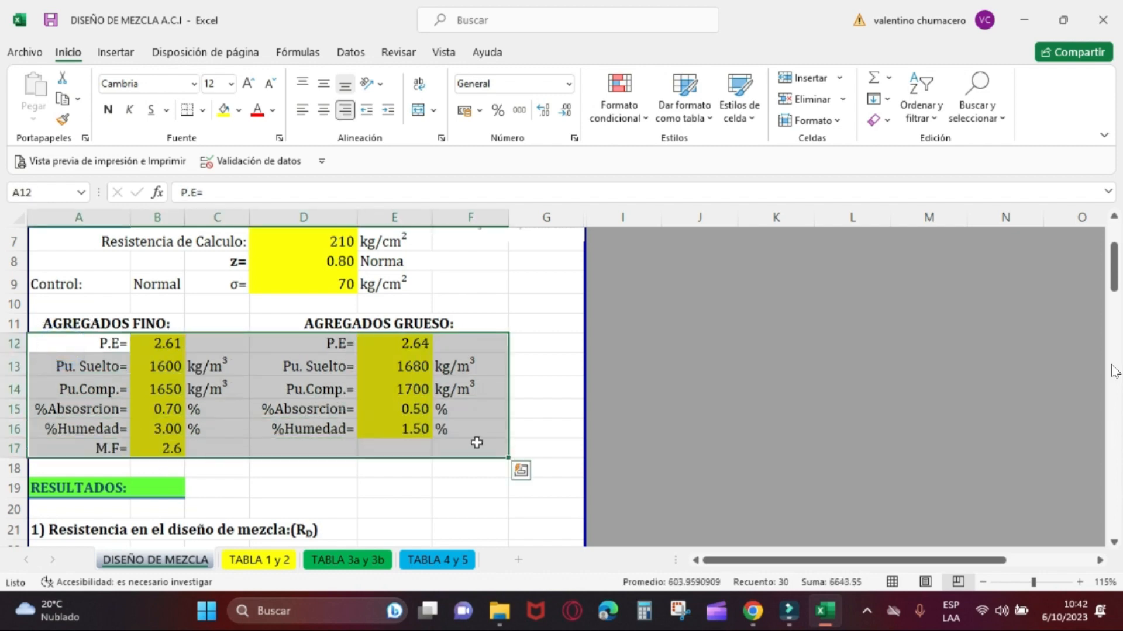
- Review the mix design strength section under RESULTADOS and trace its formula back to the z and σ inputs in D8 and D9
{"action": "left_click_drag", "start_coordinate": [1115, 275], "coordinate": [1115, 305]}
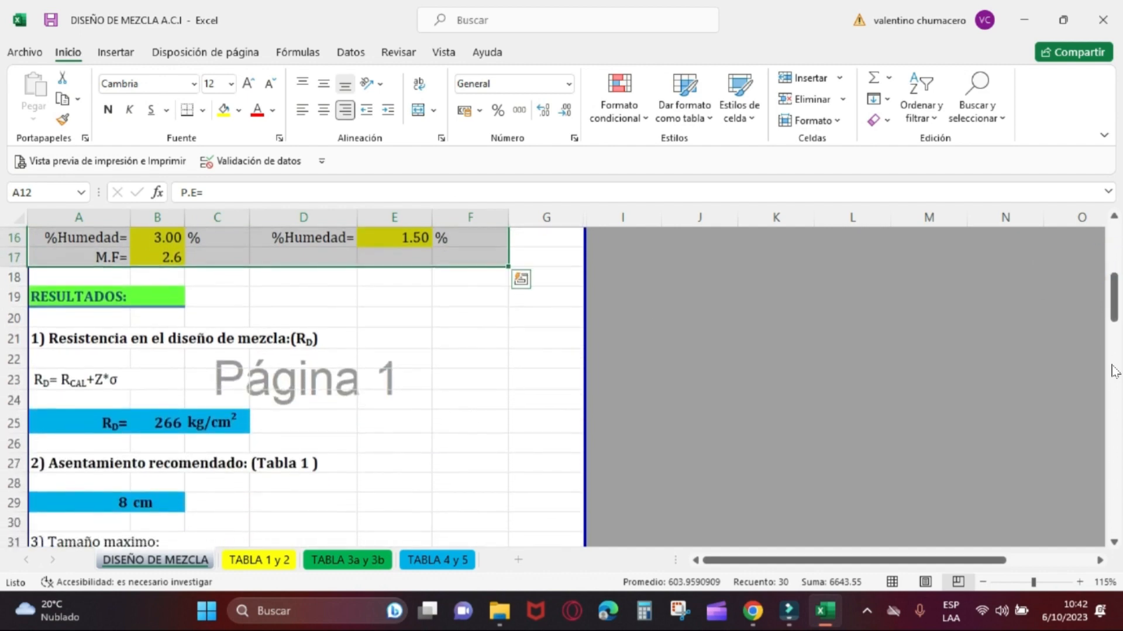
{"action": "left_click", "coordinate": [78, 340]}
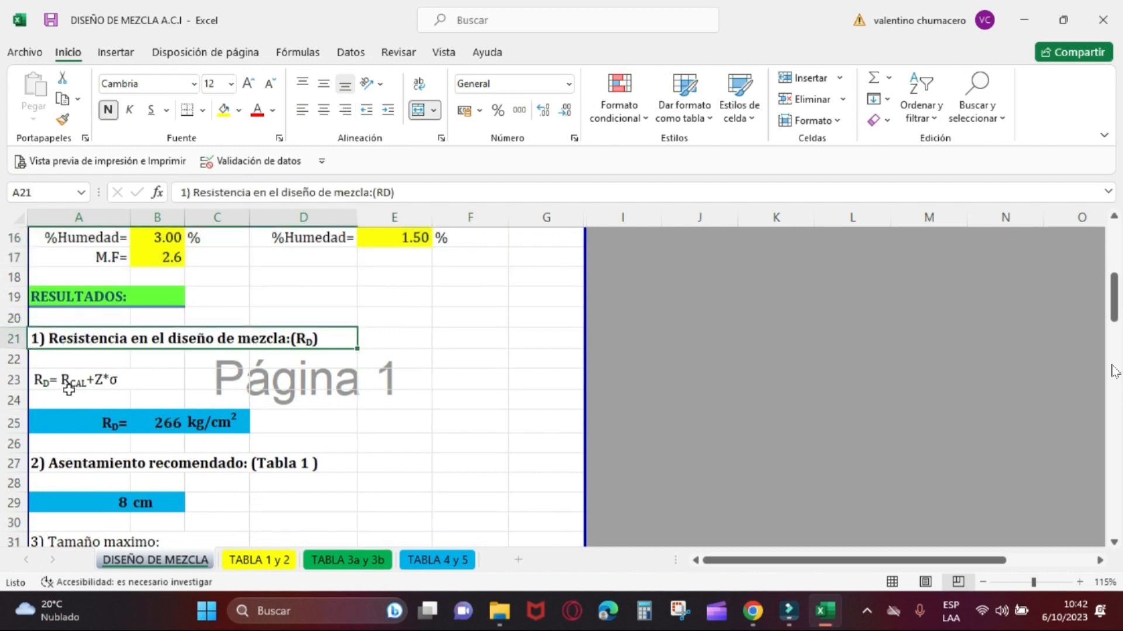
{"action": "scroll", "coordinate": [103, 392], "scroll_direction": "up", "scroll_amount": 5}
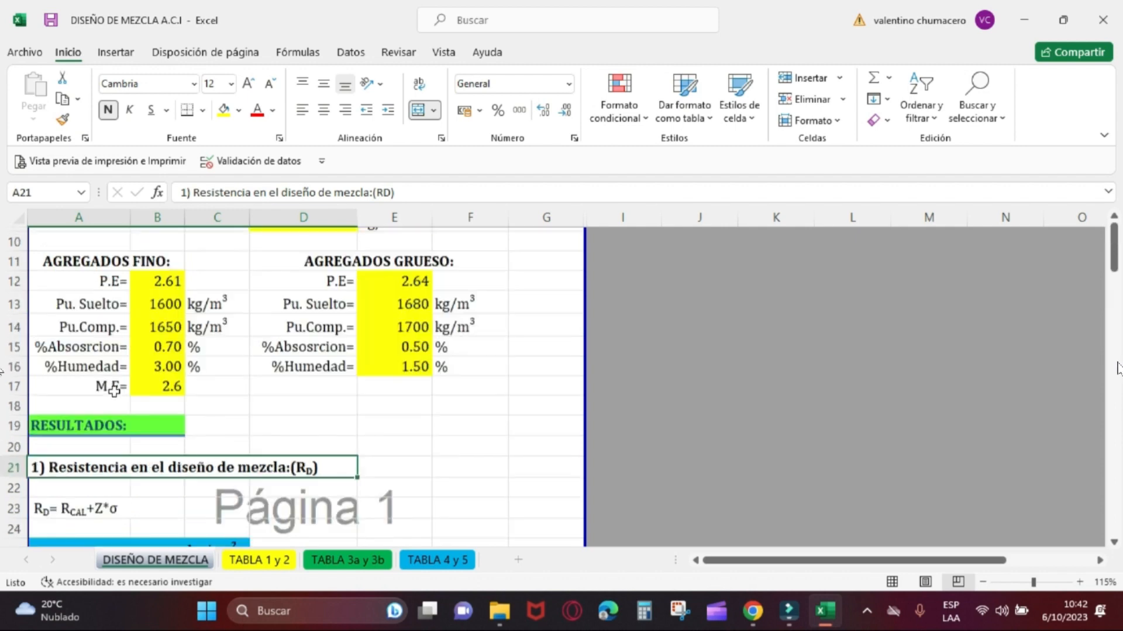
{"action": "left_click", "coordinate": [337, 386]}
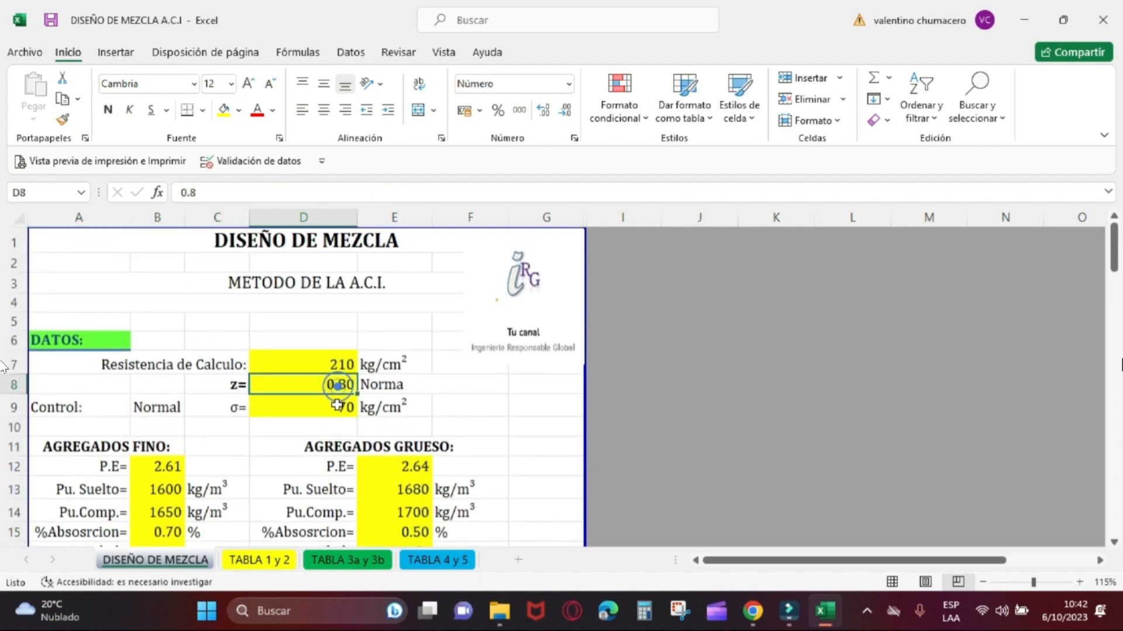
{"action": "left_click", "coordinate": [337, 407]}
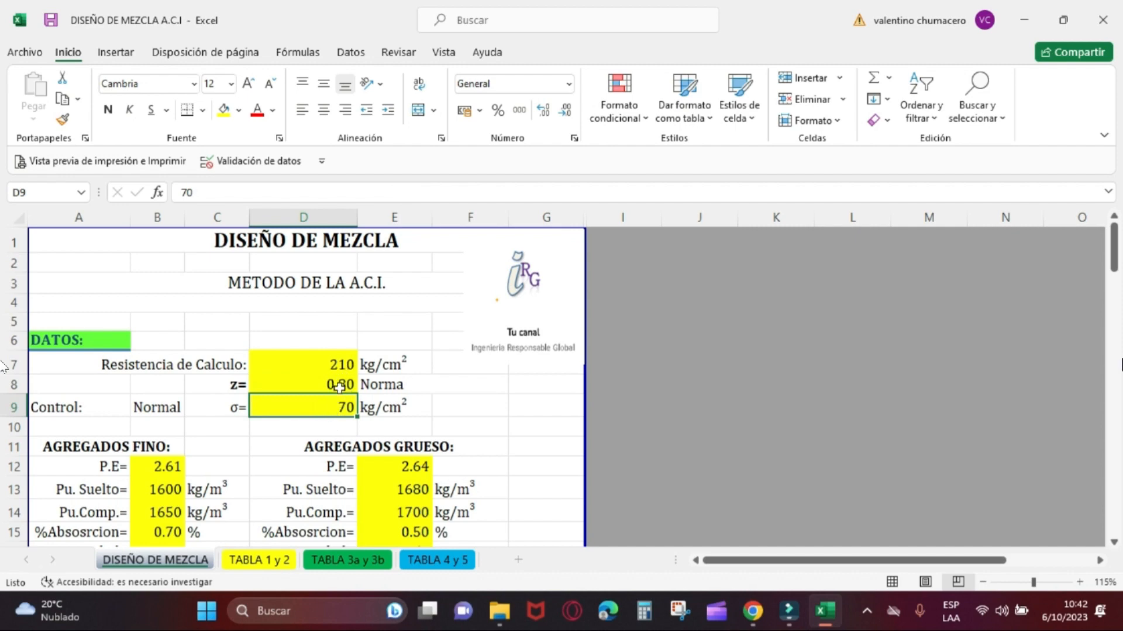
{"action": "scroll", "coordinate": [283, 407], "scroll_direction": "down", "scroll_amount": 9}
{"action": "scroll", "coordinate": [284, 408], "scroll_direction": "up", "scroll_amount": 4}
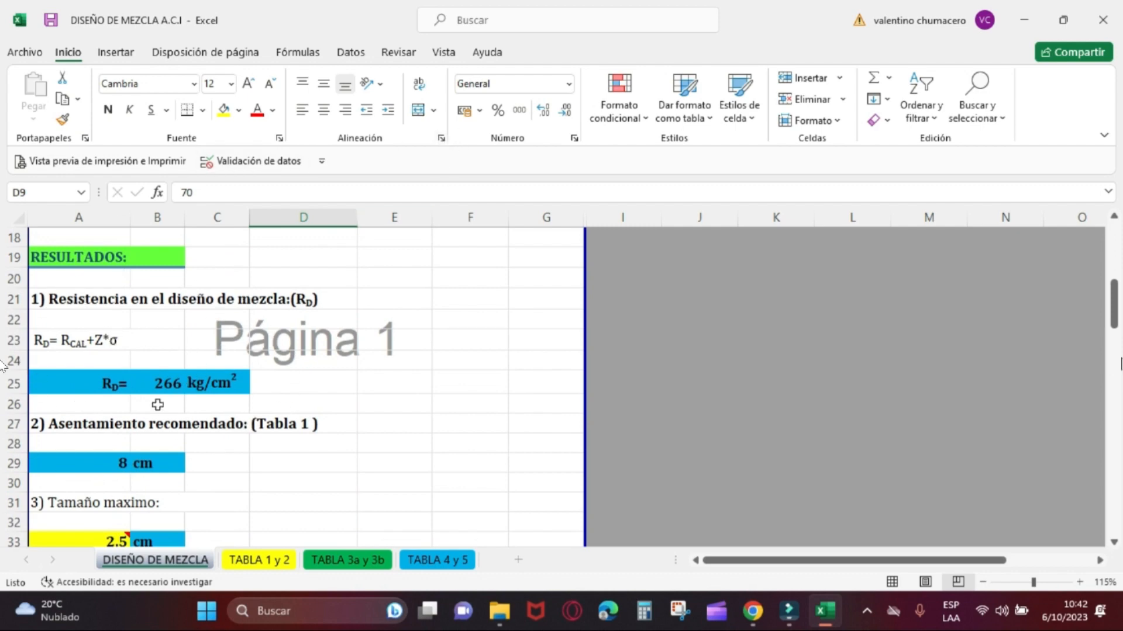
- Inspect the formula that calculates the design strength RD in cell B25 against the written expression in row 23
{"action": "left_click", "coordinate": [168, 385]}
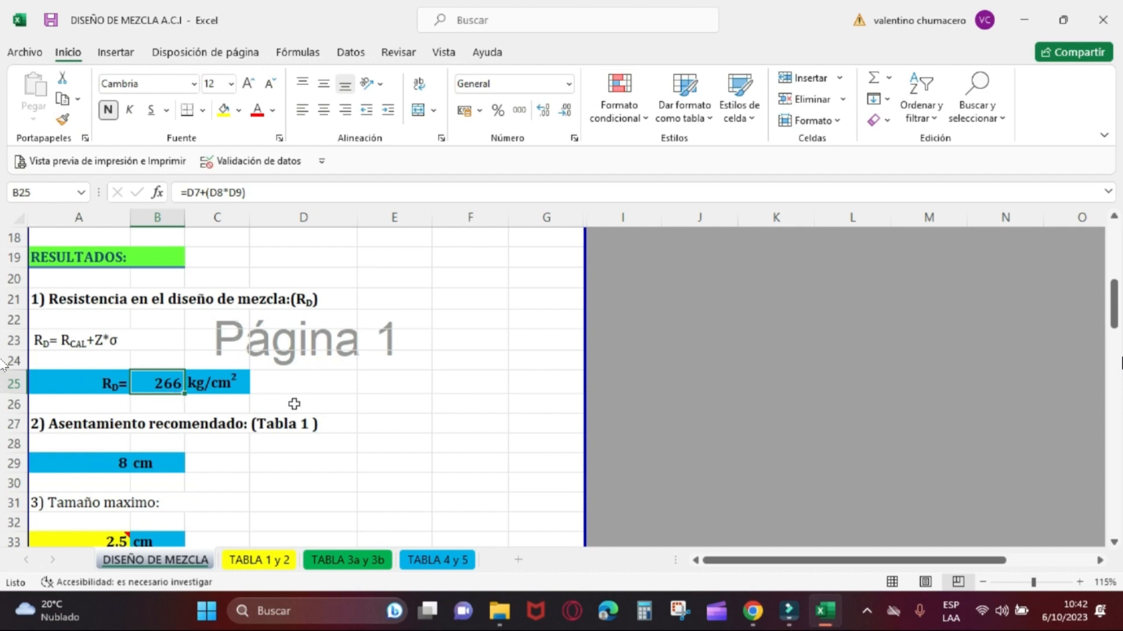
{"action": "left_click_drag", "start_coordinate": [1112, 304], "coordinate": [1114, 325]}
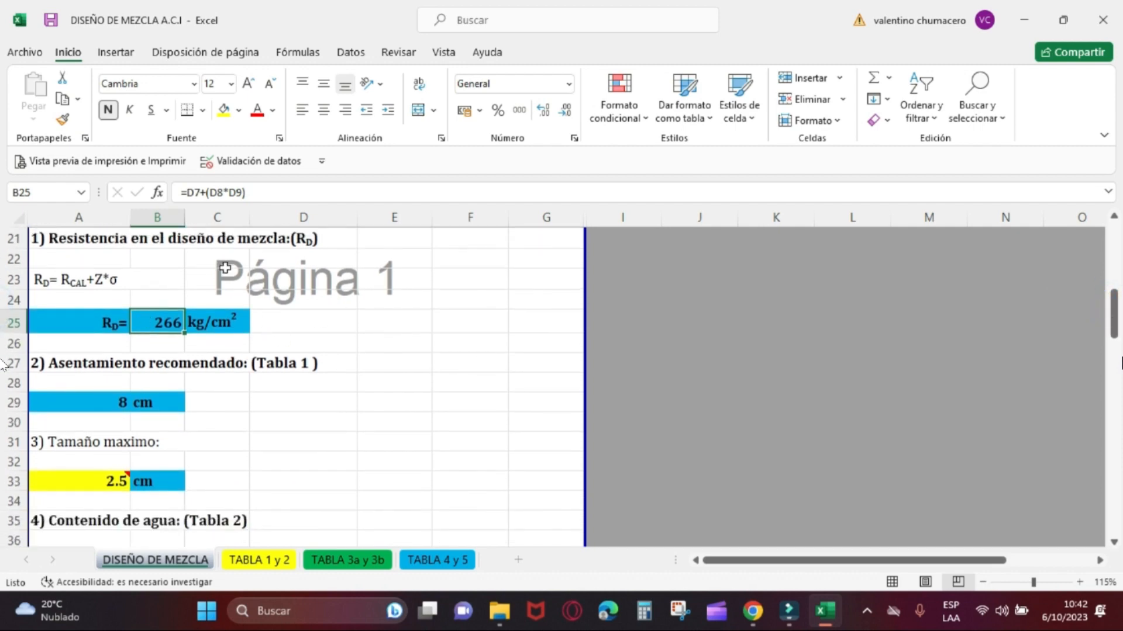
{"action": "left_click", "coordinate": [169, 280]}
{"action": "left_click", "coordinate": [154, 322]}
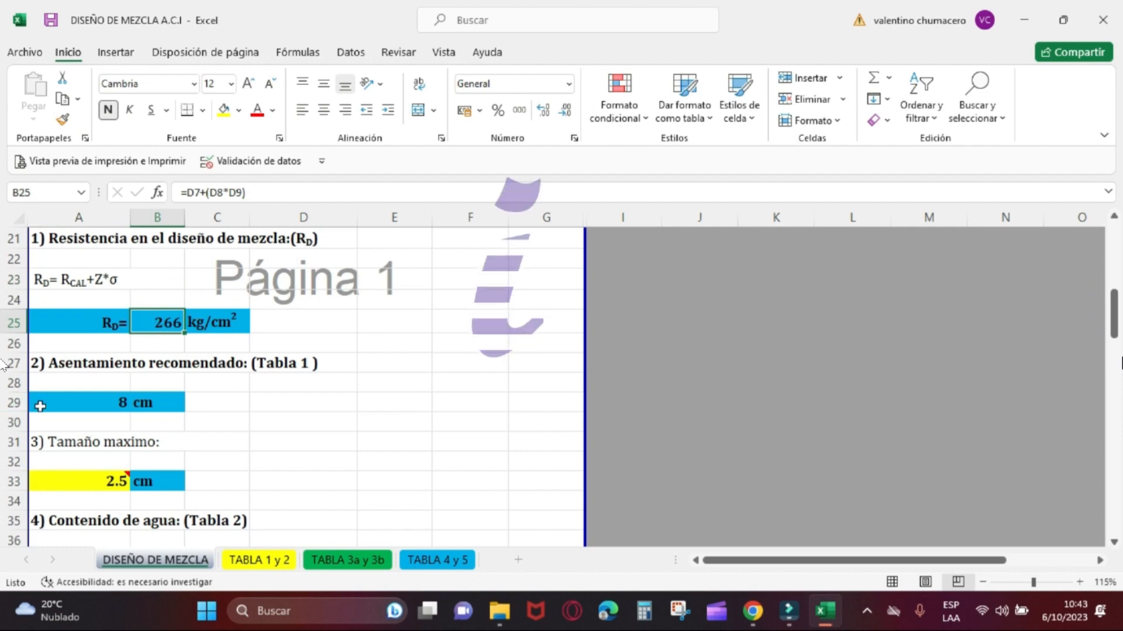
- From the recommended slump section, consult Tabla 1 on the TABLA 1 y 2 sheet and review its construction type and slump headings
{"action": "left_click", "coordinate": [240, 369]}
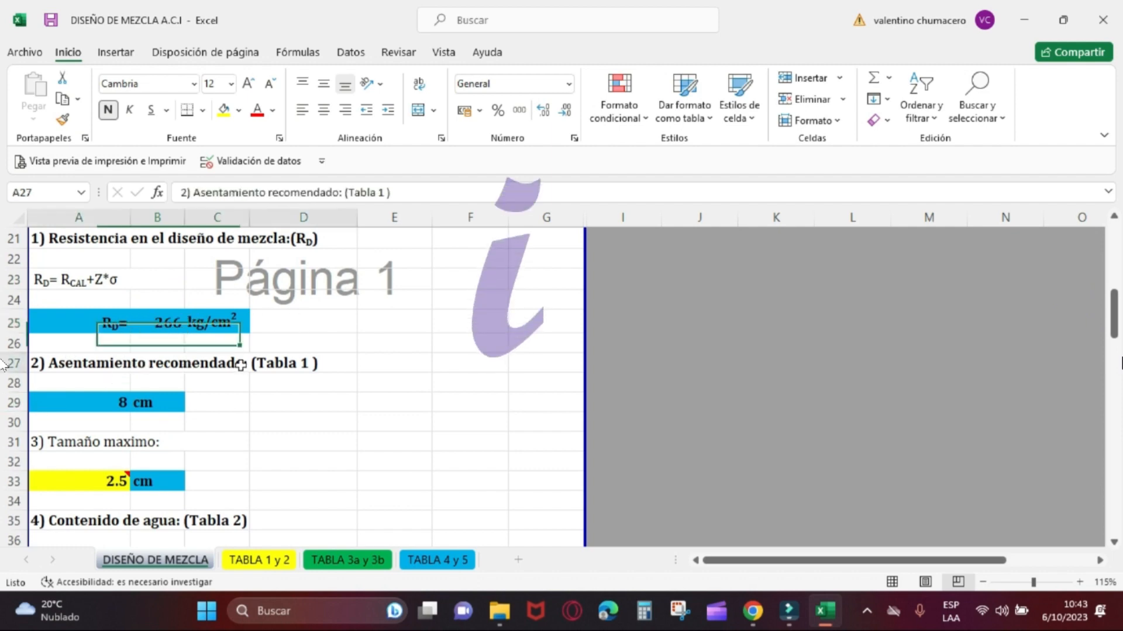
{"action": "left_click", "coordinate": [91, 402]}
{"action": "left_click", "coordinate": [248, 560]}
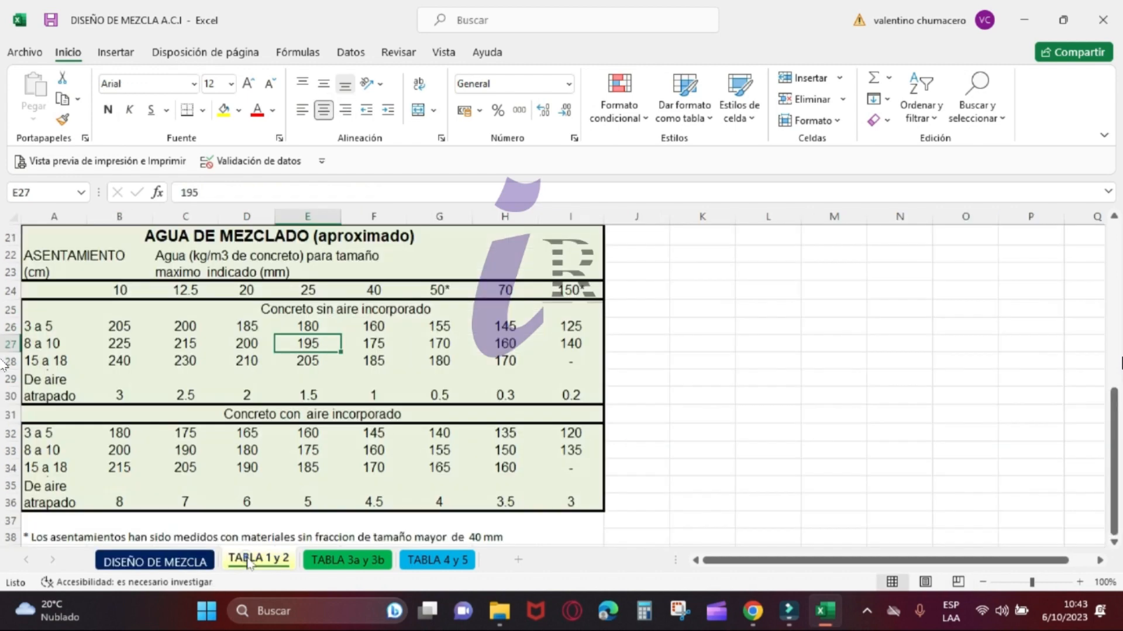
{"action": "scroll", "coordinate": [239, 331], "scroll_direction": "up", "scroll_amount": 6}
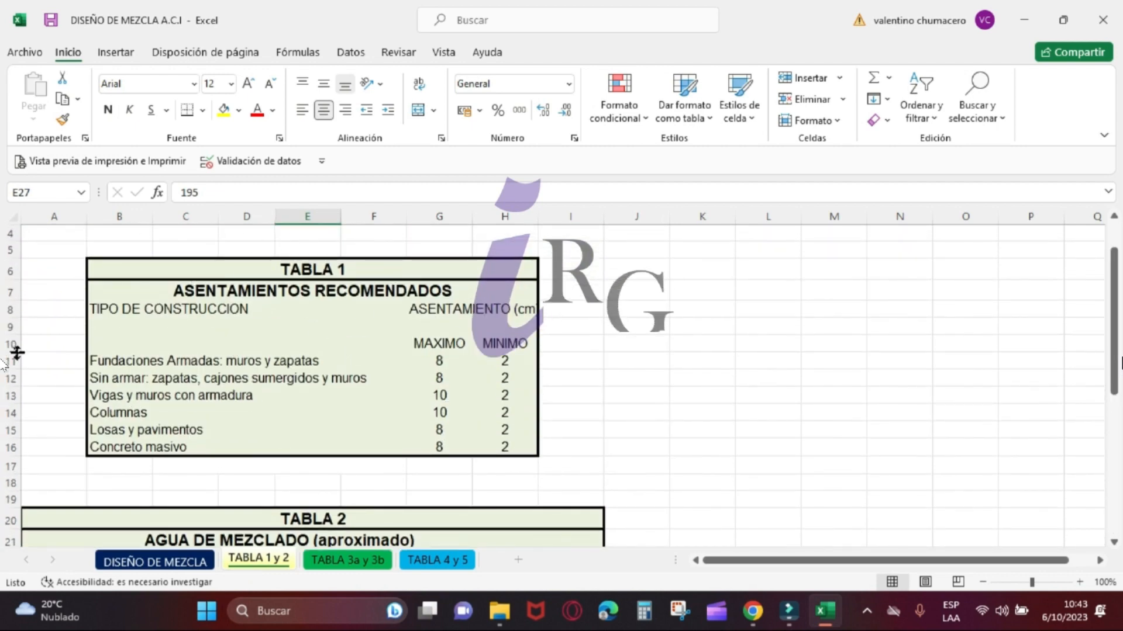
{"action": "left_click", "coordinate": [173, 311]}
{"action": "left_click", "coordinate": [455, 311]}
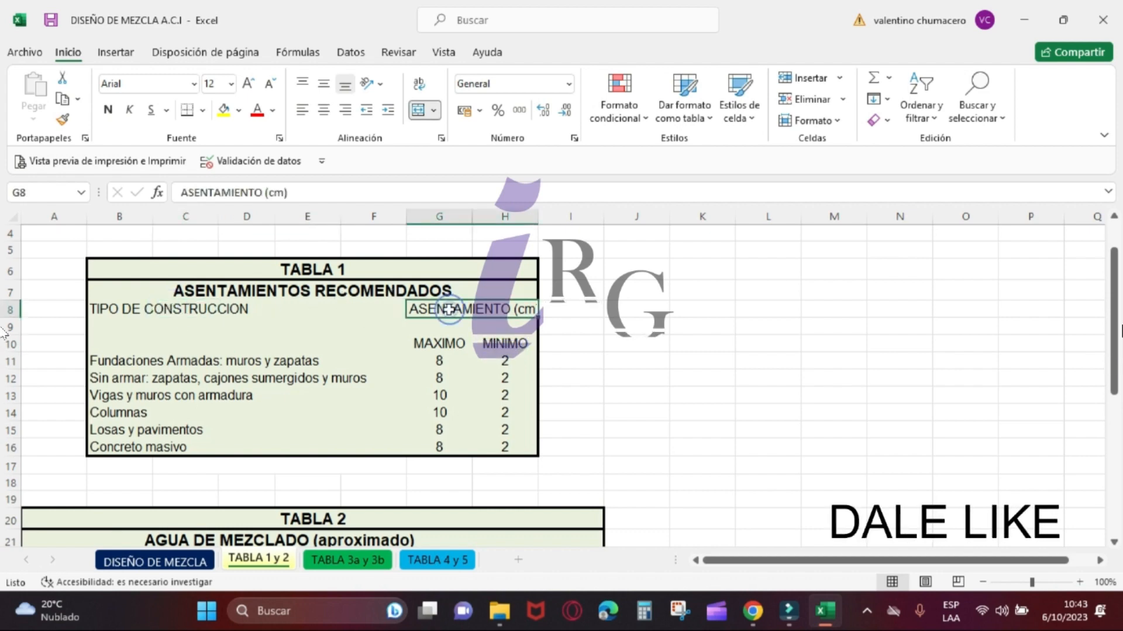
- Examine the maximum and minimum slumps in Tabla 1 for reinforced foundations and for unreinforced footings, caissons and walls
{"action": "left_click", "coordinate": [188, 361]}
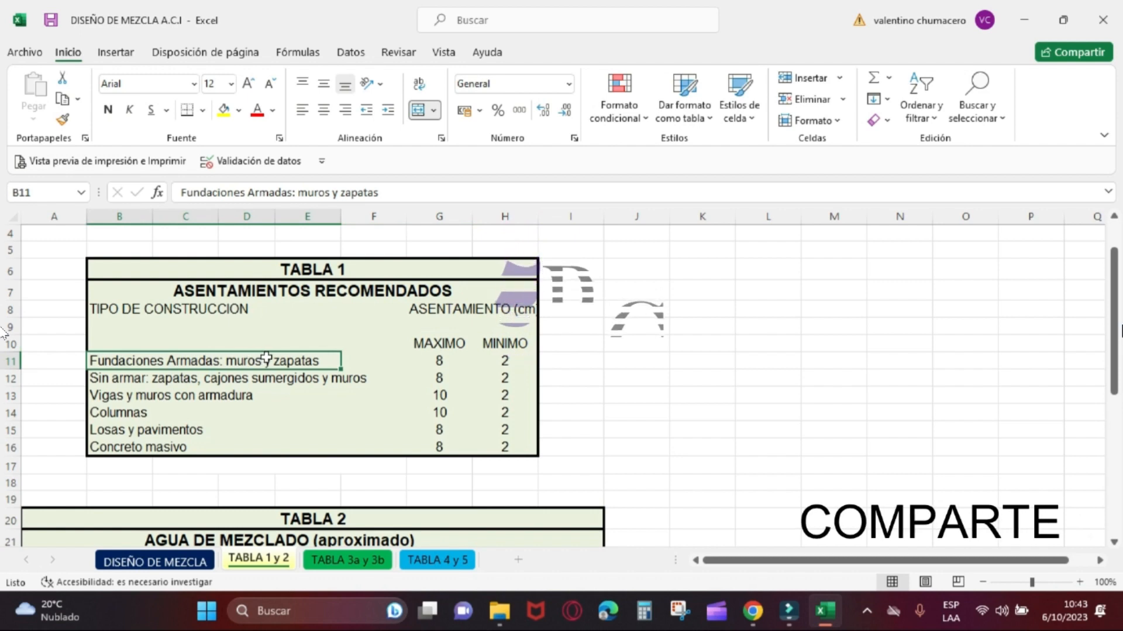
{"action": "left_click", "coordinate": [207, 379]}
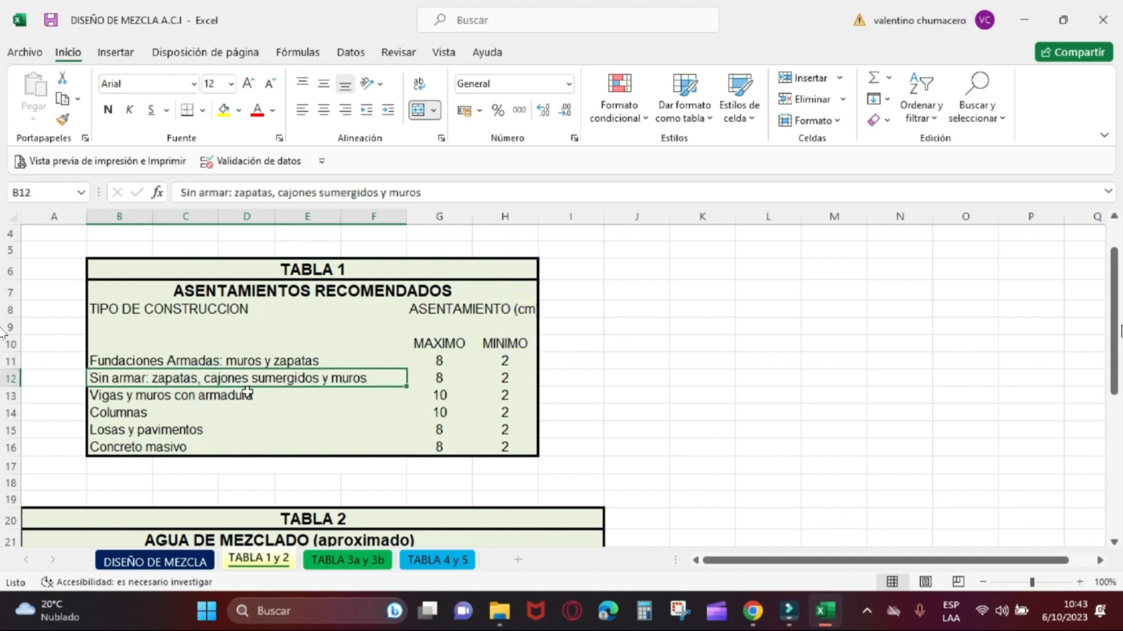
{"action": "left_click", "coordinate": [434, 364]}
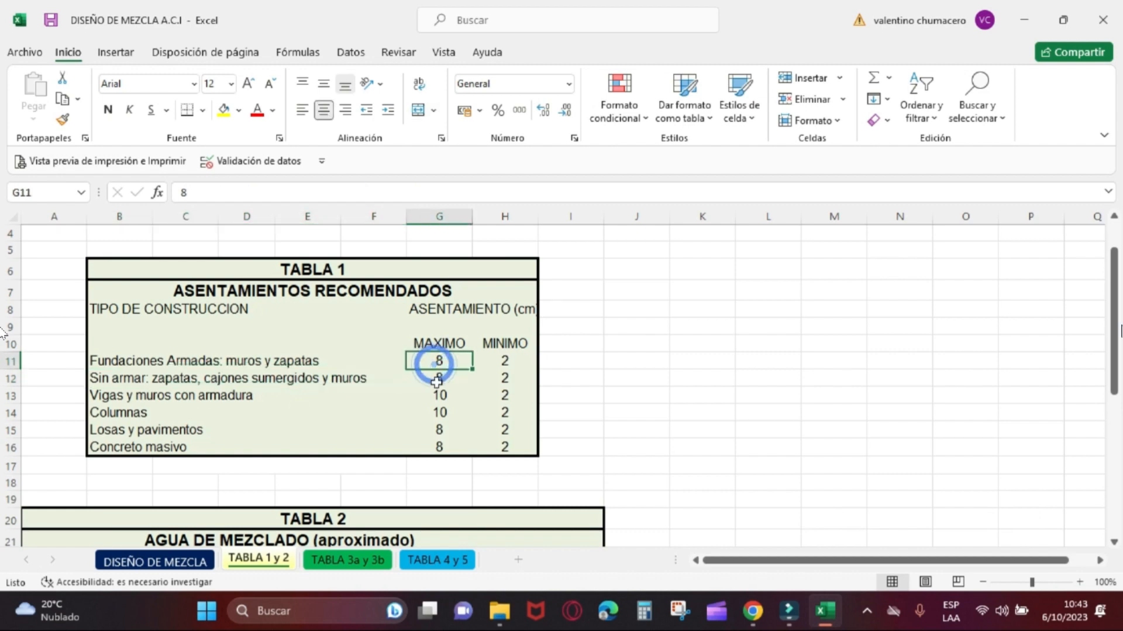
{"action": "left_click", "coordinate": [438, 376]}
{"action": "left_click", "coordinate": [490, 364]}
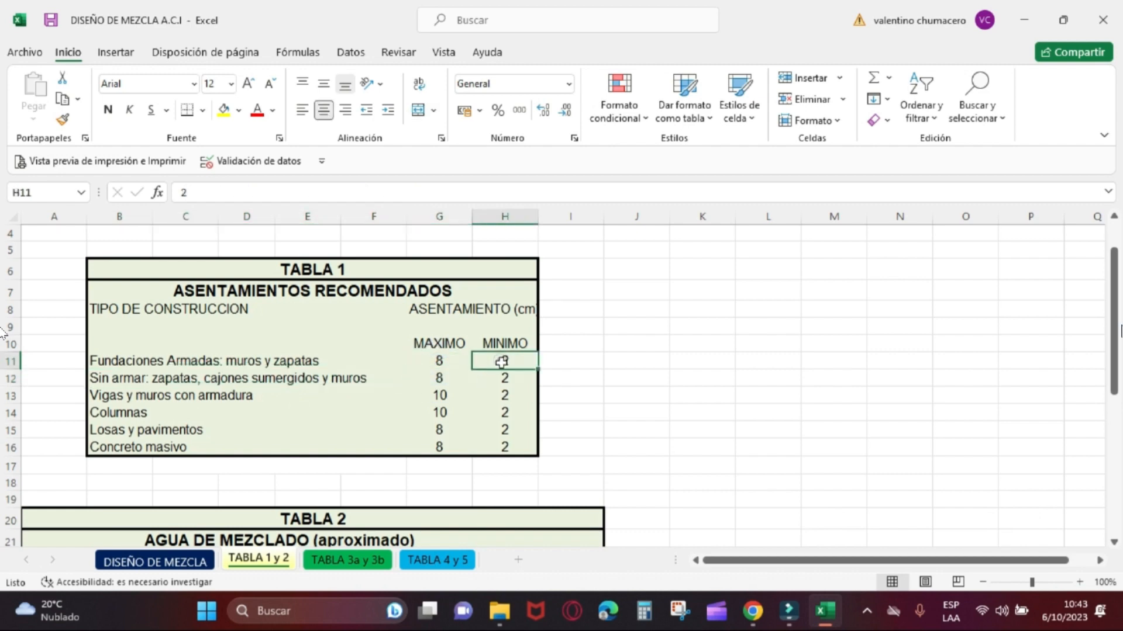
{"action": "left_click", "coordinate": [498, 377]}
- Review the beams, columns, slabs and mass concrete rows of Tabla 1, ending back on the reinforced foundations row
{"action": "left_click", "coordinate": [179, 398]}
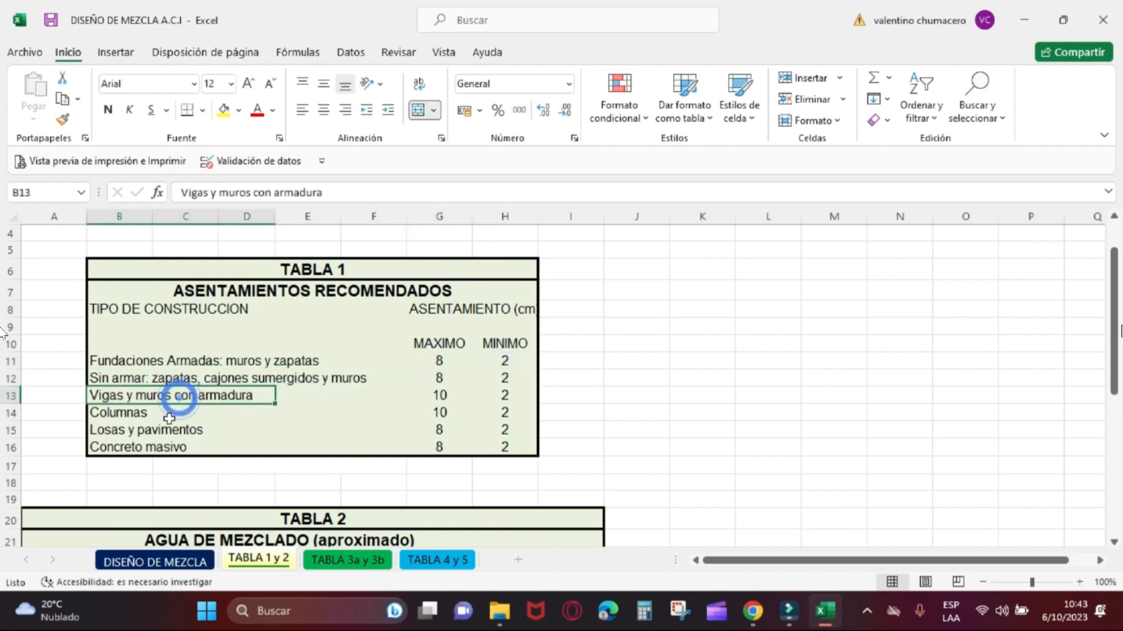
{"action": "left_click", "coordinate": [150, 414]}
{"action": "left_click", "coordinate": [137, 431]}
{"action": "left_click", "coordinate": [132, 446]}
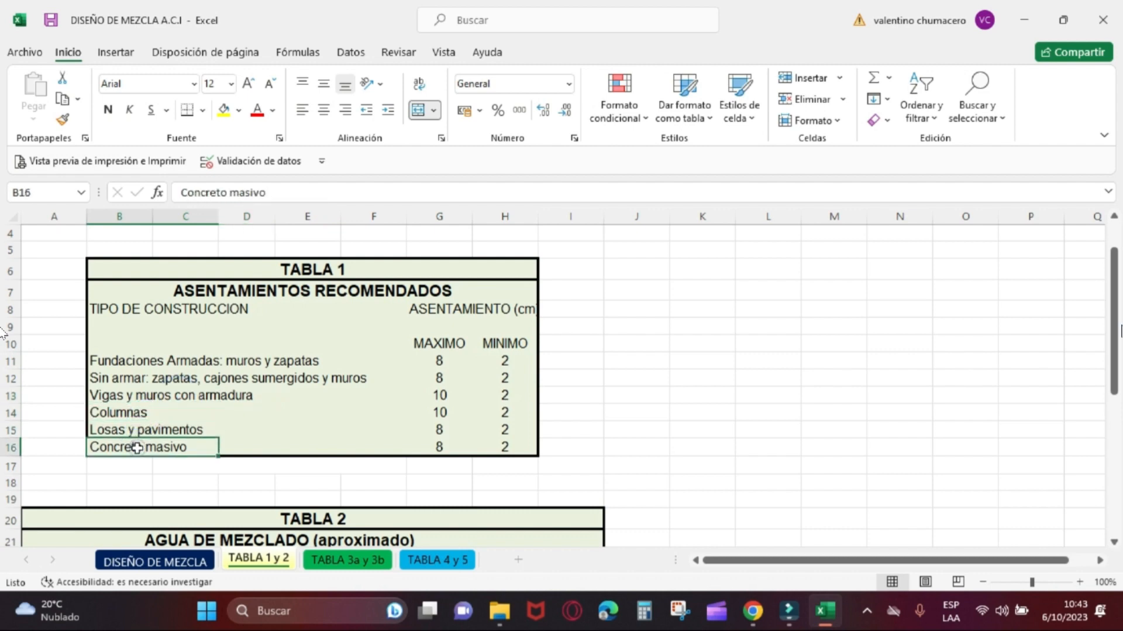
{"action": "left_click", "coordinate": [188, 363]}
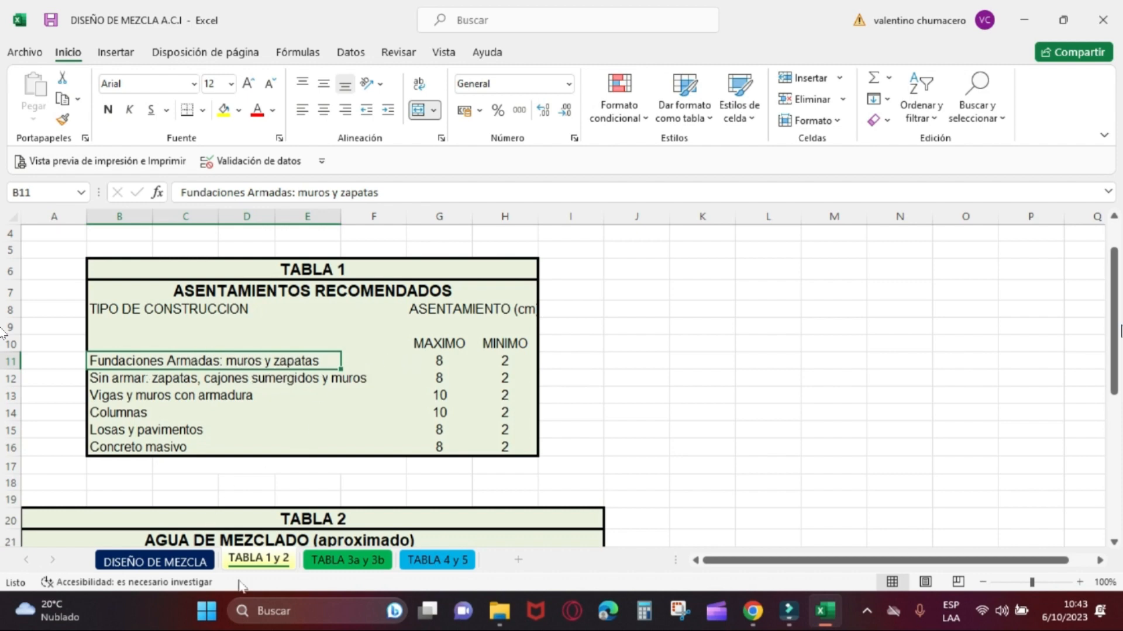
- Return to the DISEÑO DE MEZCLA sheet and check the recommended slump in A29 and the maximum size in A33
{"action": "left_click", "coordinate": [176, 560]}
{"action": "left_click", "coordinate": [104, 398]}
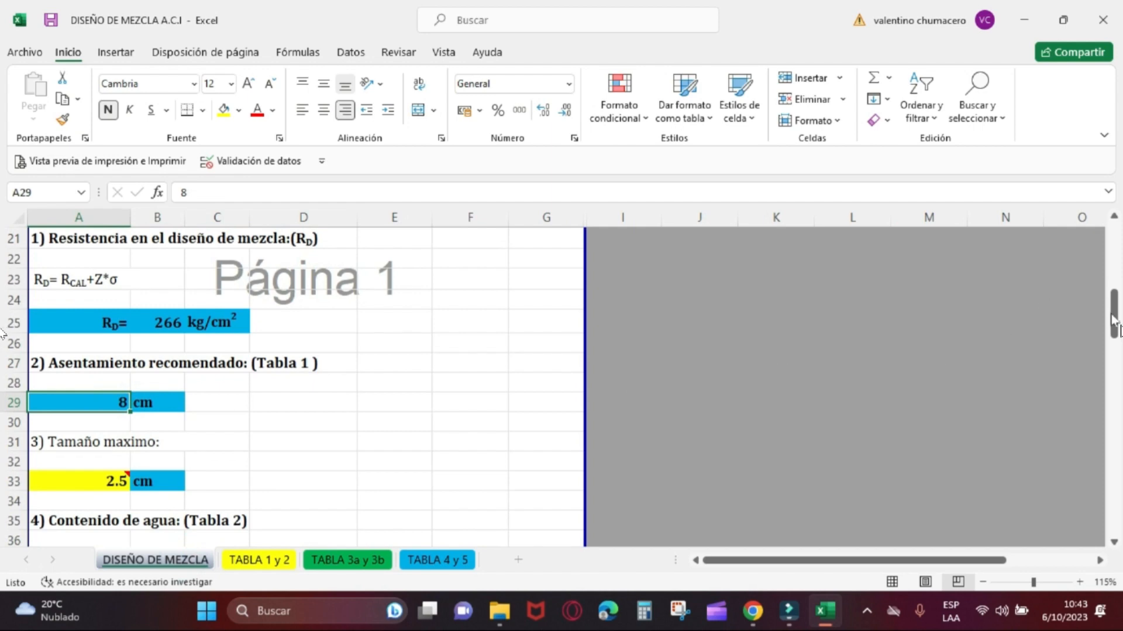
{"action": "left_click_drag", "start_coordinate": [1113, 319], "coordinate": [1113, 336]}
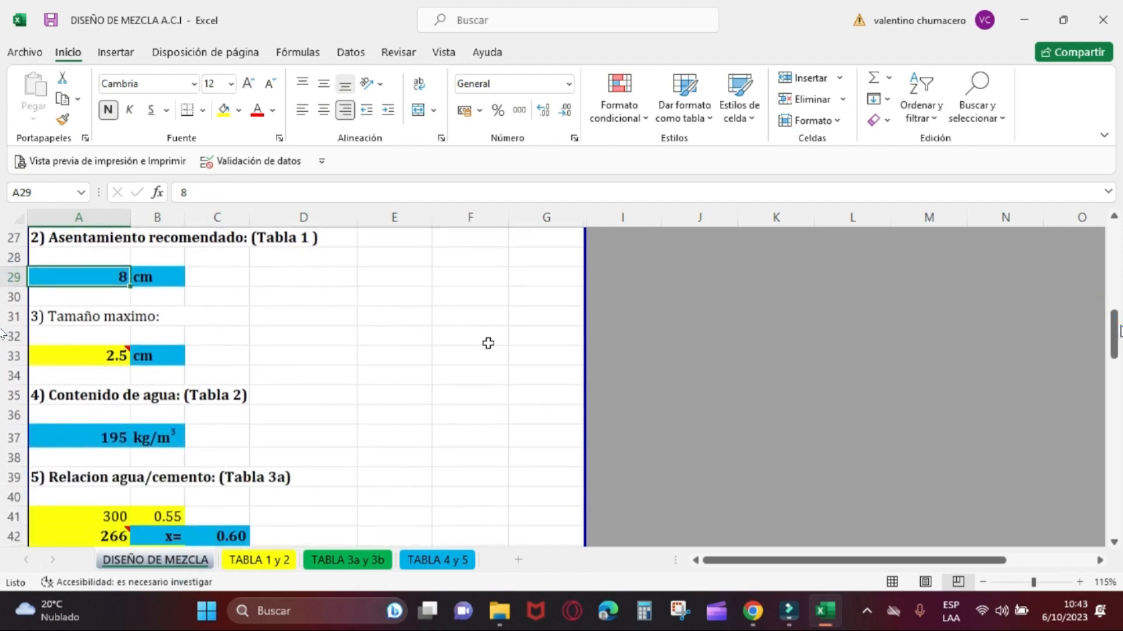
{"action": "left_click", "coordinate": [90, 363]}
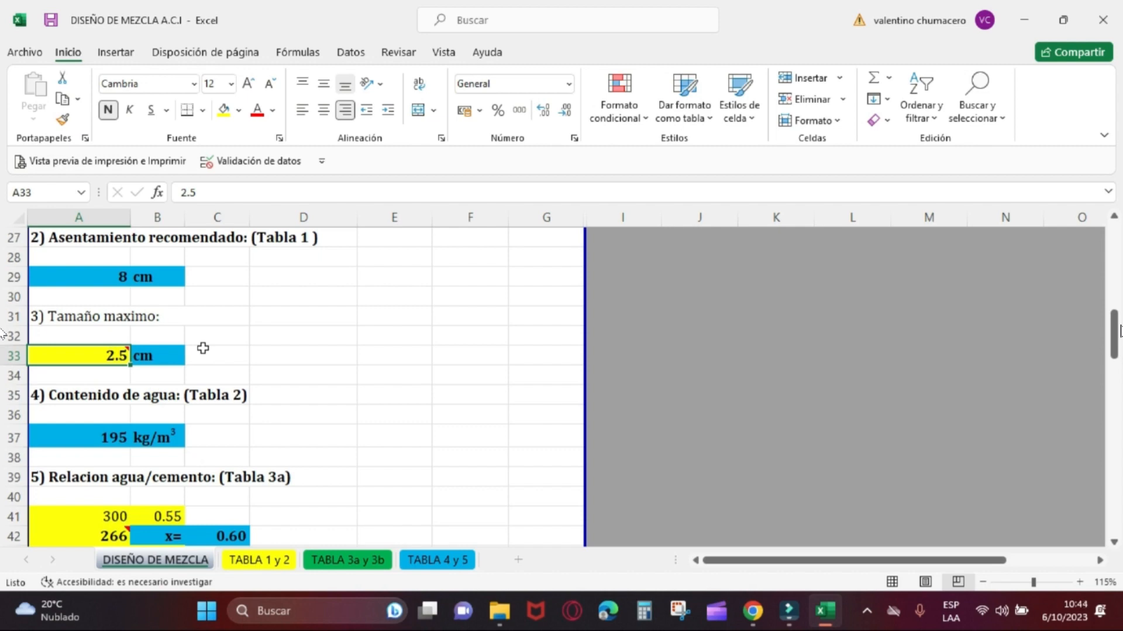
{"action": "left_click", "coordinate": [90, 358]}
- From the water content section, consult Tabla 2 and compare its blocks for concrete without and with entrained air
{"action": "left_click", "coordinate": [92, 399]}
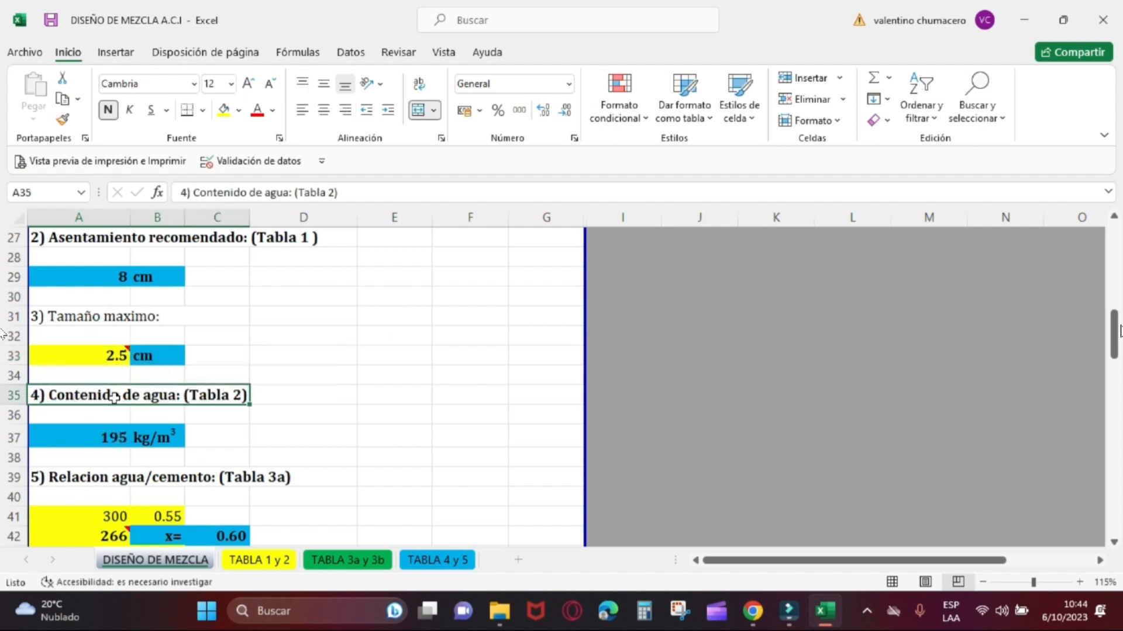
{"action": "left_click", "coordinate": [259, 560]}
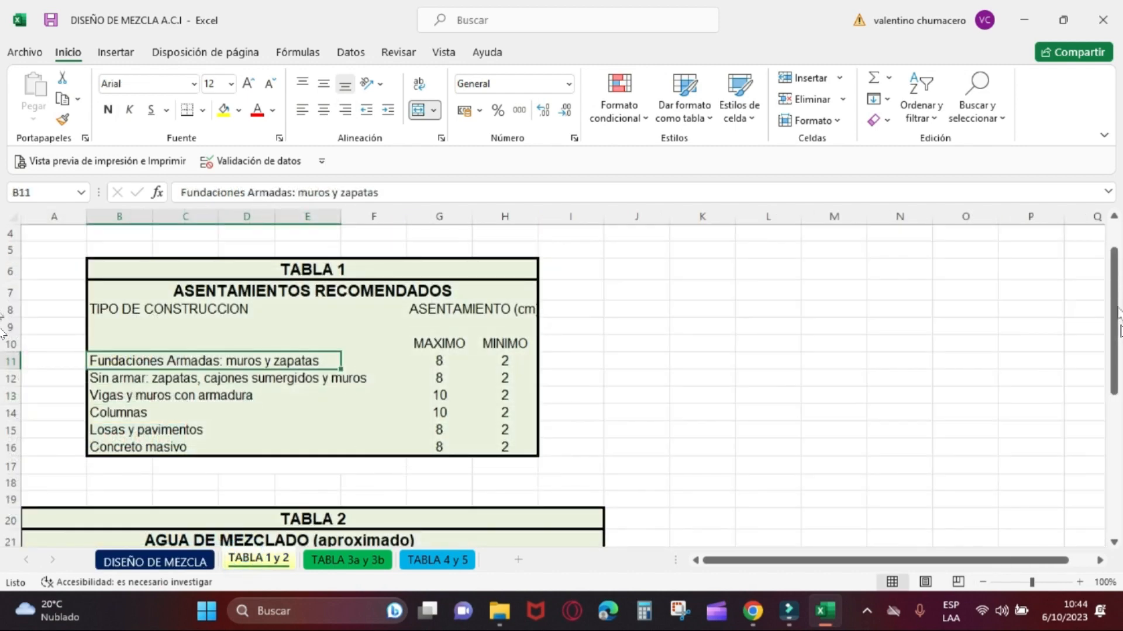
{"action": "left_click_drag", "start_coordinate": [1119, 325], "coordinate": [1116, 453]}
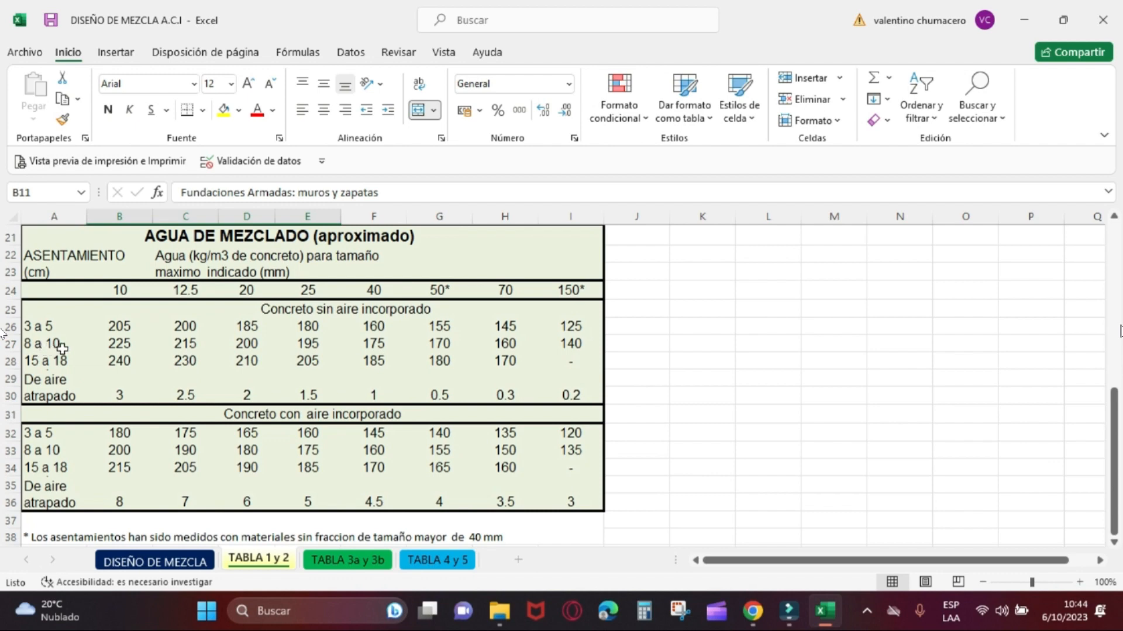
{"action": "left_click", "coordinate": [285, 308]}
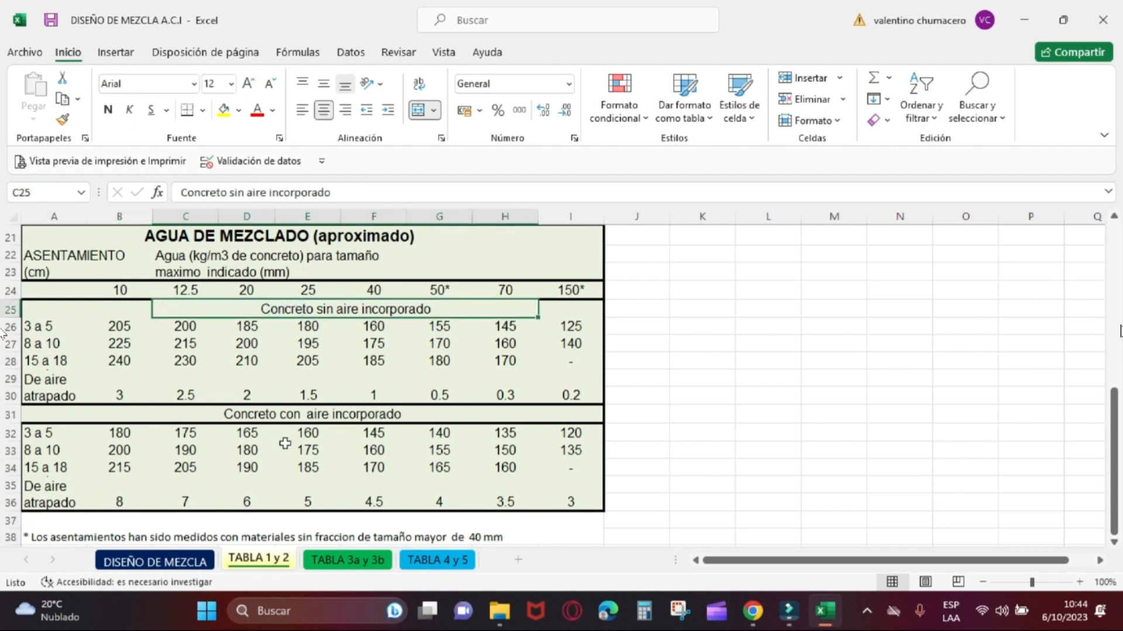
{"action": "left_click", "coordinate": [292, 415]}
{"action": "left_click", "coordinate": [298, 310]}
- Look up the mixing water for 8 a 10 cm slump and 25 mm maximum size, and compare it with A37 in the mix design
{"action": "left_click", "coordinate": [53, 345]}
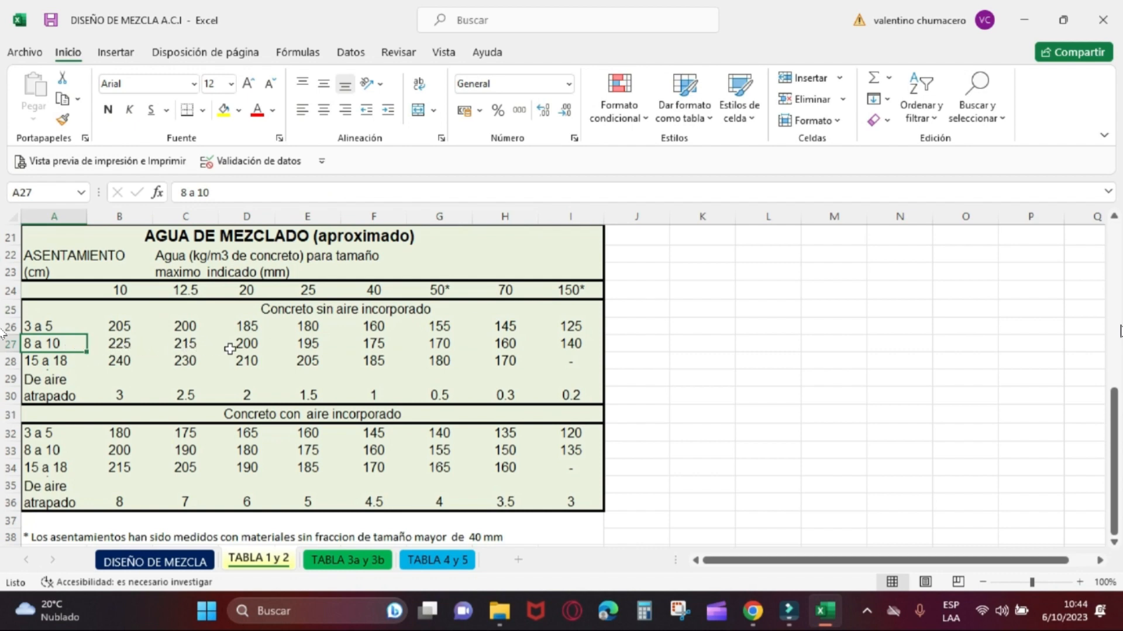
{"action": "left_click", "coordinate": [308, 290]}
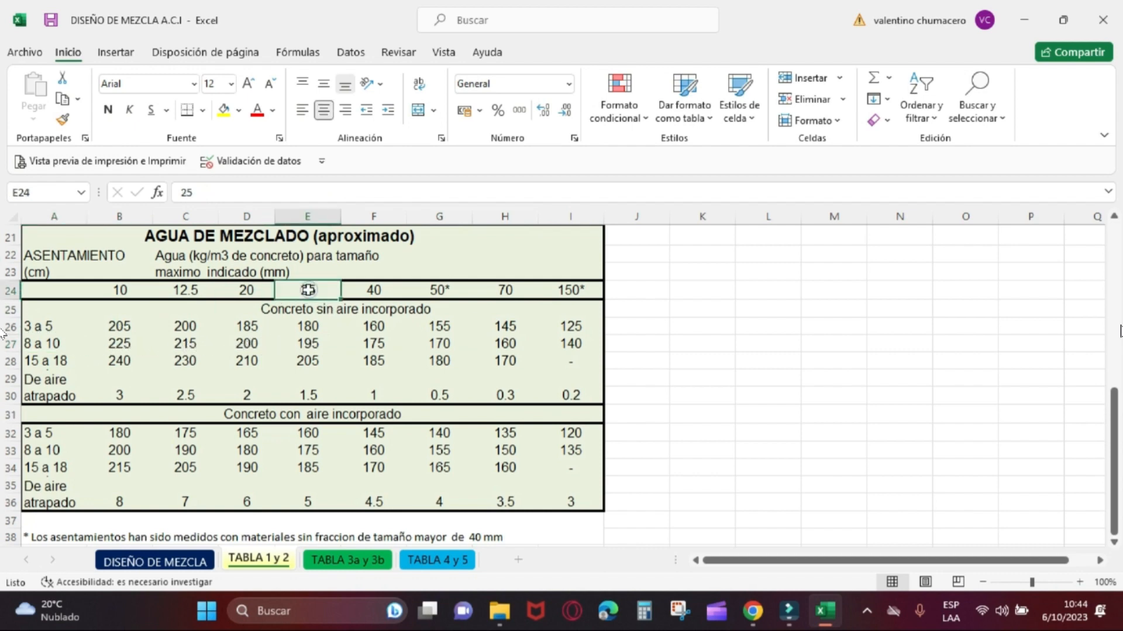
{"action": "left_click", "coordinate": [310, 349]}
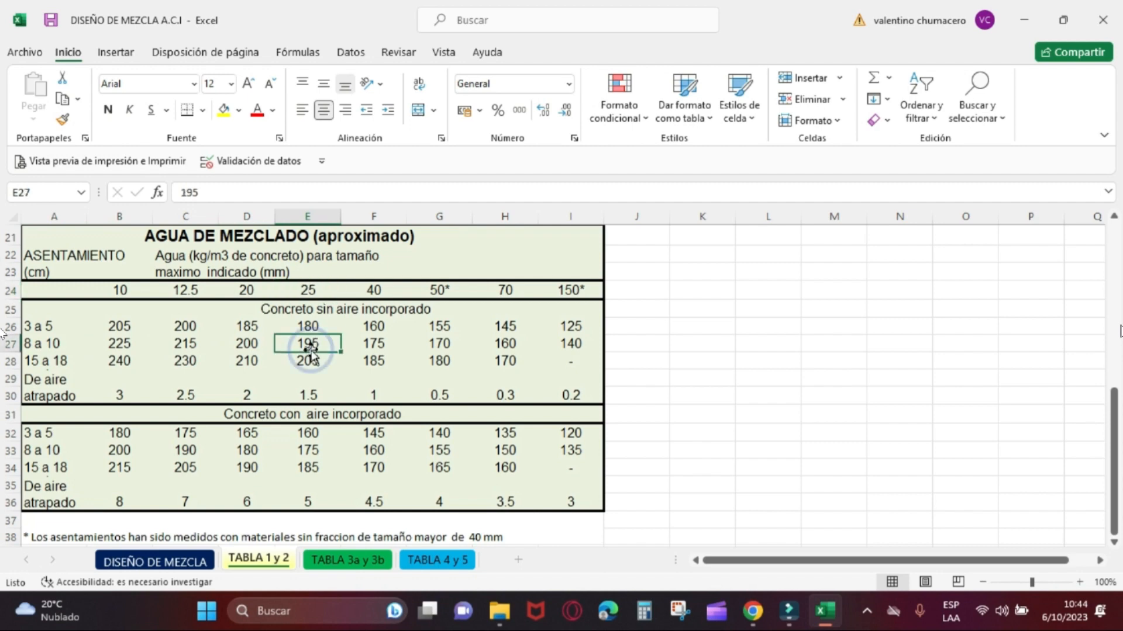
{"action": "left_click", "coordinate": [154, 560]}
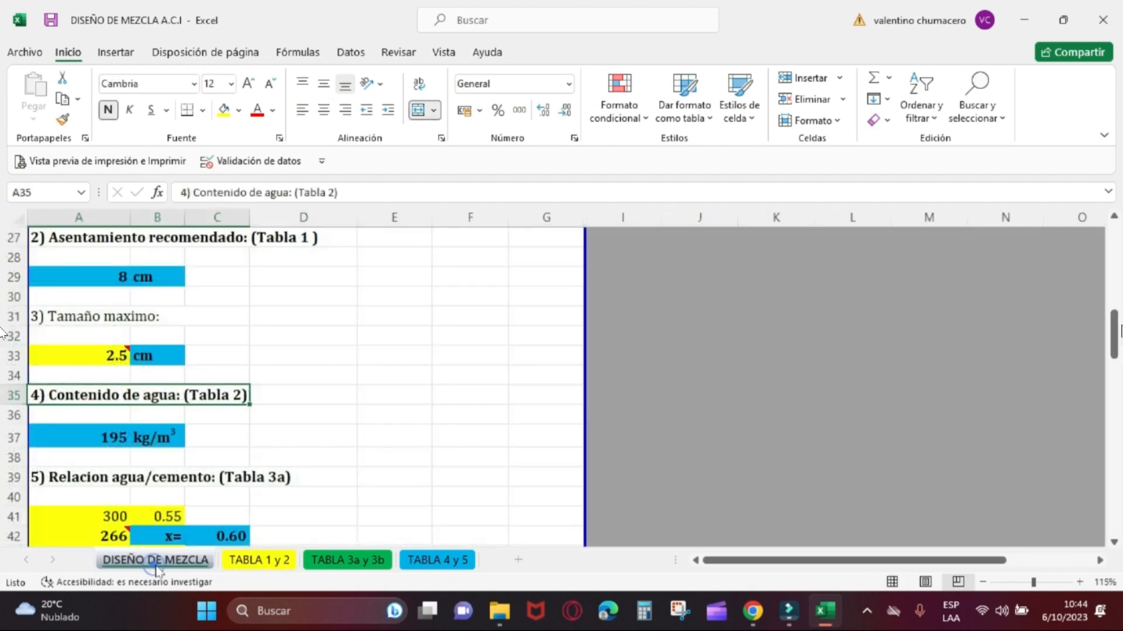
{"action": "left_click", "coordinate": [100, 436]}
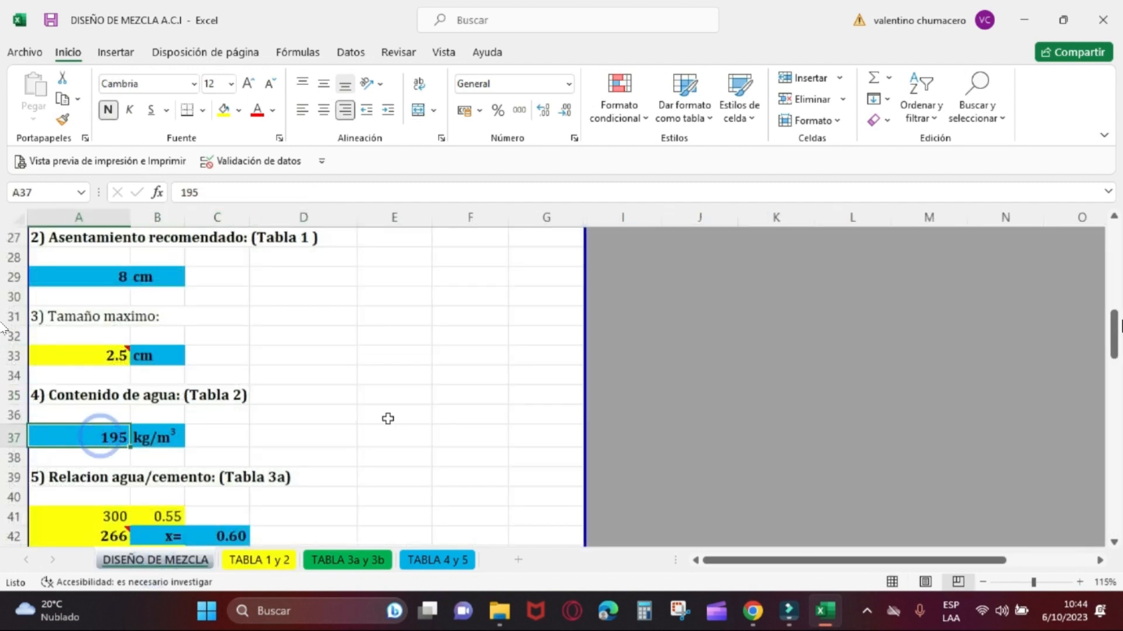
- From the water/cement ratio section, consult Tabla 3 (a) and locate the 200 and 250 kg/cm2 compressive strength rows
{"action": "left_click_drag", "start_coordinate": [1118, 346], "coordinate": [1118, 369]}
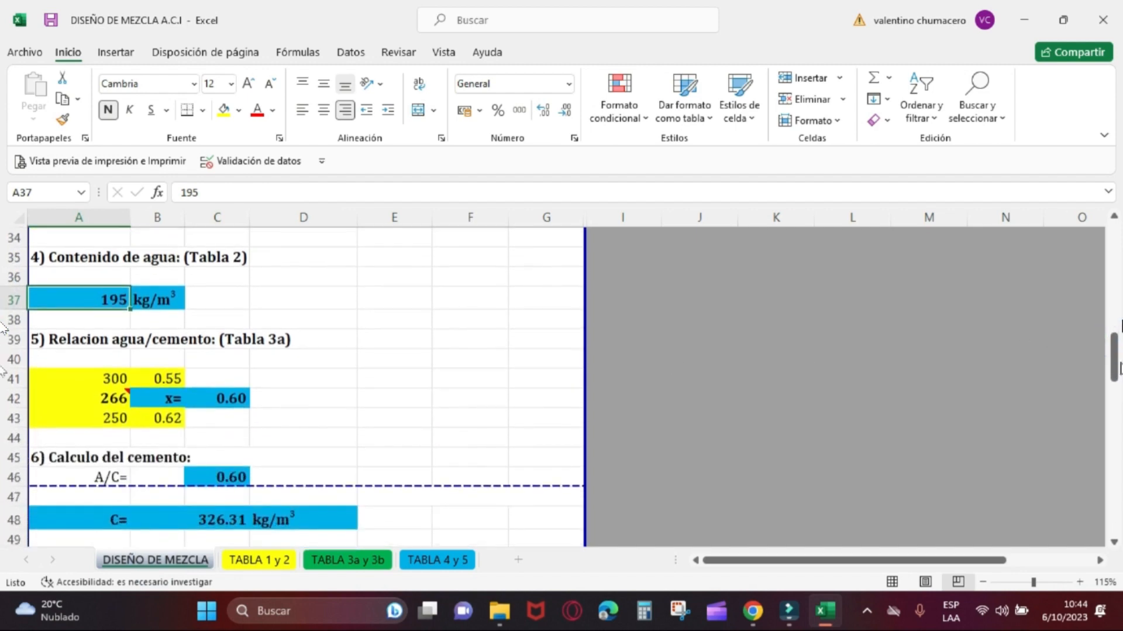
{"action": "left_click", "coordinate": [77, 341]}
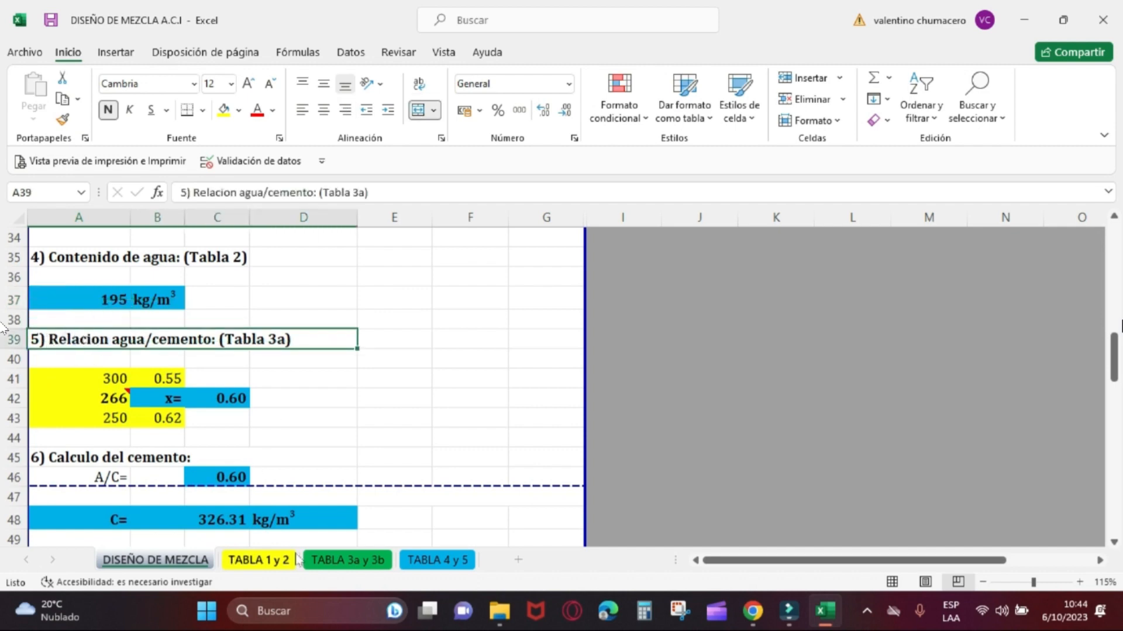
{"action": "left_click", "coordinate": [328, 560]}
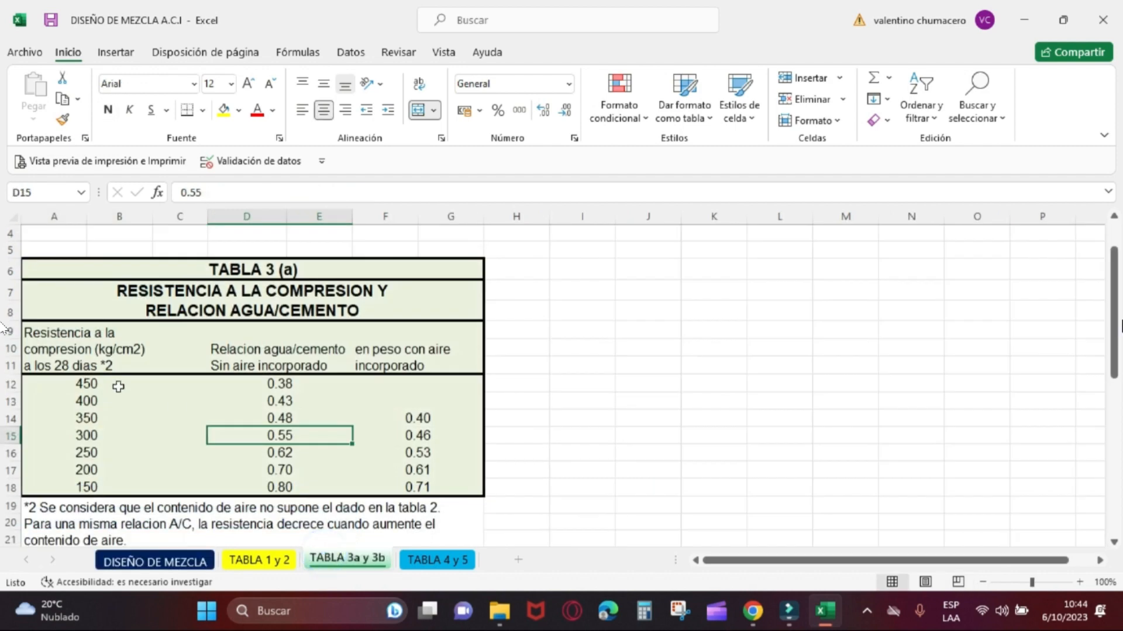
{"action": "left_click", "coordinate": [82, 470]}
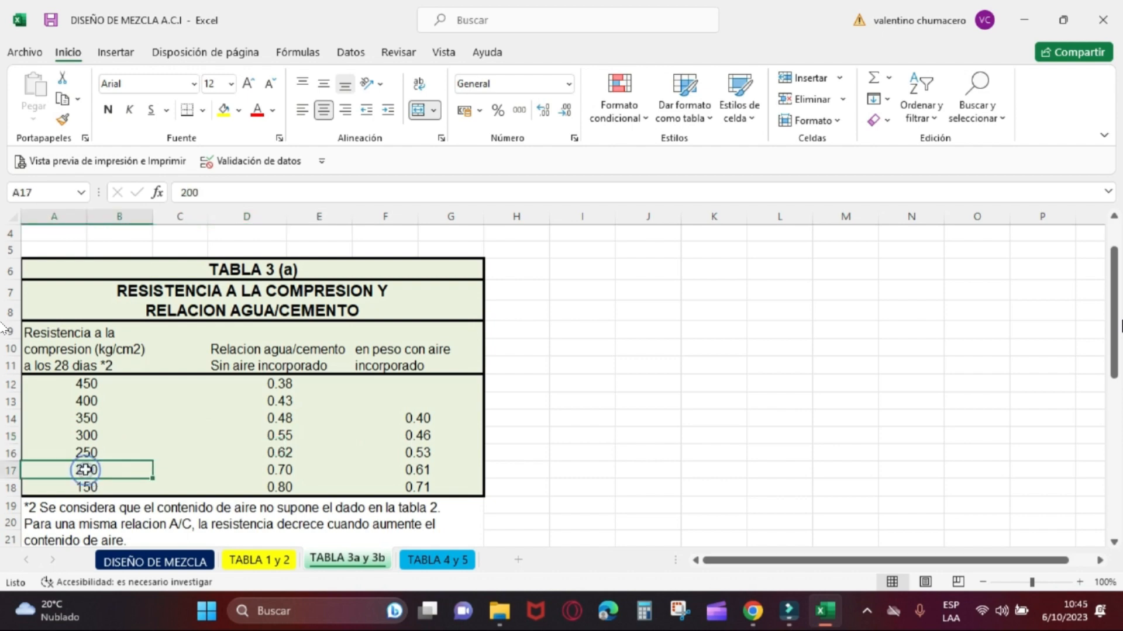
{"action": "left_click", "coordinate": [84, 452]}
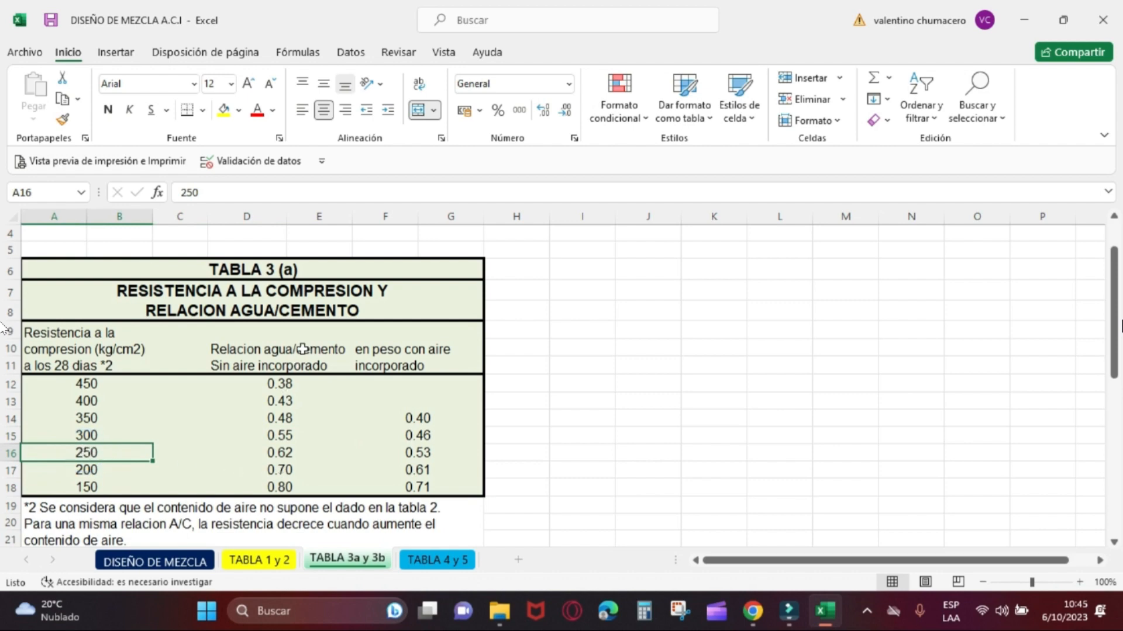
- Compare the water/cement ratios without entrained air for the 200 and 250 kg/cm2 strengths in Tabla 3 (a)
{"action": "left_click", "coordinate": [282, 470]}
{"action": "left_click", "coordinate": [281, 453]}
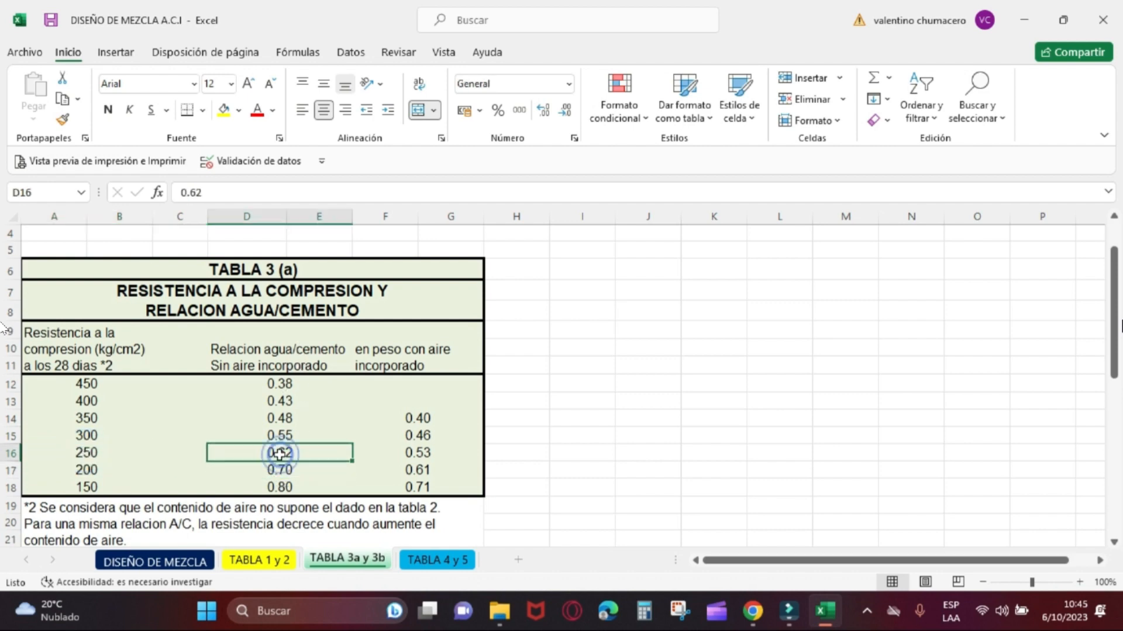
{"action": "left_click", "coordinate": [92, 473]}
{"action": "left_click", "coordinate": [87, 454]}
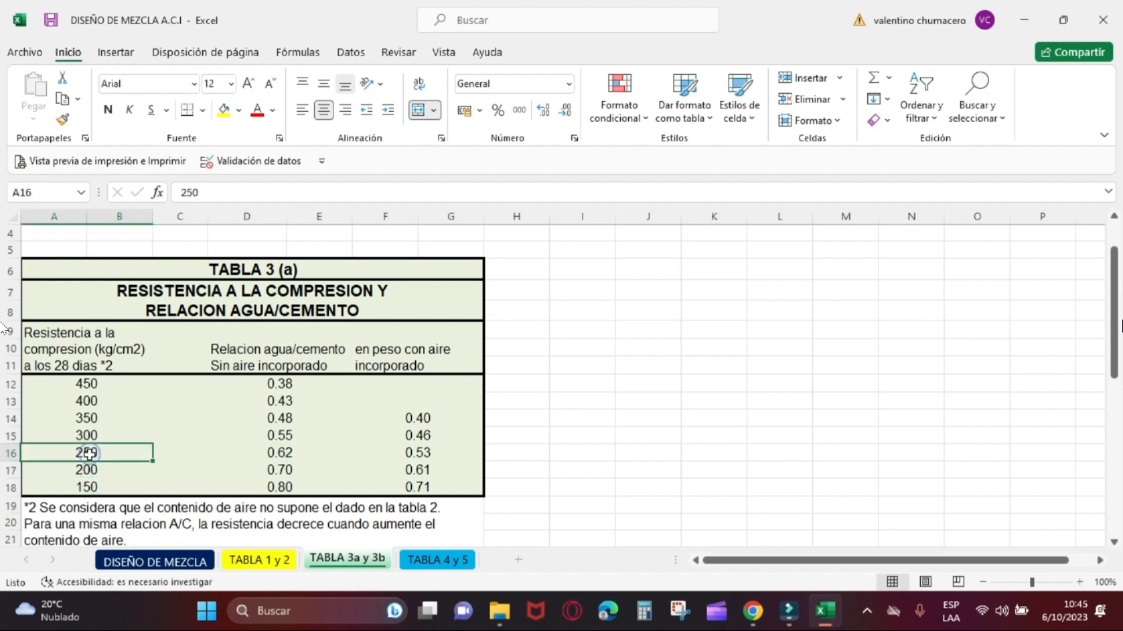
{"action": "left_click", "coordinate": [85, 471]}
{"action": "left_click", "coordinate": [85, 455]}
- Return to the mix design and set the water/cement interpolation strengths to 200 in A43 and 210 in A41
{"action": "left_click", "coordinate": [138, 561]}
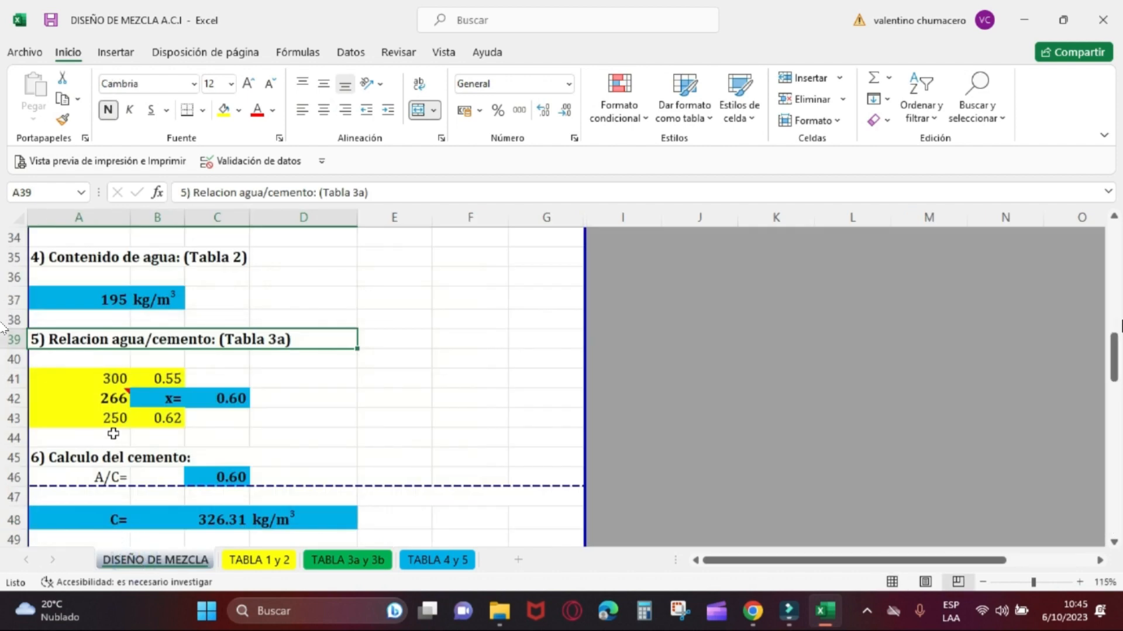
{"action": "left_click", "coordinate": [113, 419]}
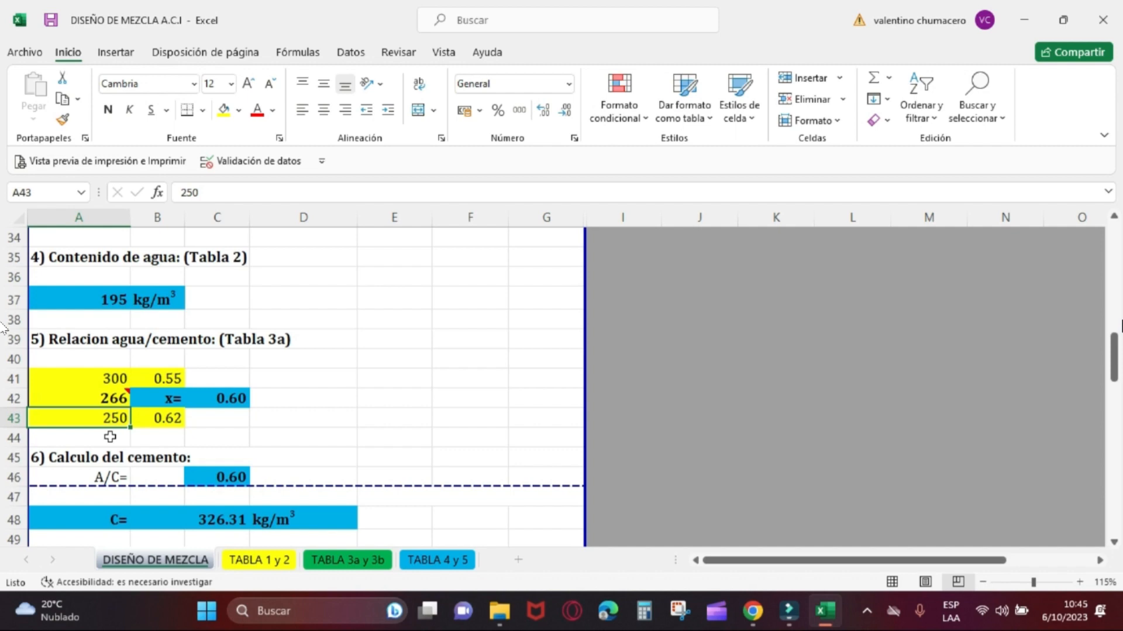
{"action": "type", "text": "200"}
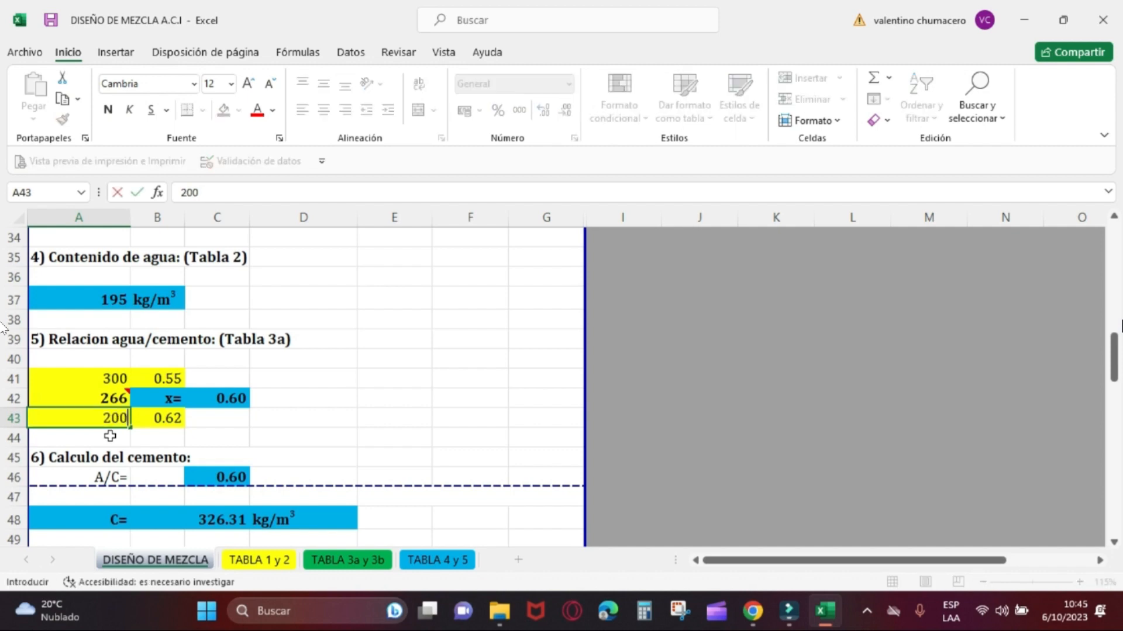
{"action": "left_click", "coordinate": [108, 379]}
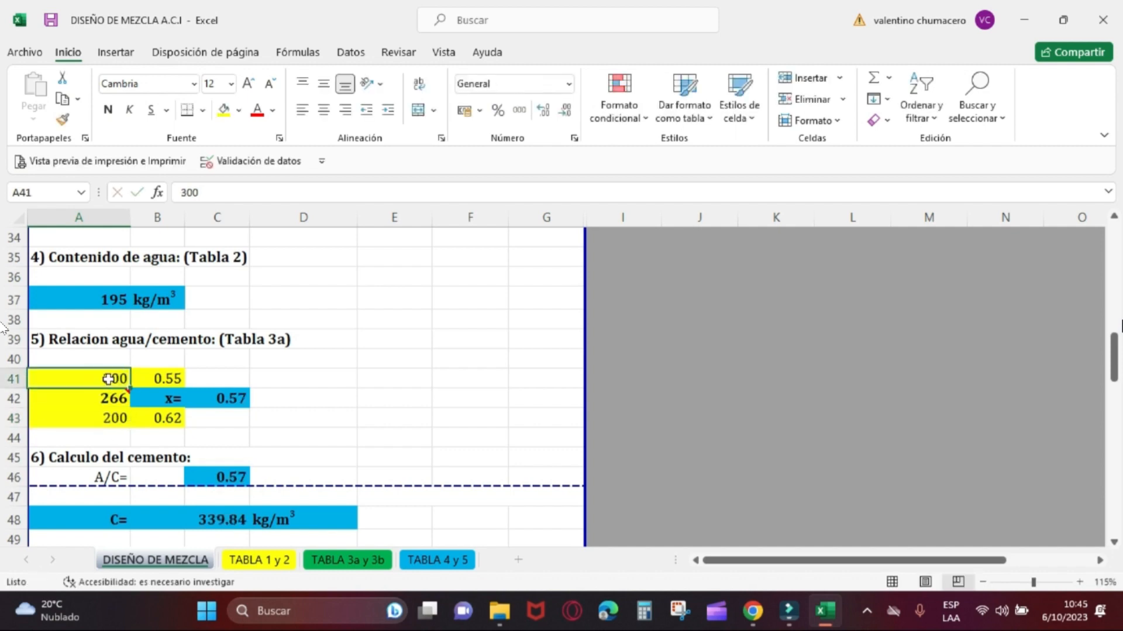
{"action": "type", "text": "210"}
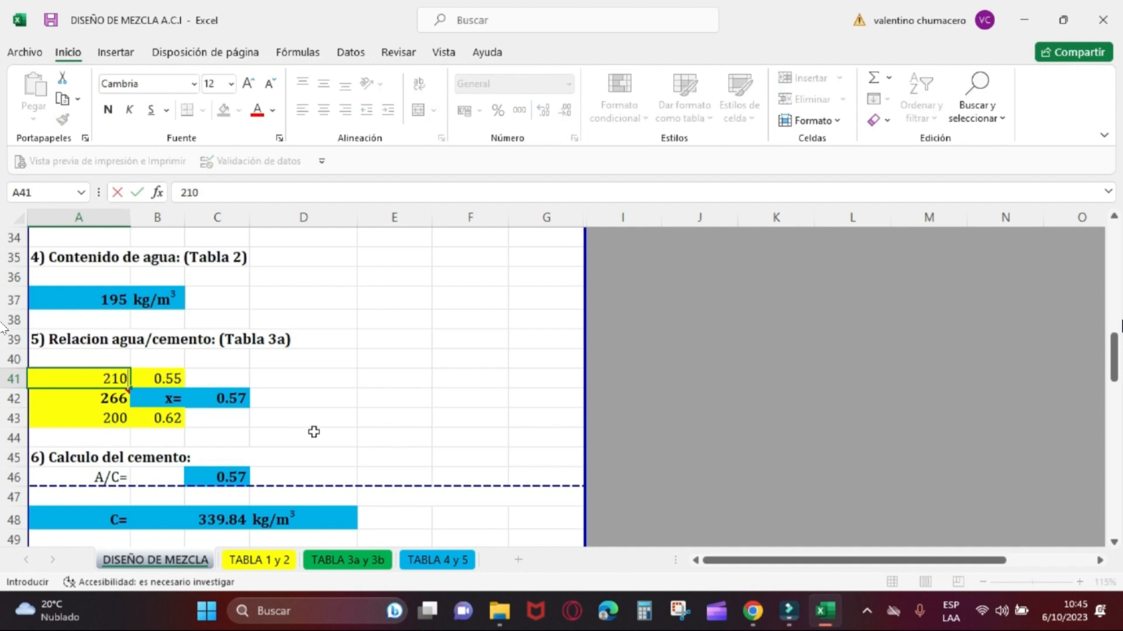
{"action": "left_click", "coordinate": [321, 430]}
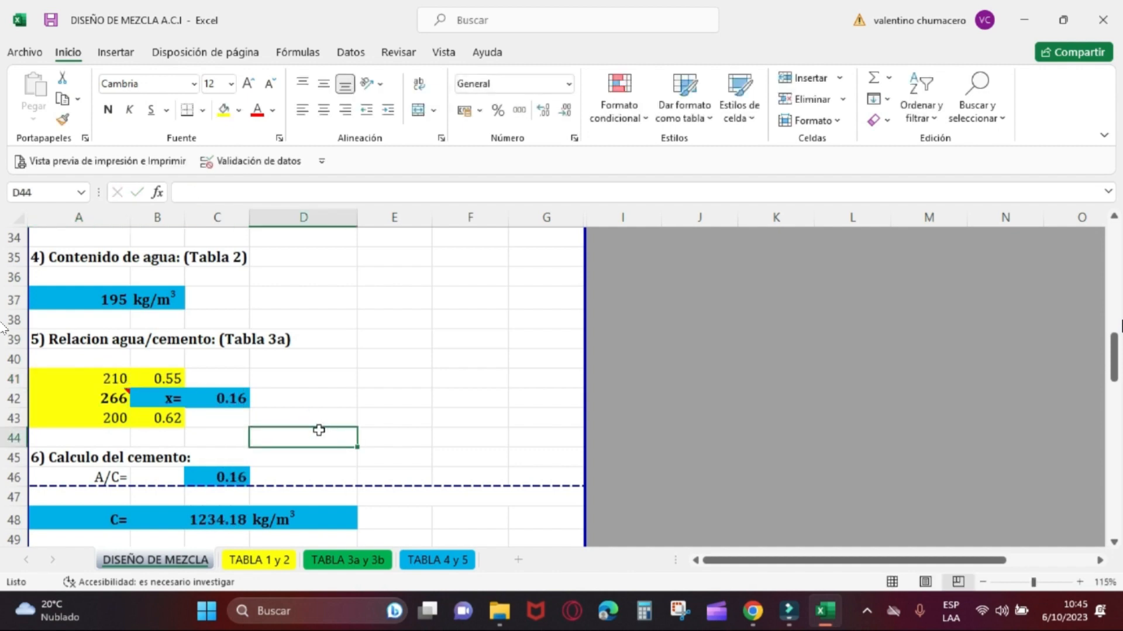
- Check the design strength in A42 and locate its bounding compressive strength rows in Tabla 3 (a)
{"action": "left_click", "coordinate": [108, 400]}
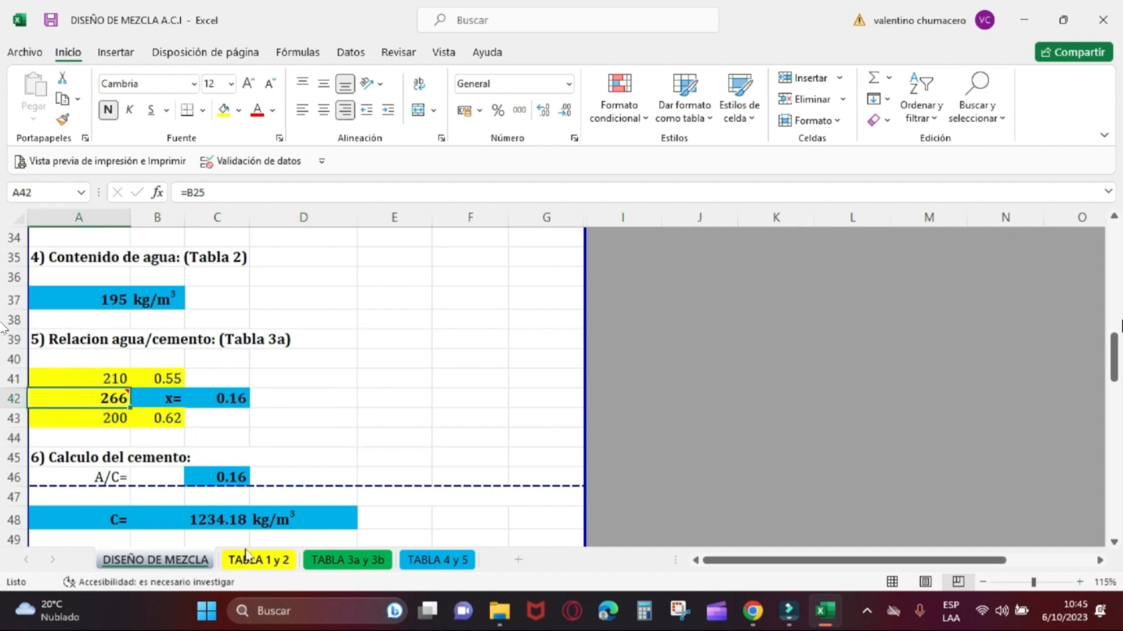
{"action": "key", "text": "alt+Tab"}
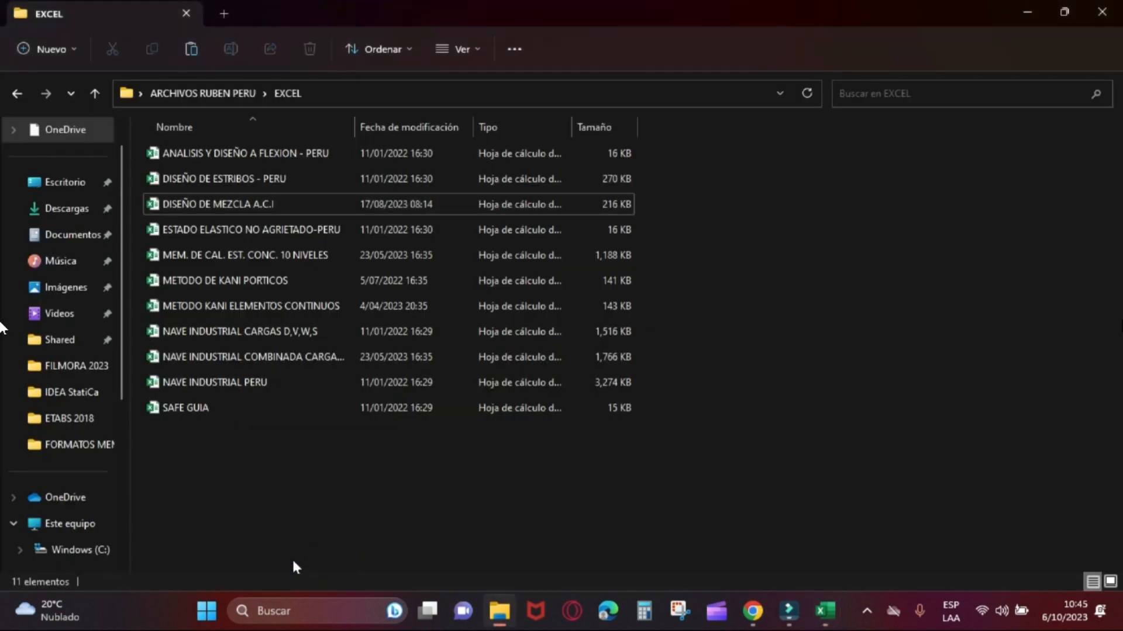
{"action": "key", "text": "alt+Tab"}
{"action": "left_click", "coordinate": [331, 561]}
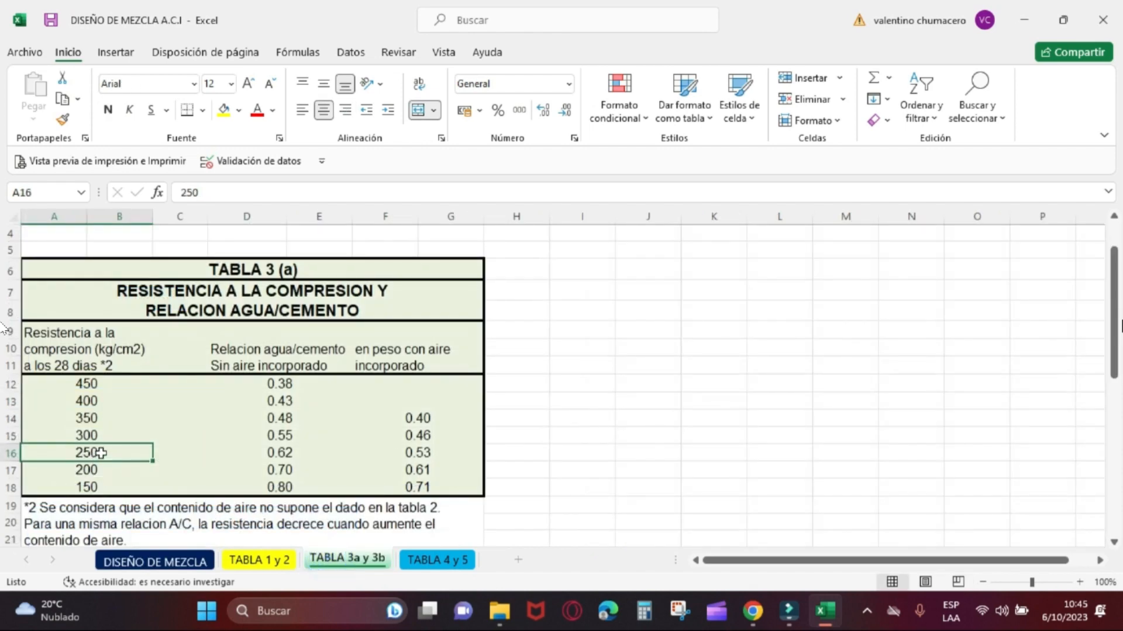
{"action": "left_click", "coordinate": [89, 437]}
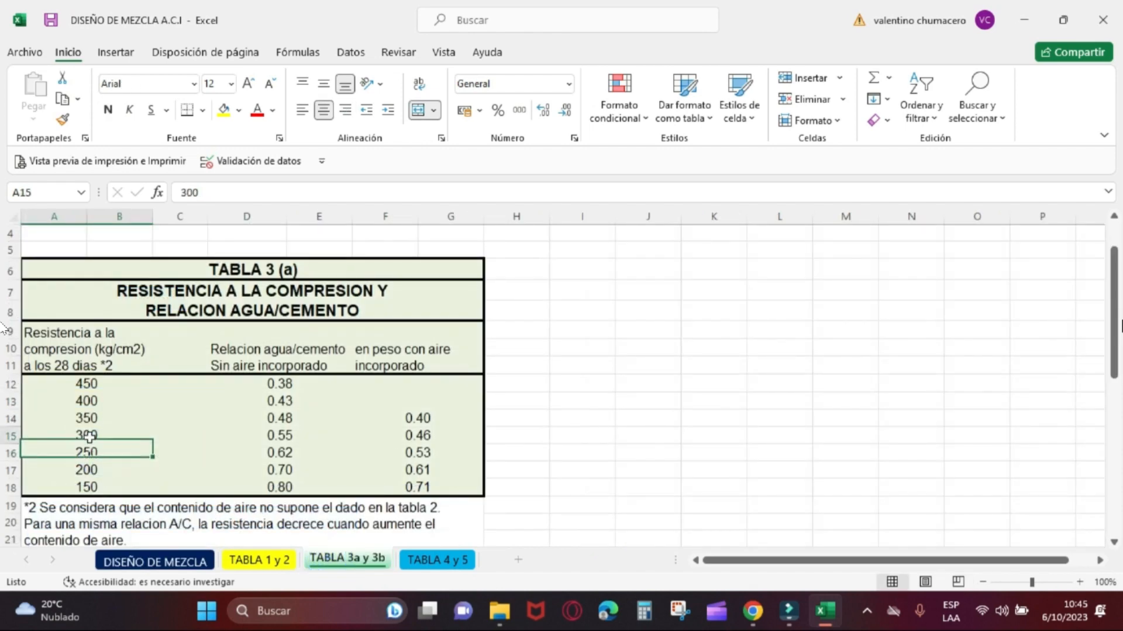
{"action": "key", "text": "alt+Tab"}
{"action": "key", "text": "alt+Tab"}
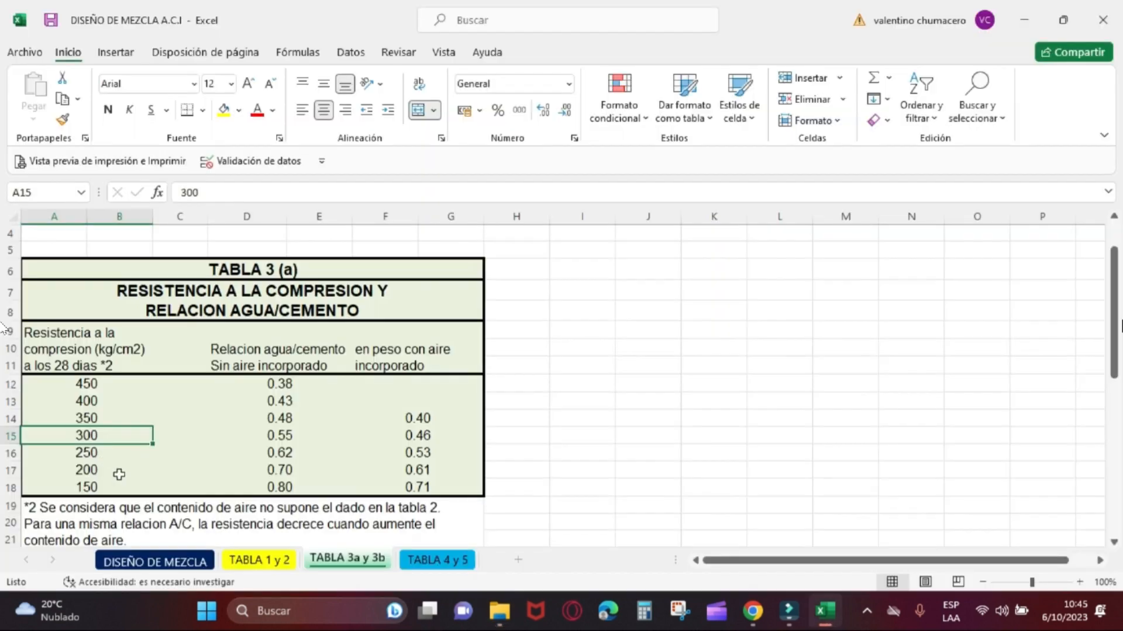
- In the water/cement section of the mix design, set the bounding strengths to 250 in A43 and 300 in A41
{"action": "left_click", "coordinate": [155, 559]}
{"action": "left_click", "coordinate": [113, 419]}
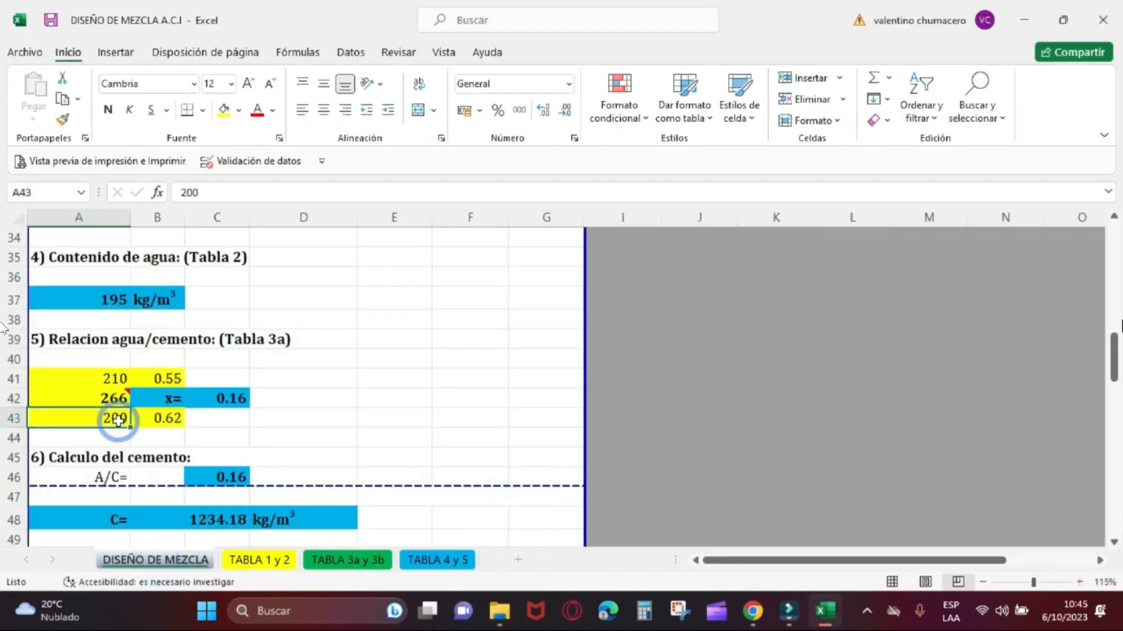
{"action": "type", "text": "250"}
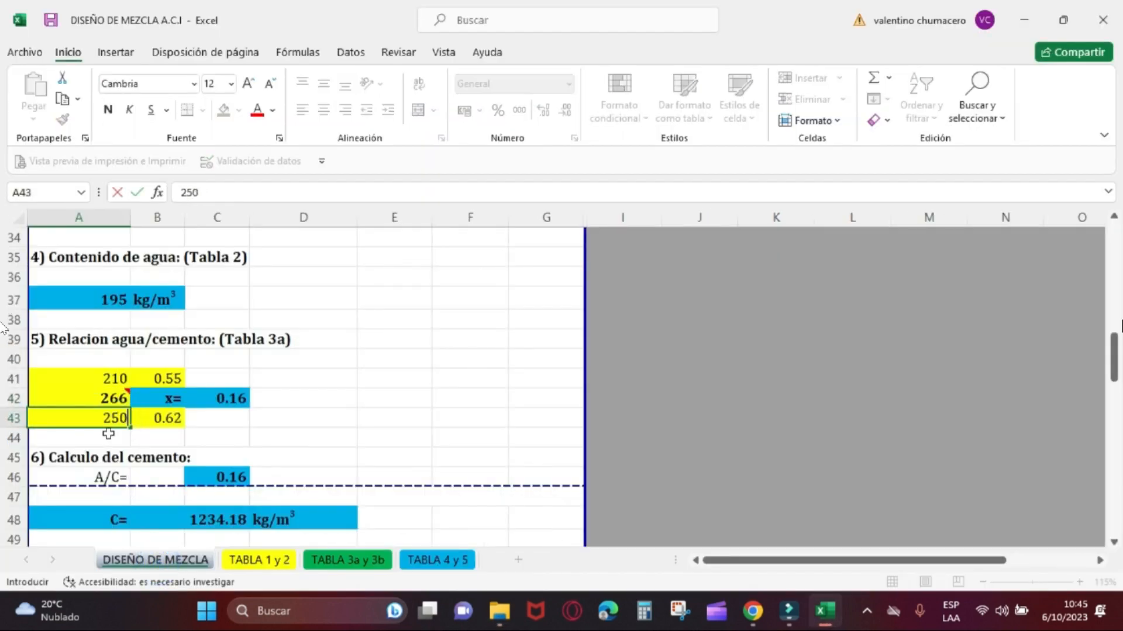
{"action": "left_click", "coordinate": [105, 377]}
{"action": "type", "text": "300"}
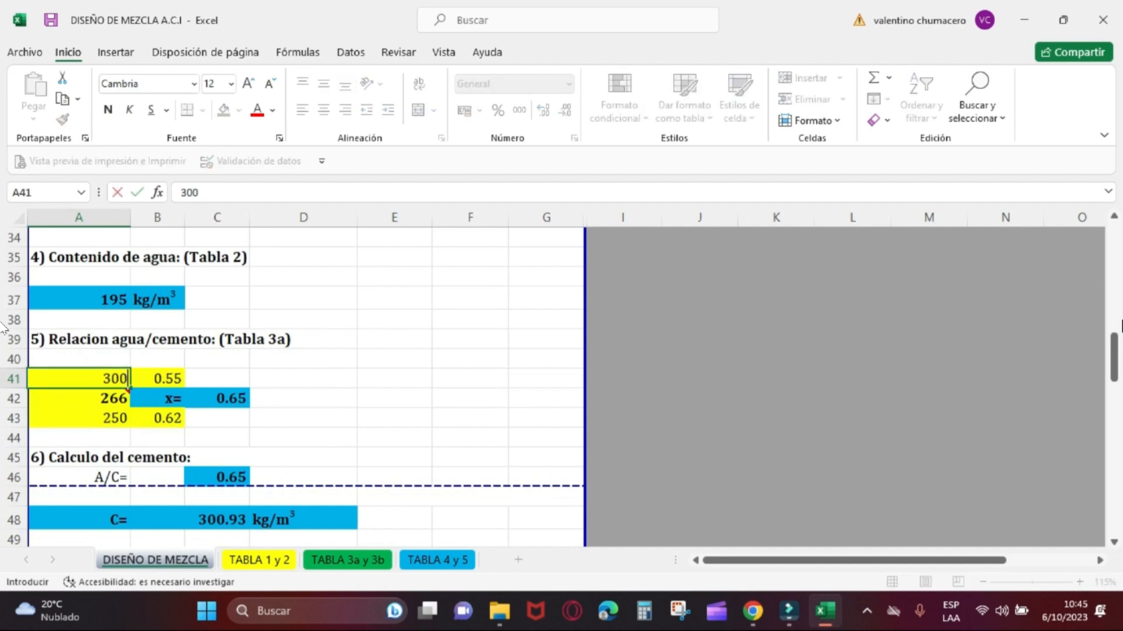
{"action": "left_click", "coordinate": [112, 402]}
- Trace the strength used in the water/cement section back to the input data and the design strength result in section 1
{"action": "scroll", "coordinate": [125, 402], "scroll_direction": "up", "scroll_amount": 11}
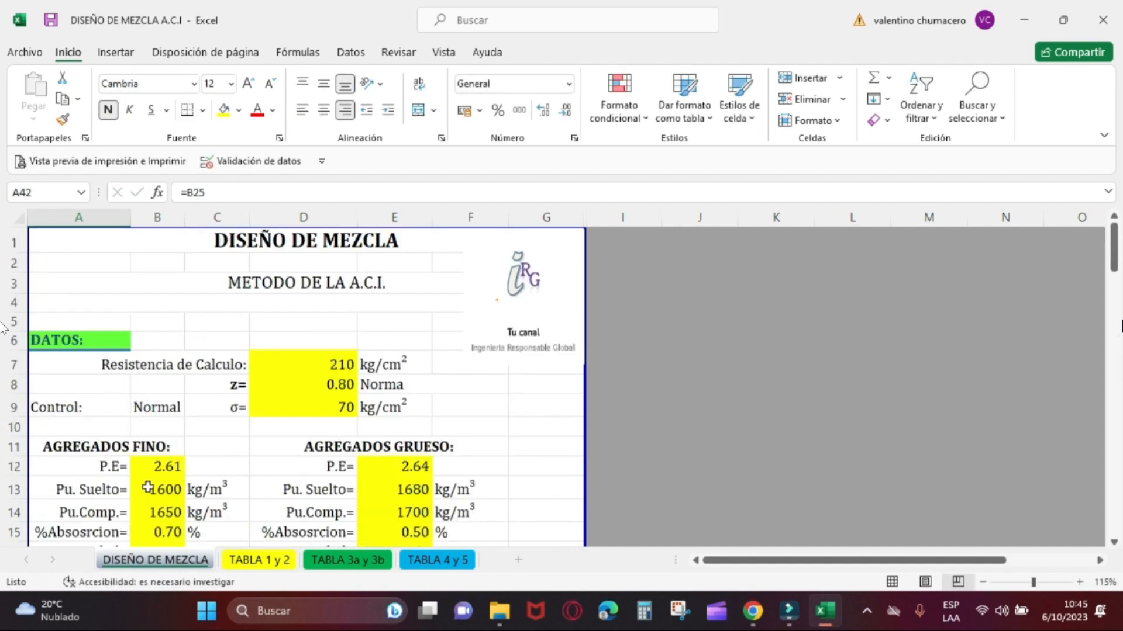
{"action": "scroll", "coordinate": [147, 487], "scroll_direction": "down", "scroll_amount": 6}
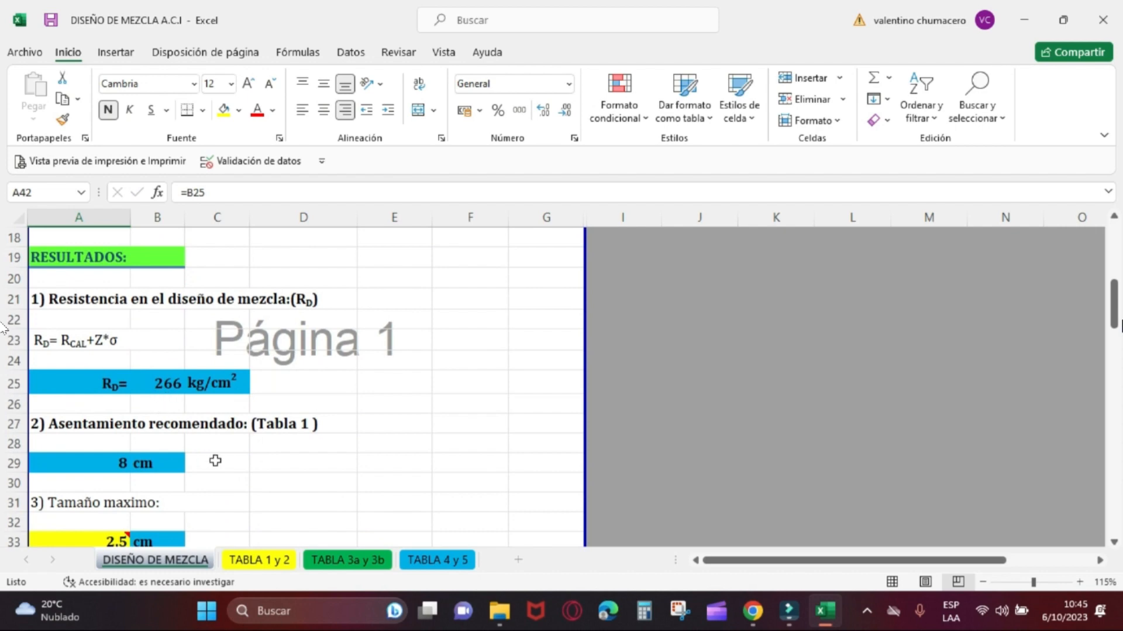
{"action": "scroll", "coordinate": [215, 462], "scroll_direction": "down", "scroll_amount": 6}
{"action": "left_click", "coordinate": [404, 398]}
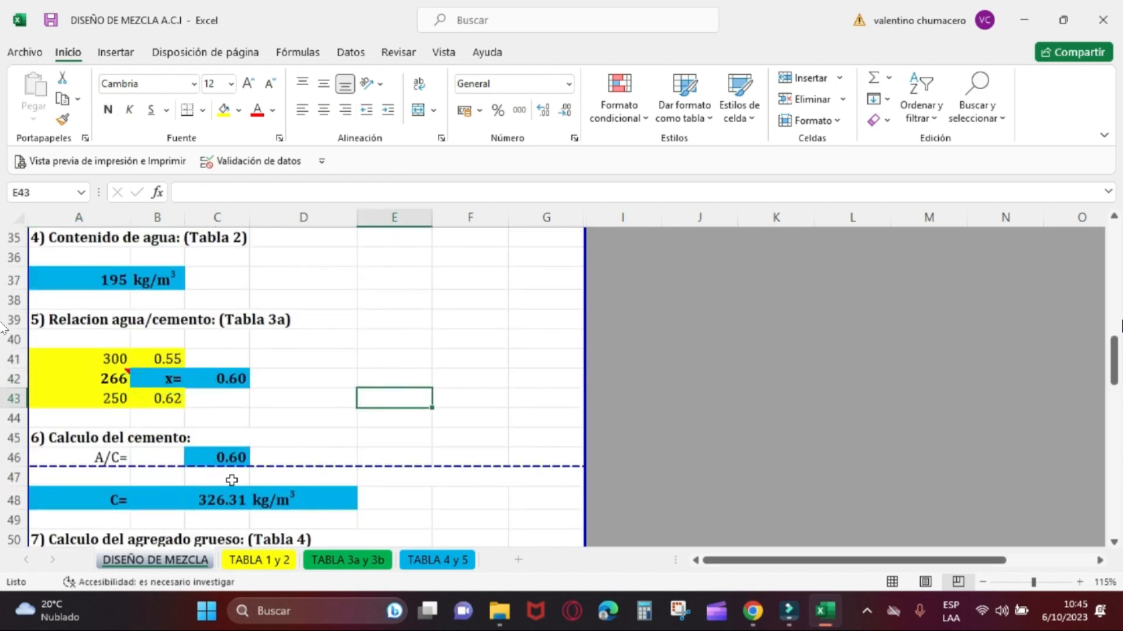
- Look up the water/cement ratios without entrained air for the 250 and 300 kg/cm2 strengths in Tabla 3 (a)
{"action": "left_click", "coordinate": [327, 560]}
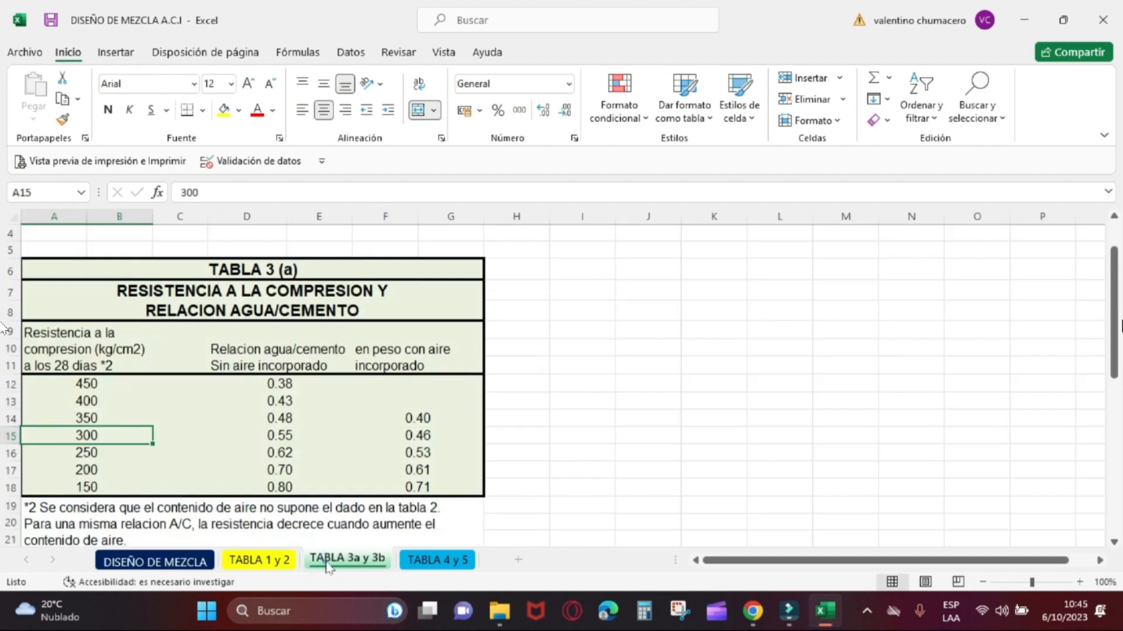
{"action": "left_click", "coordinate": [106, 449]}
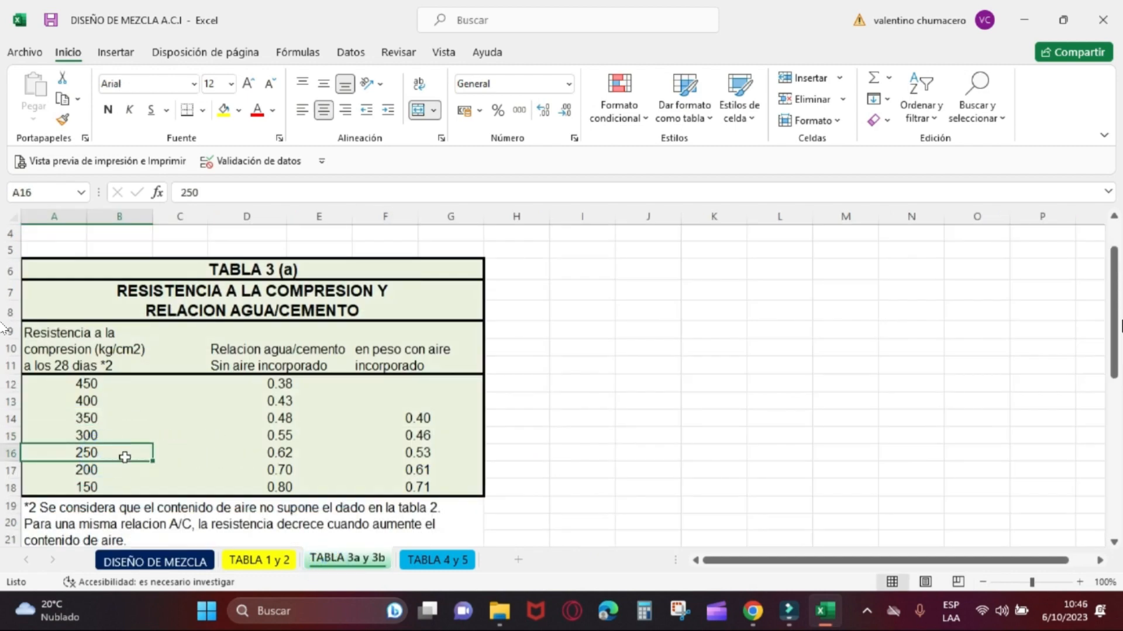
{"action": "left_click", "coordinate": [249, 458]}
{"action": "left_click", "coordinate": [283, 439]}
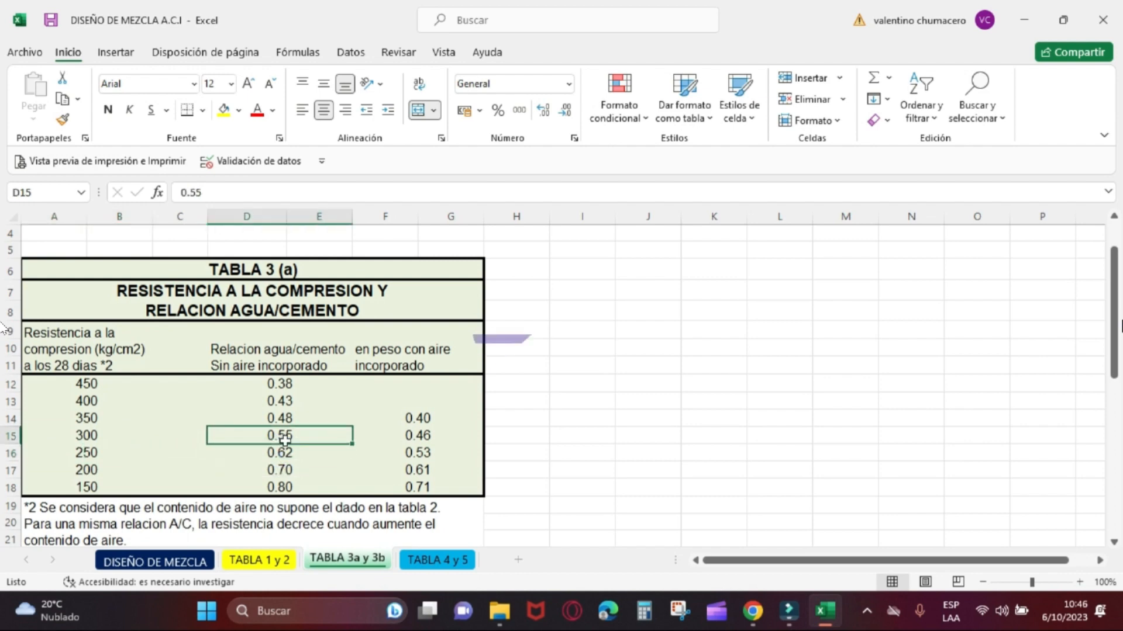
{"action": "left_click", "coordinate": [284, 455]}
- Compare the table ratios with B41 and B43 in the mix design, and inspect the interpolation formula in C42
{"action": "left_click", "coordinate": [158, 561]}
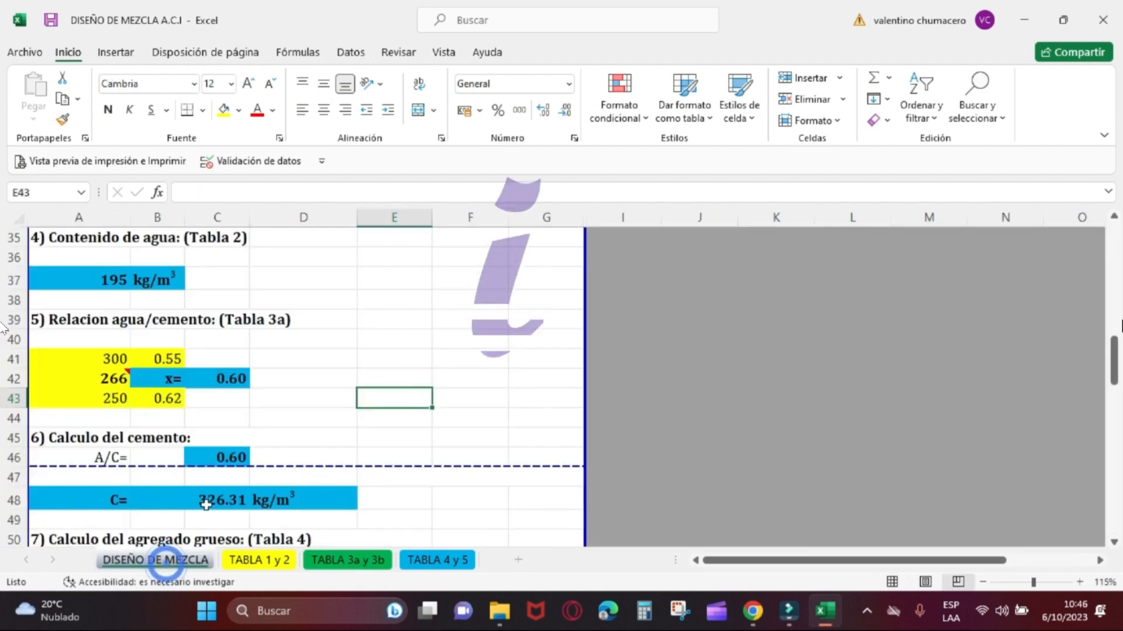
{"action": "left_click", "coordinate": [168, 365]}
{"action": "left_click", "coordinate": [167, 401]}
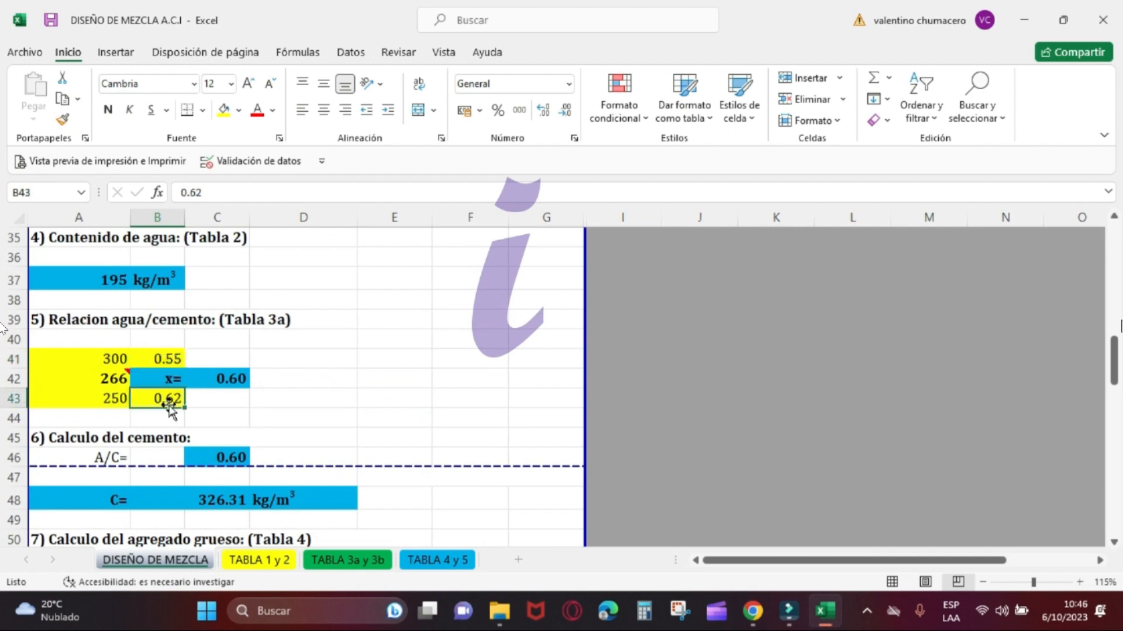
{"action": "left_click", "coordinate": [232, 379]}
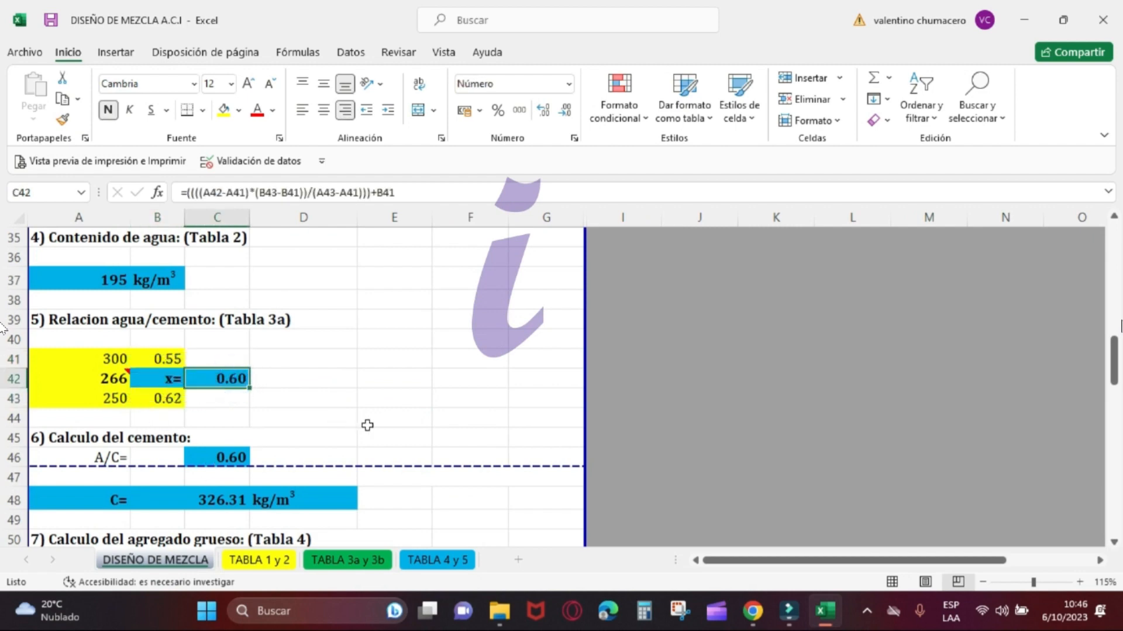
- Review section 6, the cement calculation, and inspect the cement content formula in C48
{"action": "left_click_drag", "start_coordinate": [1114, 368], "coordinate": [1116, 382]}
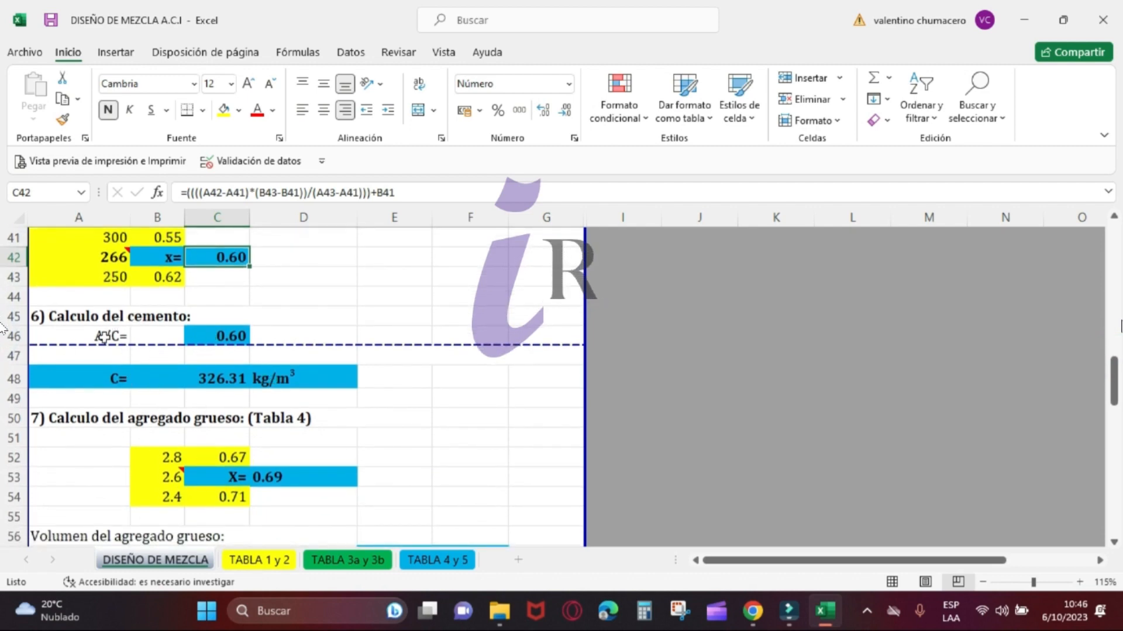
{"action": "left_click", "coordinate": [111, 379]}
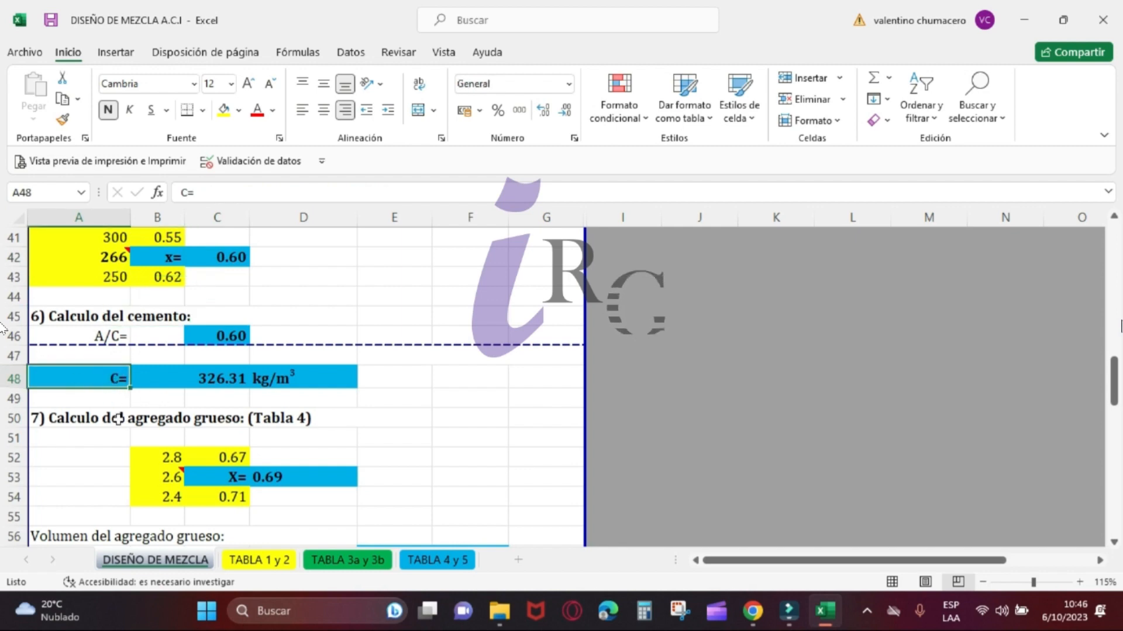
{"action": "left_click", "coordinate": [211, 383]}
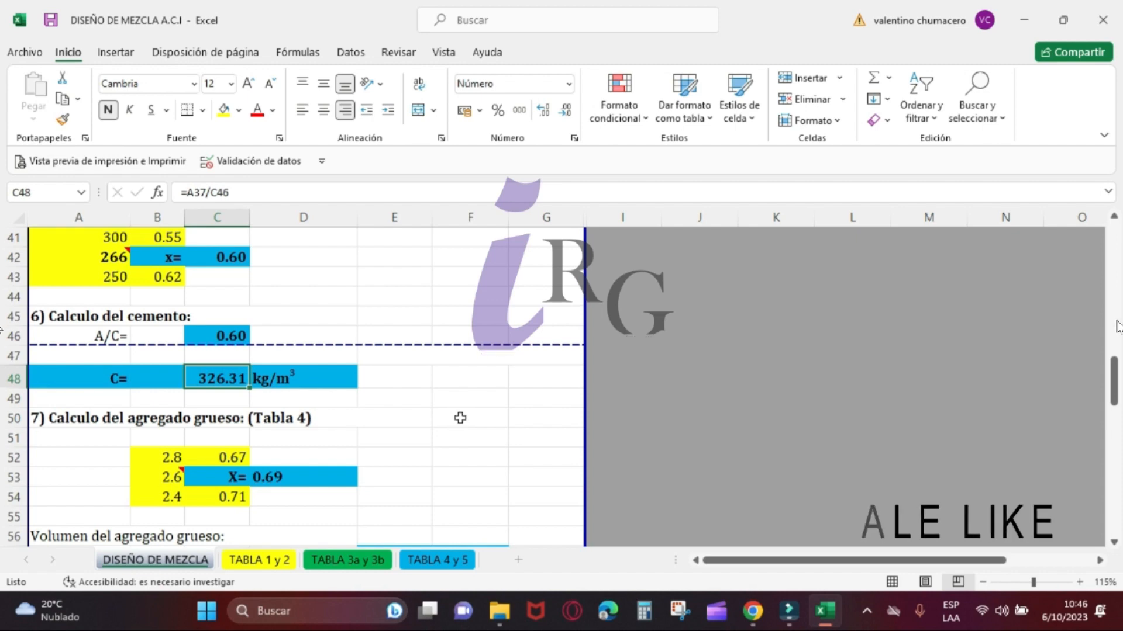
- From the coarse aggregate section, consult Tabla 4 and look up the volume for 25 mm maximum size and 2.60 fineness modulus
{"action": "left_click_drag", "start_coordinate": [1114, 395], "coordinate": [1115, 415]}
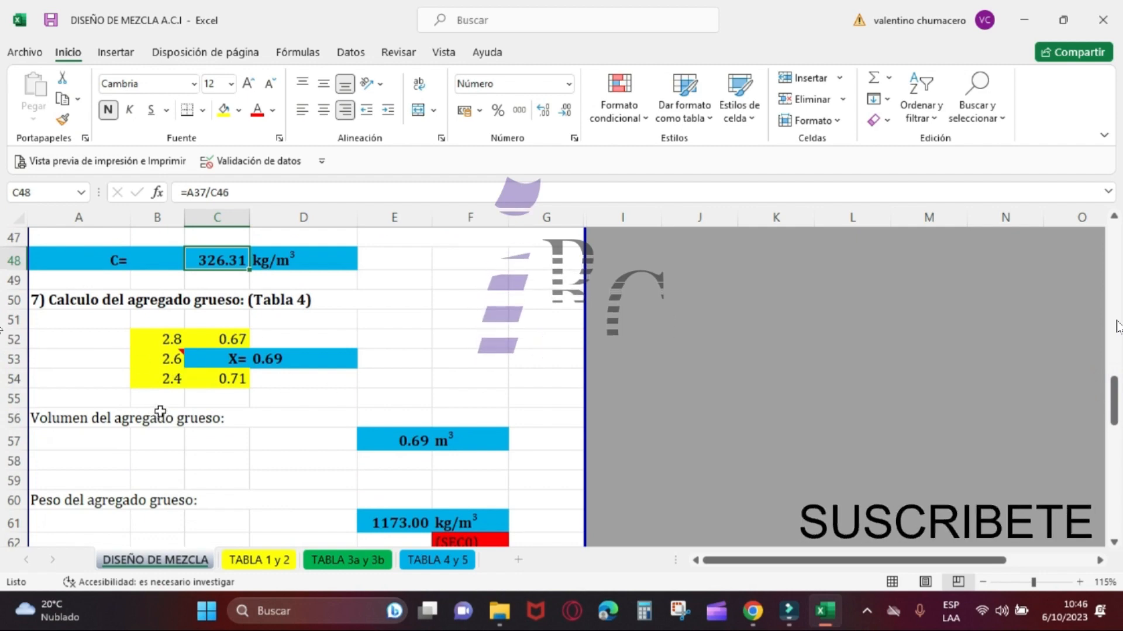
{"action": "left_click", "coordinate": [415, 561]}
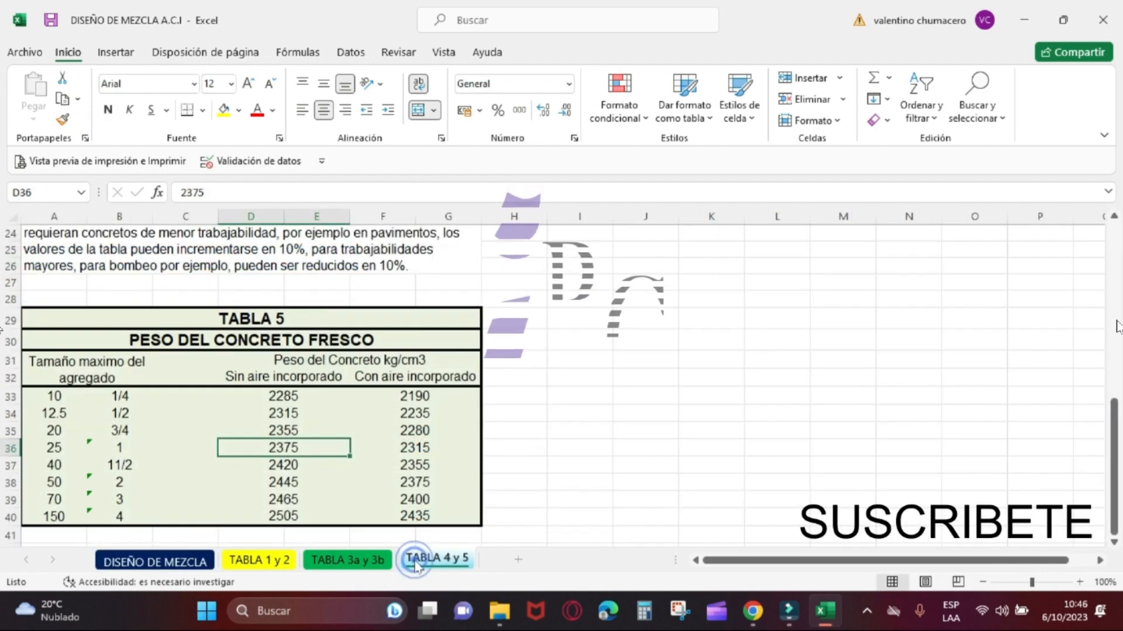
{"action": "scroll", "coordinate": [379, 519], "scroll_direction": "up", "scroll_amount": 10}
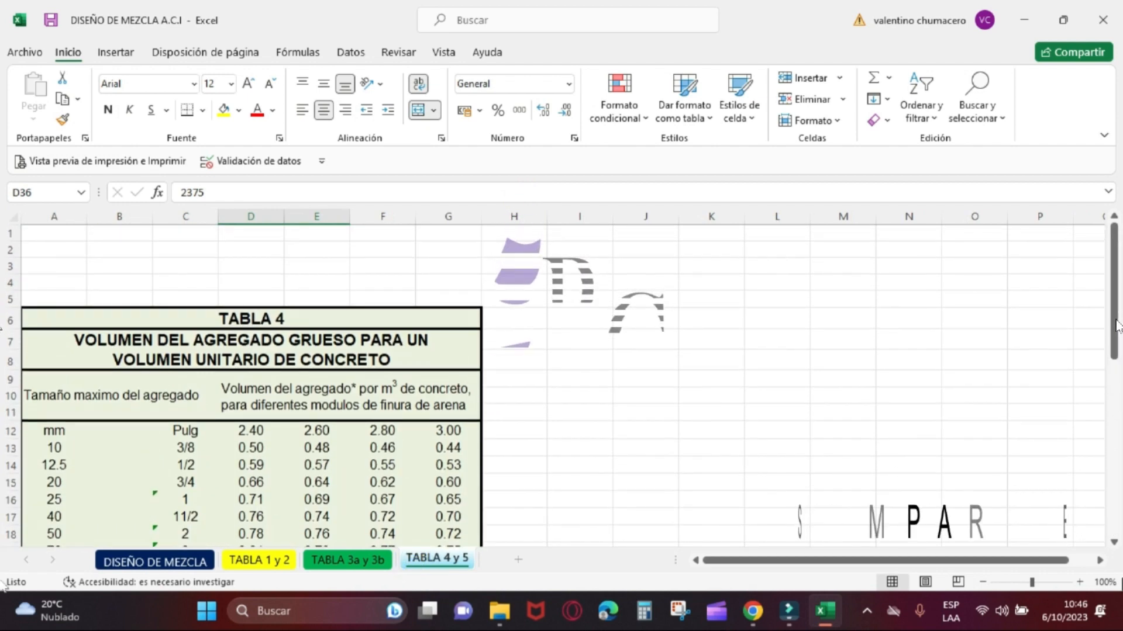
{"action": "left_click", "coordinate": [1113, 543]}
{"action": "left_click", "coordinate": [1113, 545]}
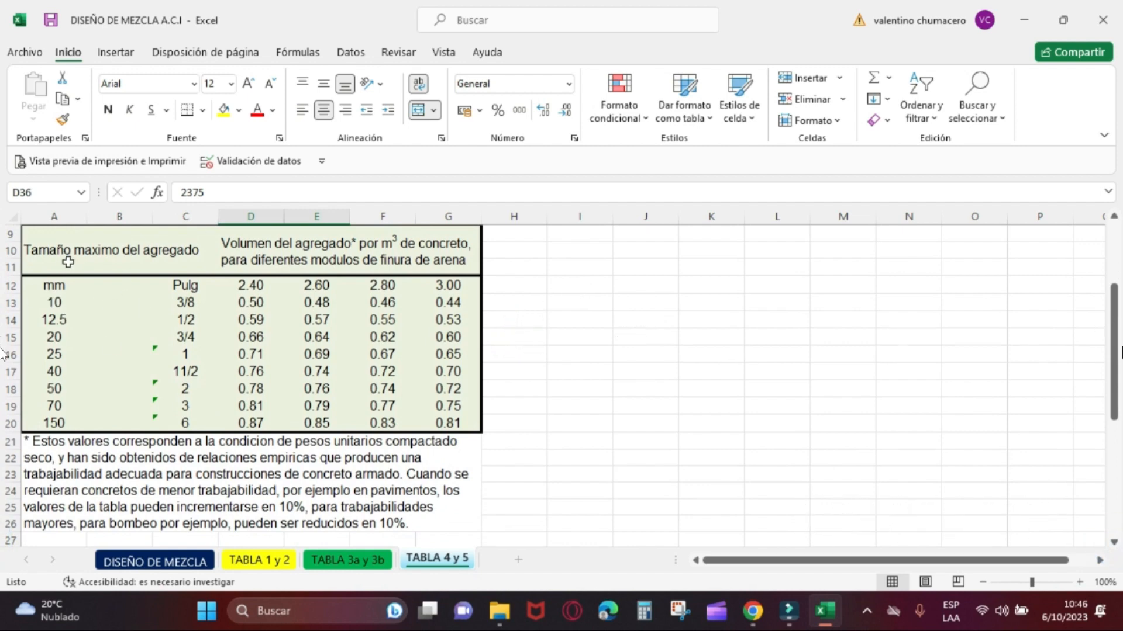
{"action": "left_click", "coordinate": [50, 358]}
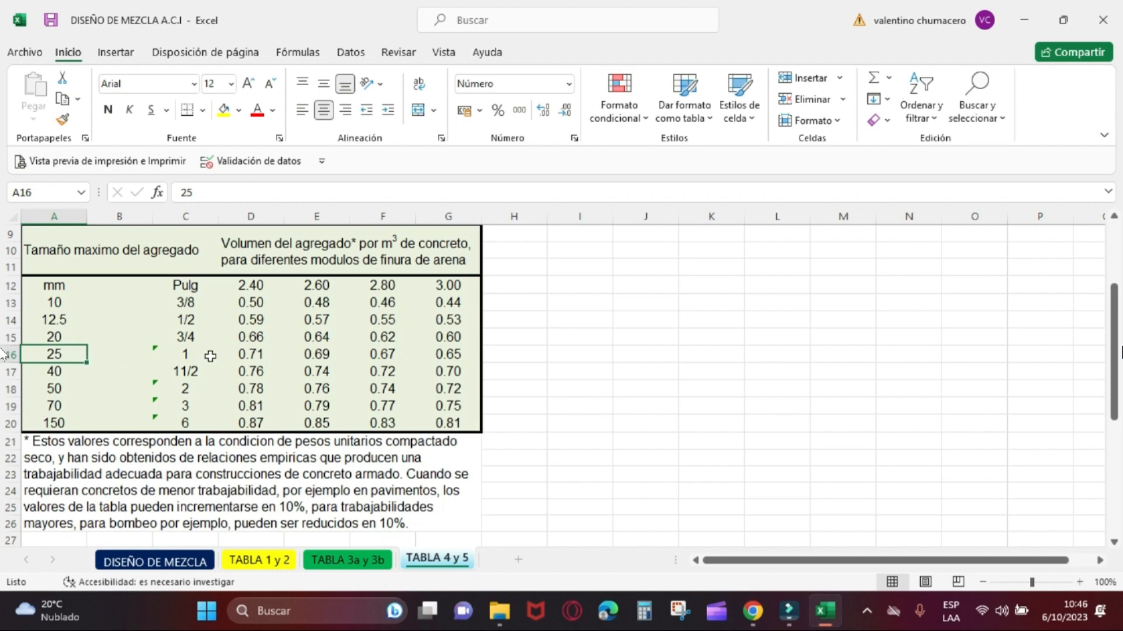
{"action": "left_click", "coordinate": [305, 354]}
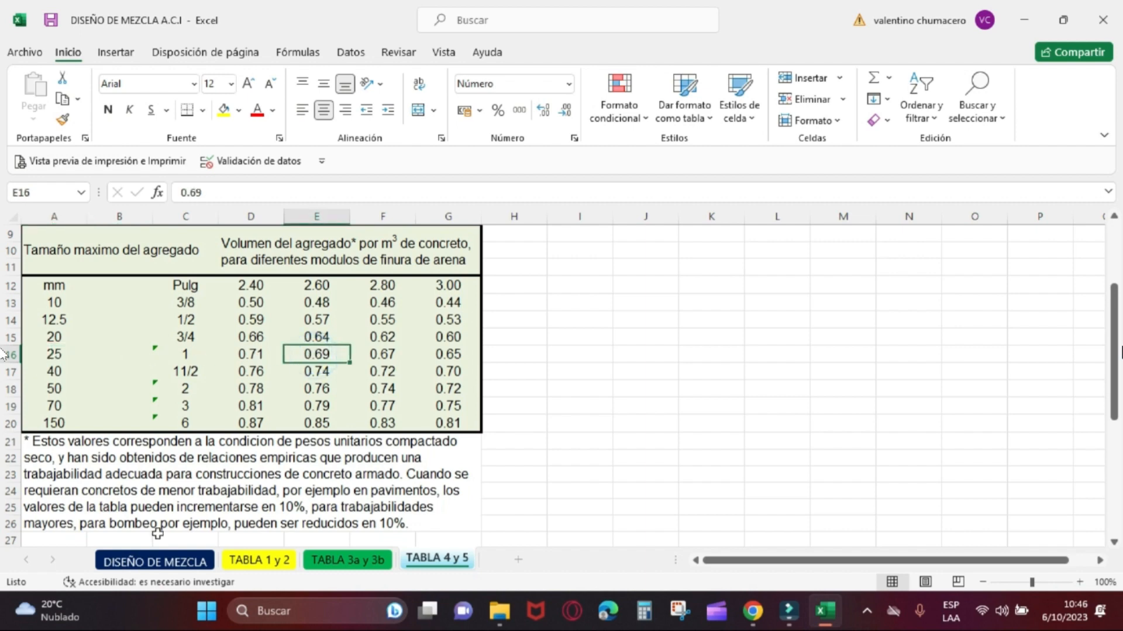
- Return to the mix design sheet and review the input data and the coarse aggregate calculation in section 7
{"action": "left_click", "coordinate": [153, 563]}
{"action": "scroll", "coordinate": [130, 436], "scroll_direction": "up", "scroll_amount": 15}
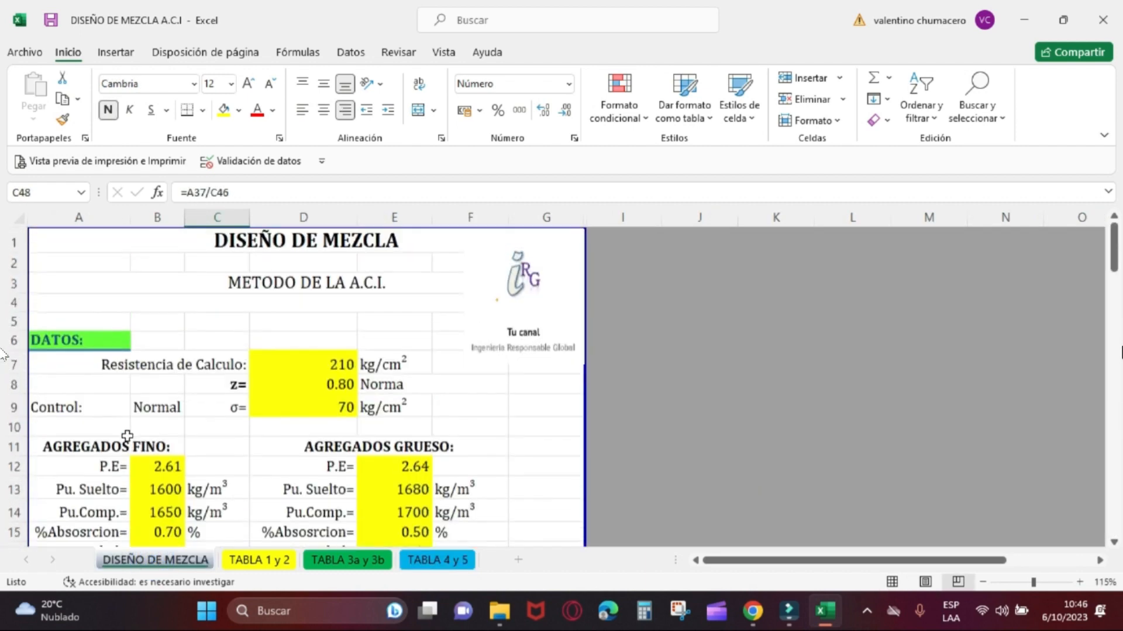
{"action": "scroll", "coordinate": [131, 436], "scroll_direction": "down", "scroll_amount": 6}
{"action": "scroll", "coordinate": [131, 435], "scroll_direction": "up", "scroll_amount": 6}
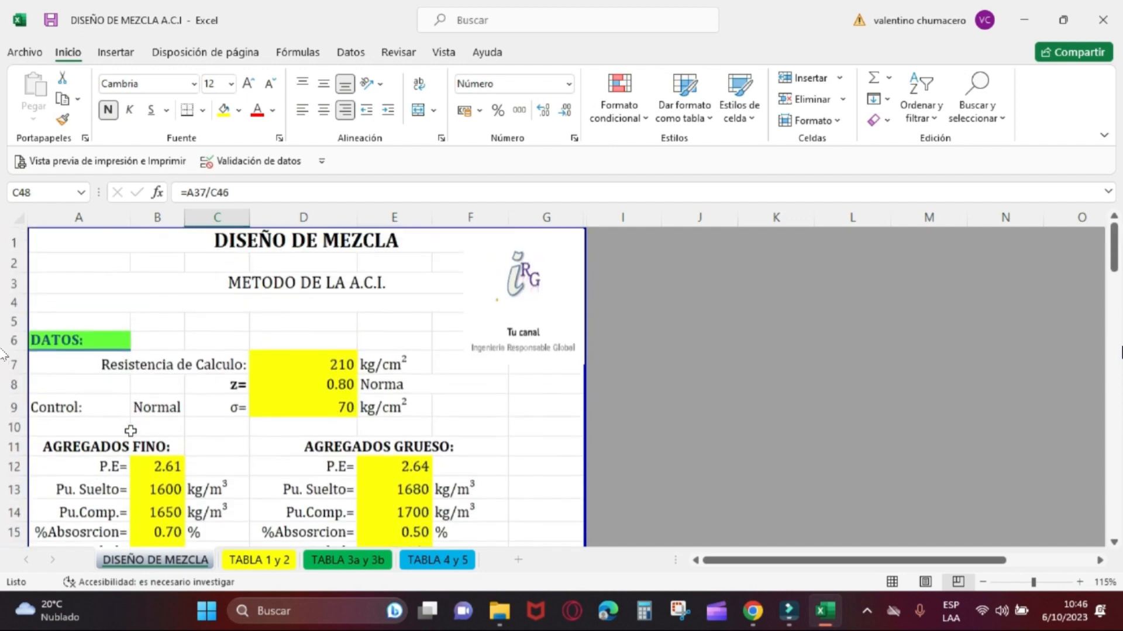
{"action": "left_click", "coordinate": [1115, 545]}
{"action": "left_click", "coordinate": [1115, 545]}
{"action": "left_click", "coordinate": [1115, 545]}
{"action": "left_click", "coordinate": [1114, 544]}
{"action": "double_click", "coordinate": [1099, 533]}
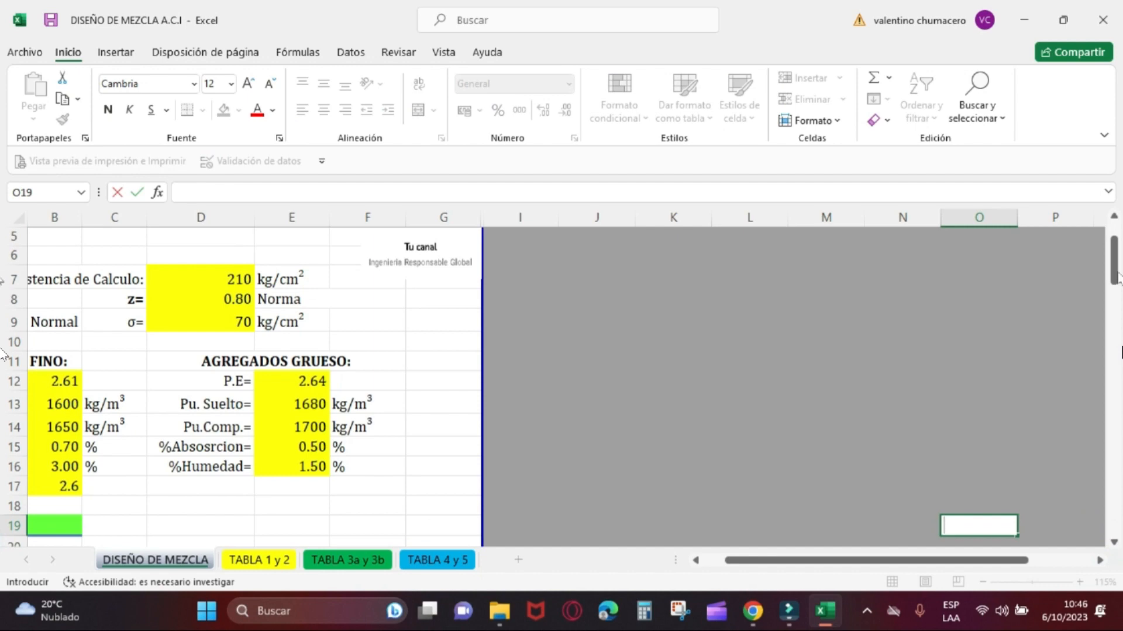
{"action": "scroll", "coordinate": [299, 405], "scroll_direction": "down", "scroll_amount": 17}
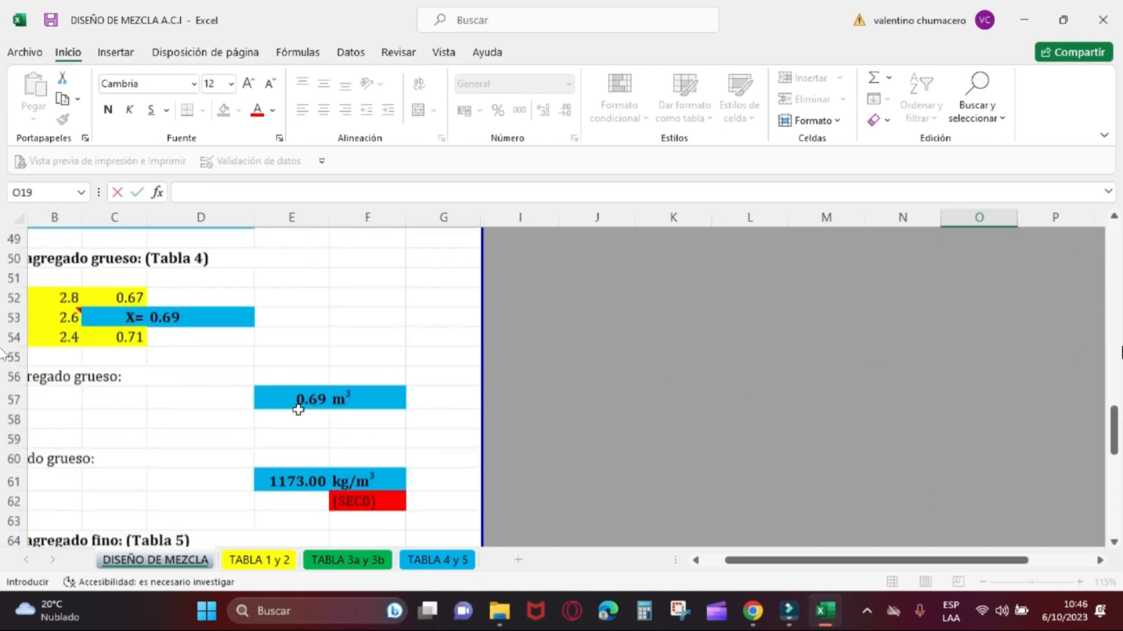
{"action": "scroll", "coordinate": [301, 406], "scroll_direction": "up", "scroll_amount": 6}
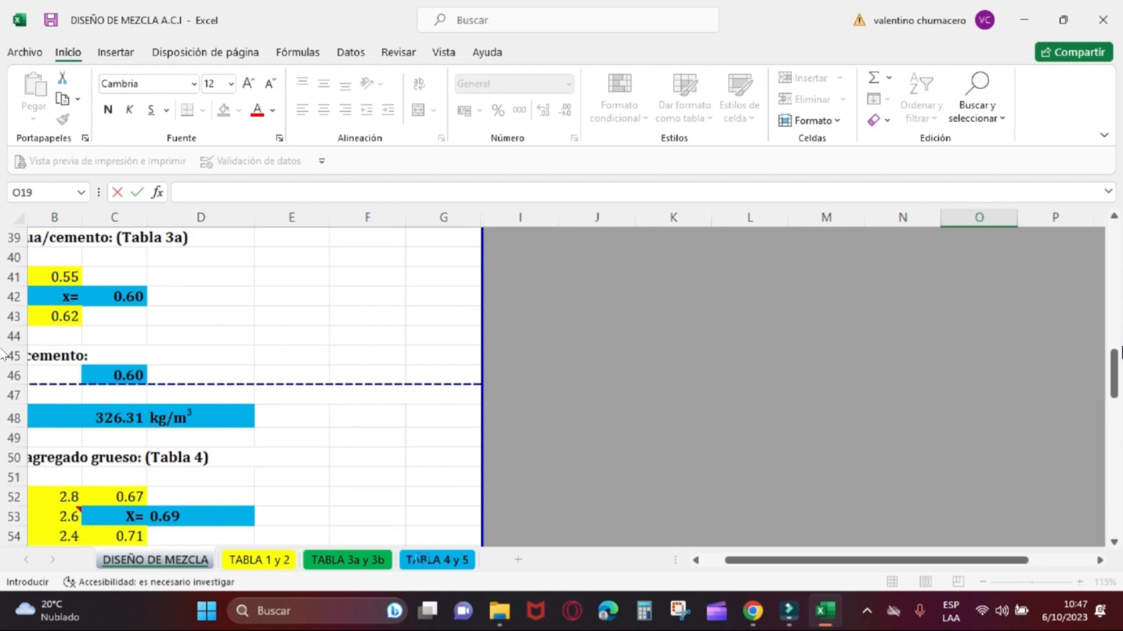
- In Tabla 4, examine the coarse aggregate volumes for 25 mm and 40 mm maximum sizes under fineness moduli 2.60 and 2.80
{"action": "left_click", "coordinate": [425, 560]}
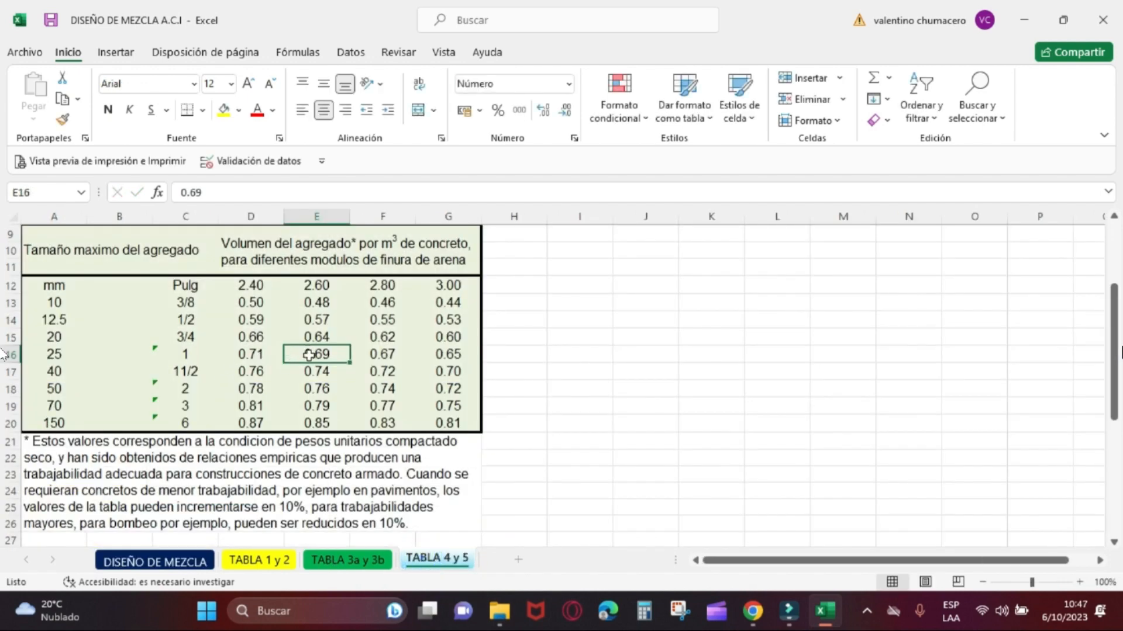
{"action": "left_click", "coordinate": [305, 377]}
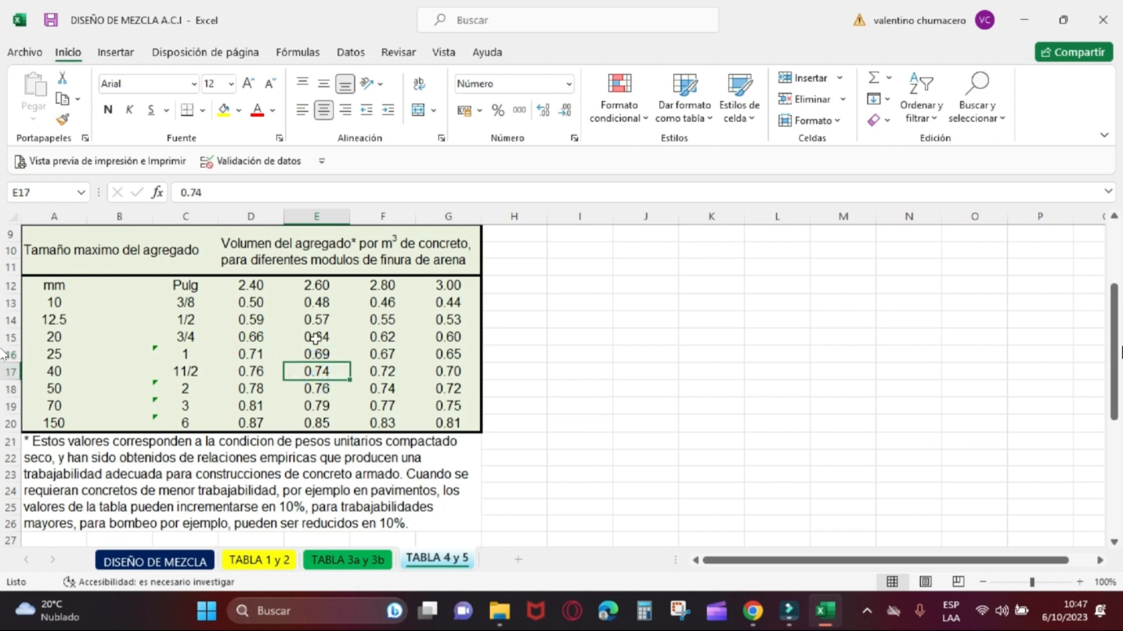
{"action": "left_click", "coordinate": [374, 372]}
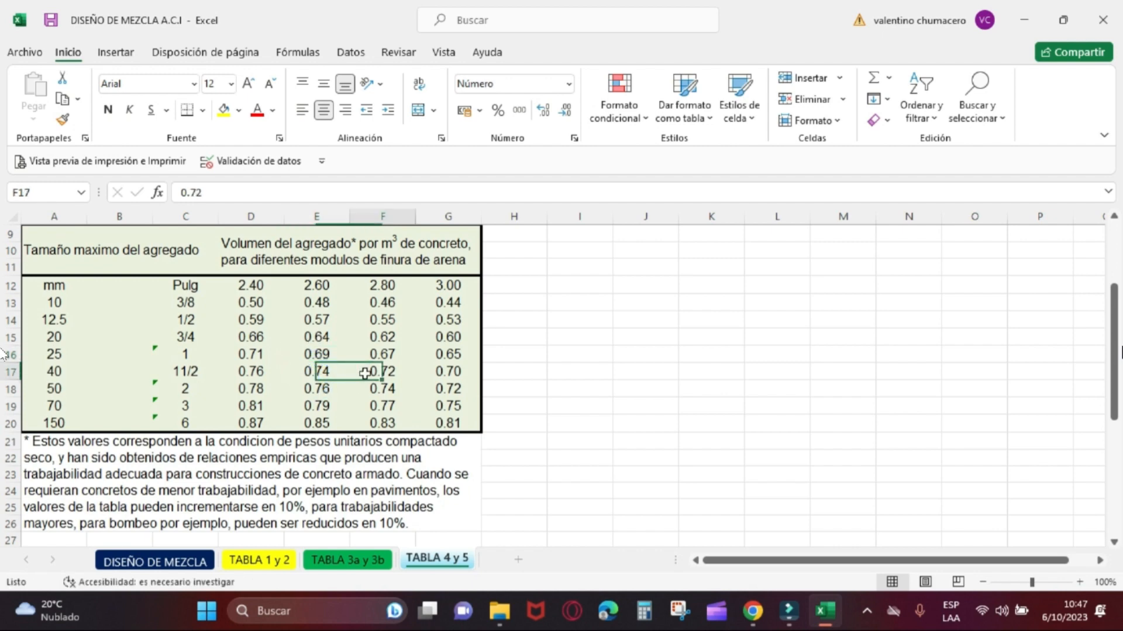
{"action": "left_click", "coordinate": [304, 356]}
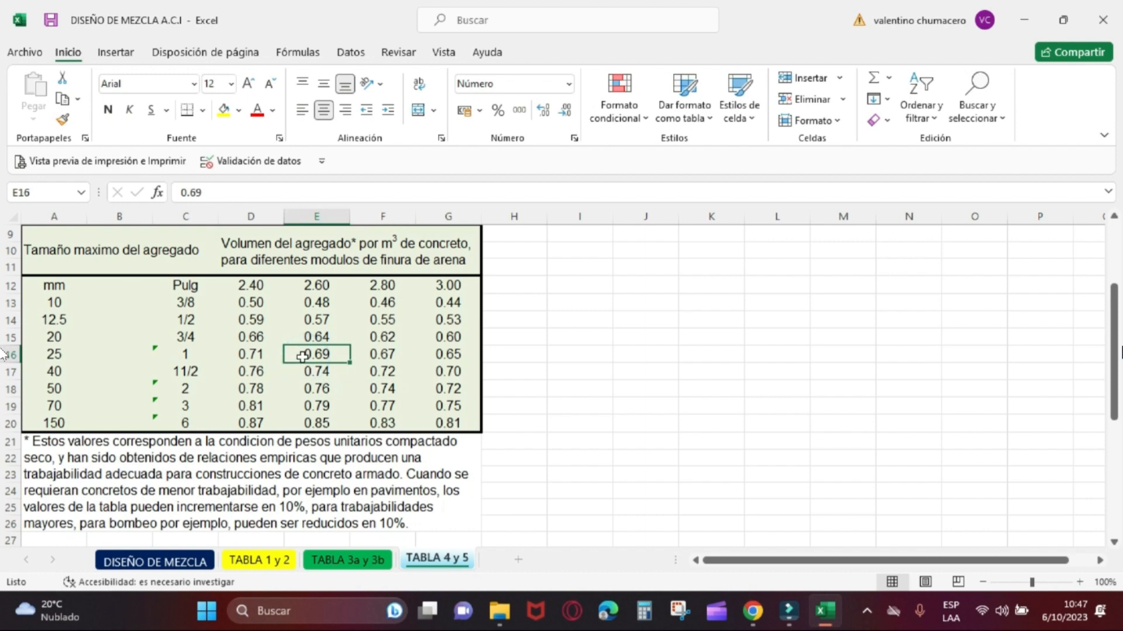
{"action": "left_click", "coordinate": [316, 285]}
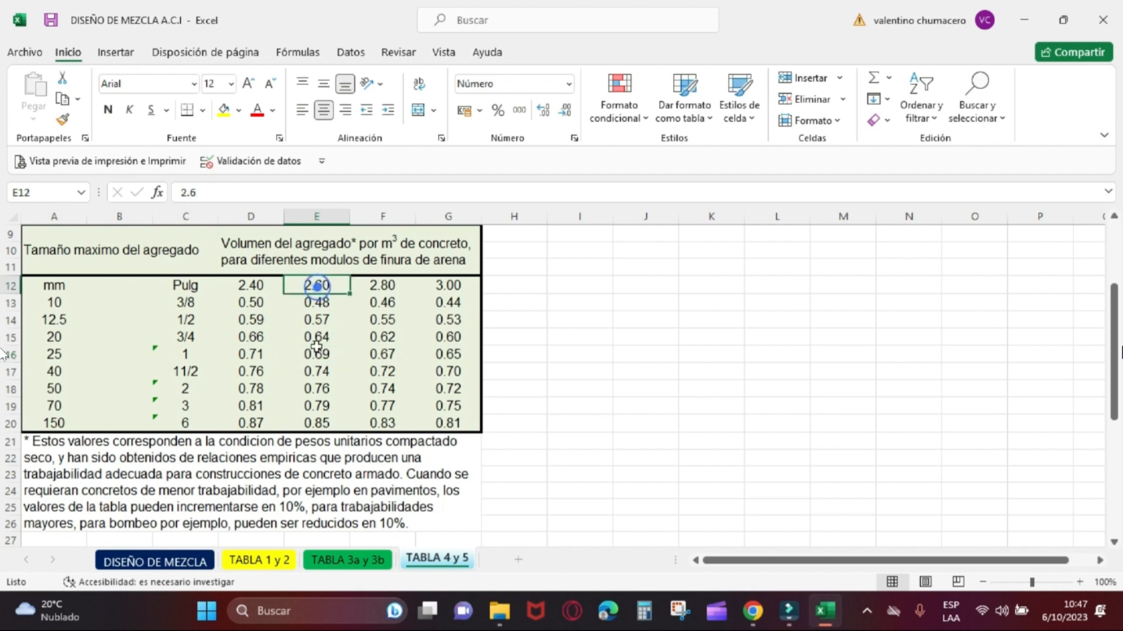
{"action": "left_click", "coordinate": [314, 355]}
{"action": "key", "text": "Up"}
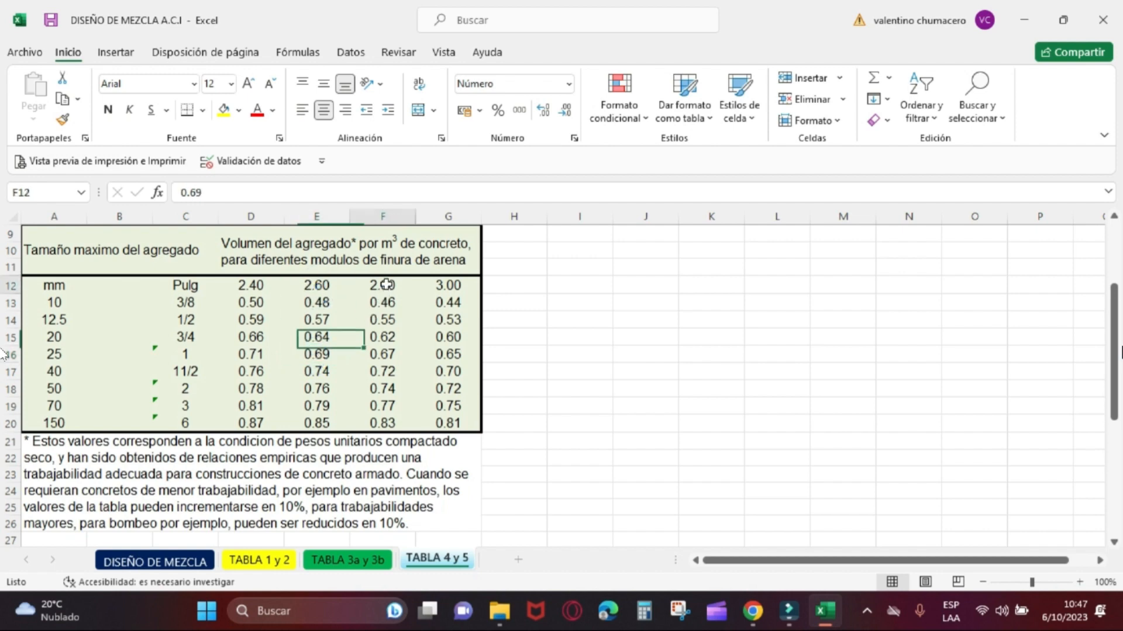
{"action": "left_click", "coordinate": [383, 286]}
{"action": "left_click", "coordinate": [313, 355]}
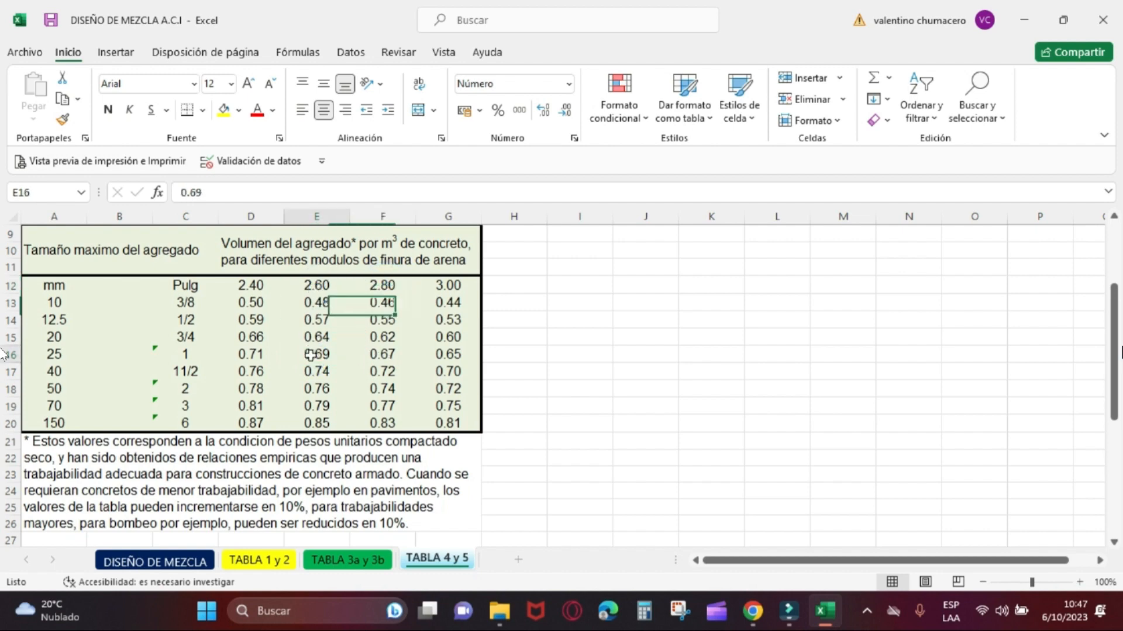
- In section 7 of the mix design, check the fineness moduli and volumes in B52:C54 and inspect the interpolation formula in D53
{"action": "left_click", "coordinate": [175, 561]}
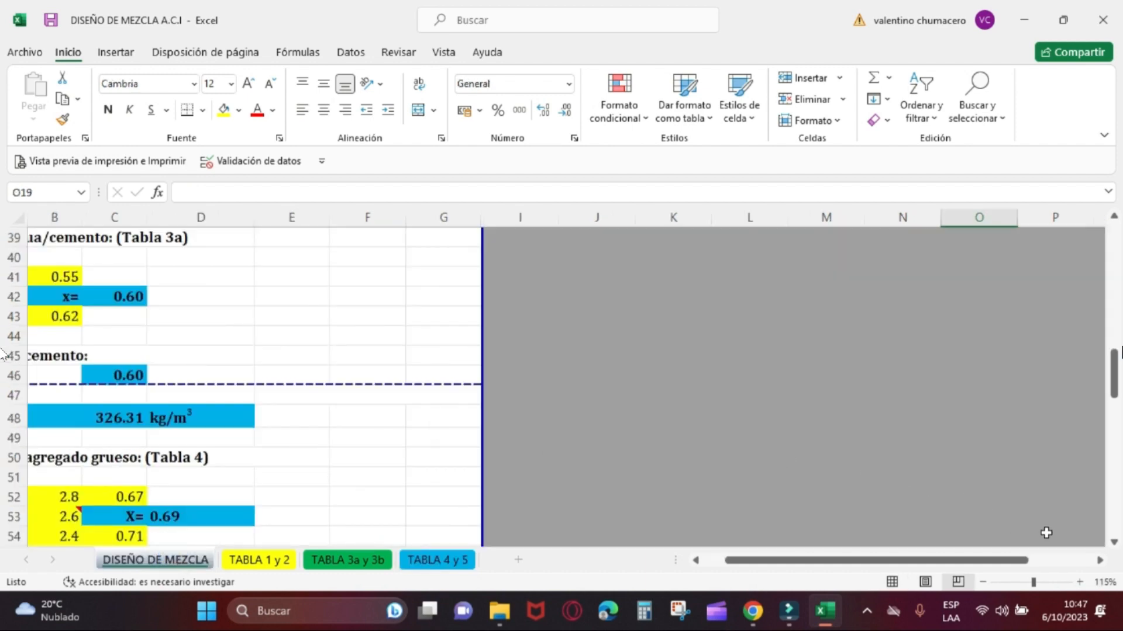
{"action": "scroll", "coordinate": [1114, 546], "scroll_direction": "down", "scroll_amount": 1}
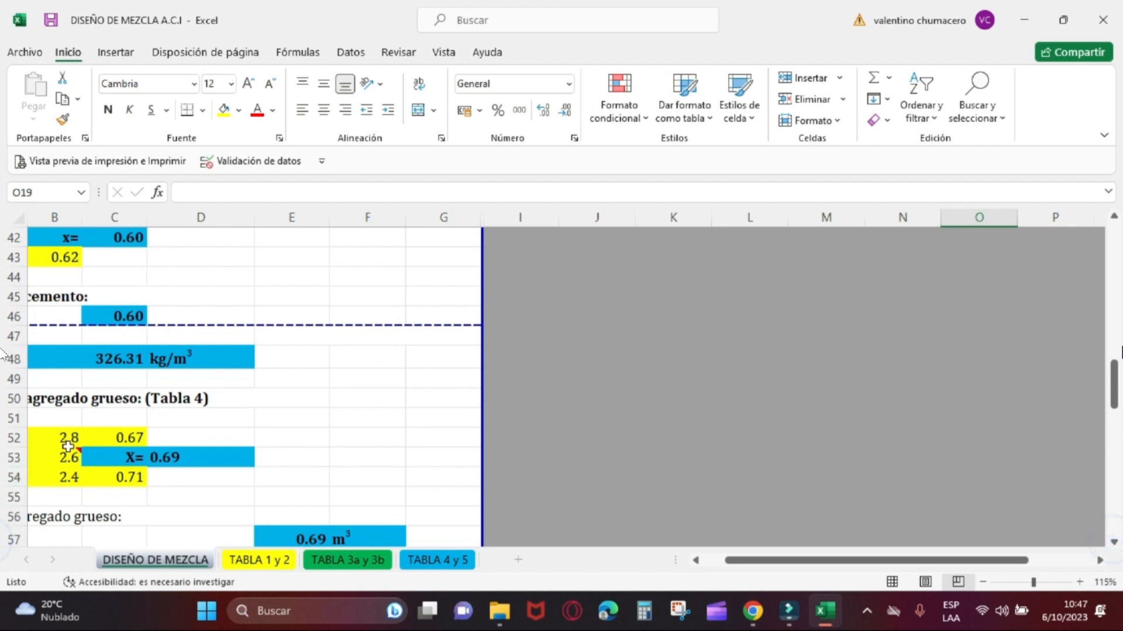
{"action": "left_click", "coordinate": [61, 438]}
{"action": "left_click", "coordinate": [61, 479]}
{"action": "left_click", "coordinate": [122, 478]}
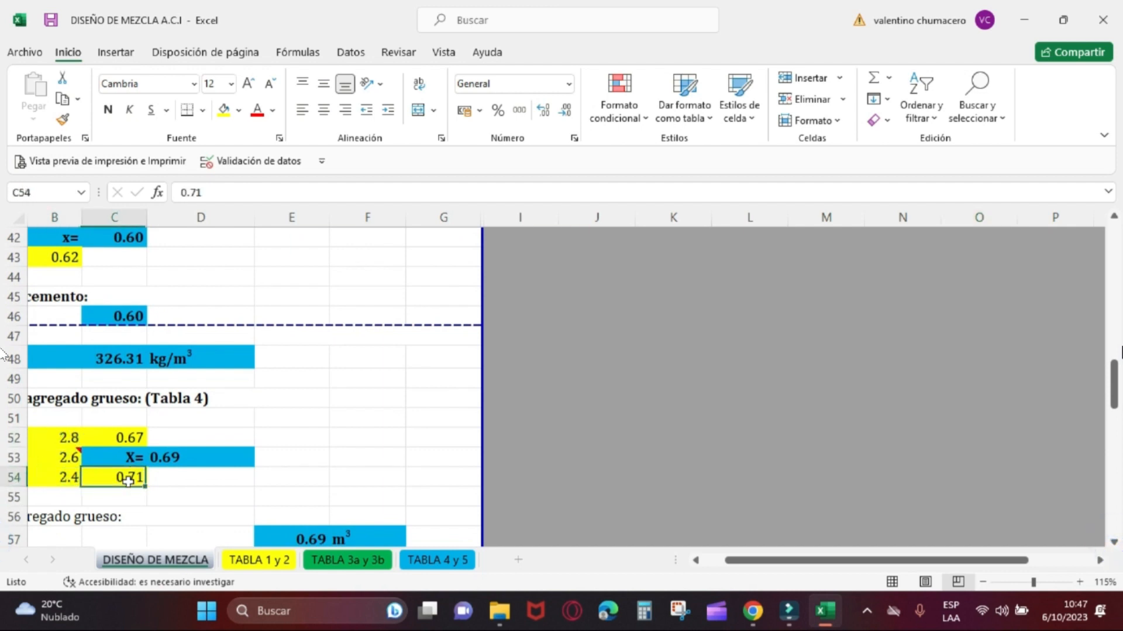
{"action": "left_click", "coordinate": [116, 437]}
{"action": "left_click", "coordinate": [120, 477]}
{"action": "left_click", "coordinate": [159, 457]}
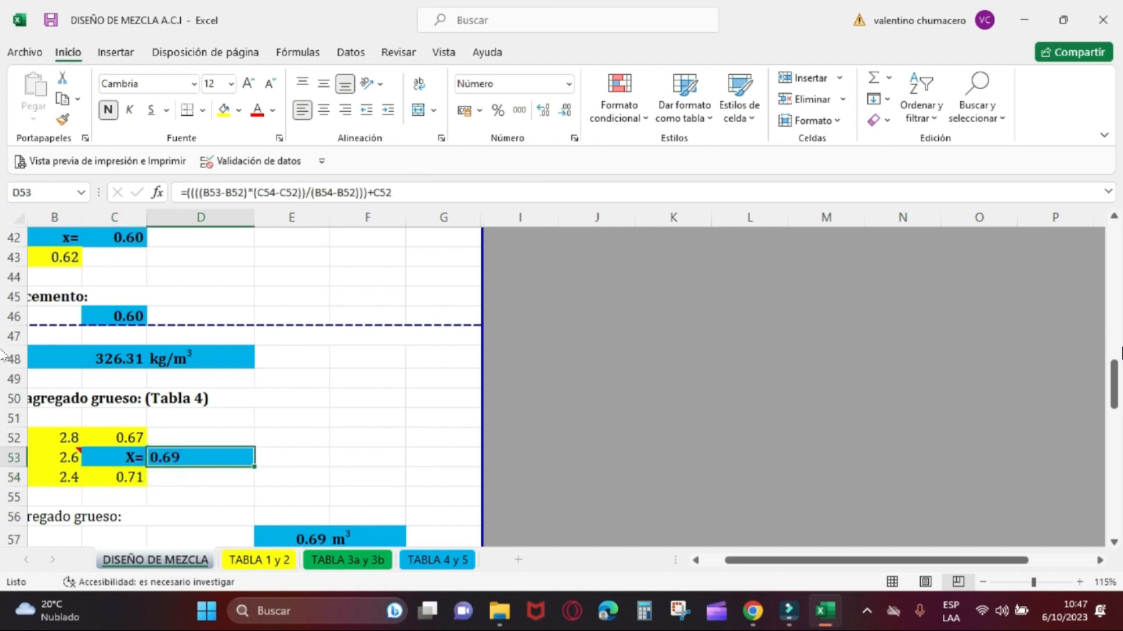
{"action": "left_click", "coordinate": [427, 192]}
{"action": "left_click", "coordinate": [124, 480]}
{"action": "left_click", "coordinate": [124, 480]}
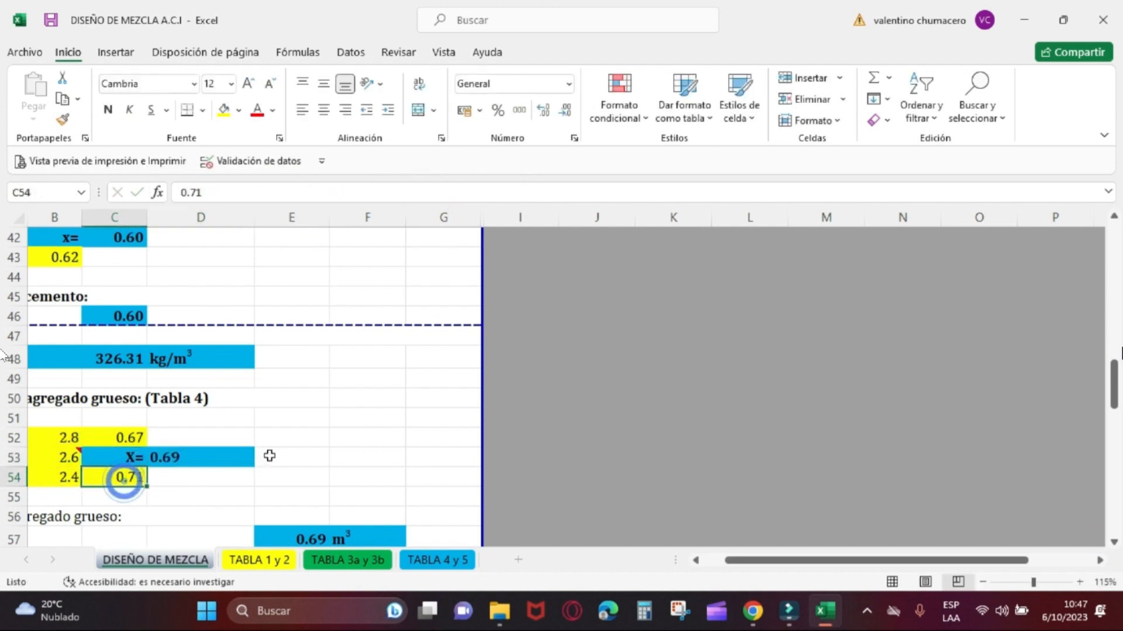
{"action": "left_click", "coordinate": [348, 455]}
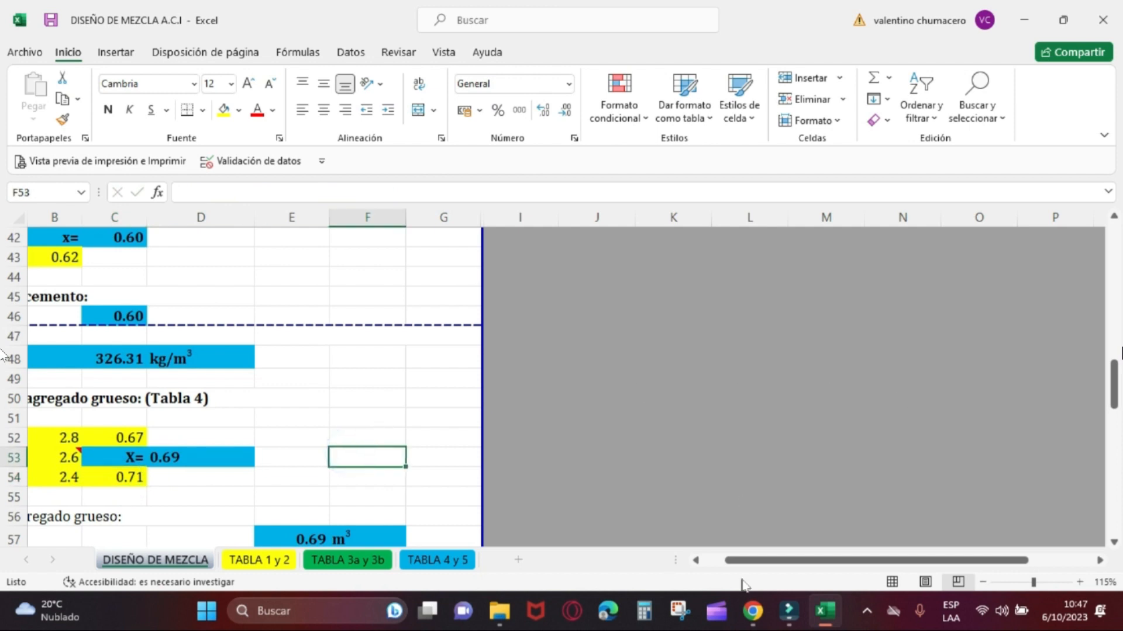
- Review the coarse aggregate volume section, and look up the 25 mm volumes for fineness moduli 2.60 and 2.80 in Tabla 4
{"action": "left_click_drag", "start_coordinate": [752, 566], "coordinate": [731, 566]}
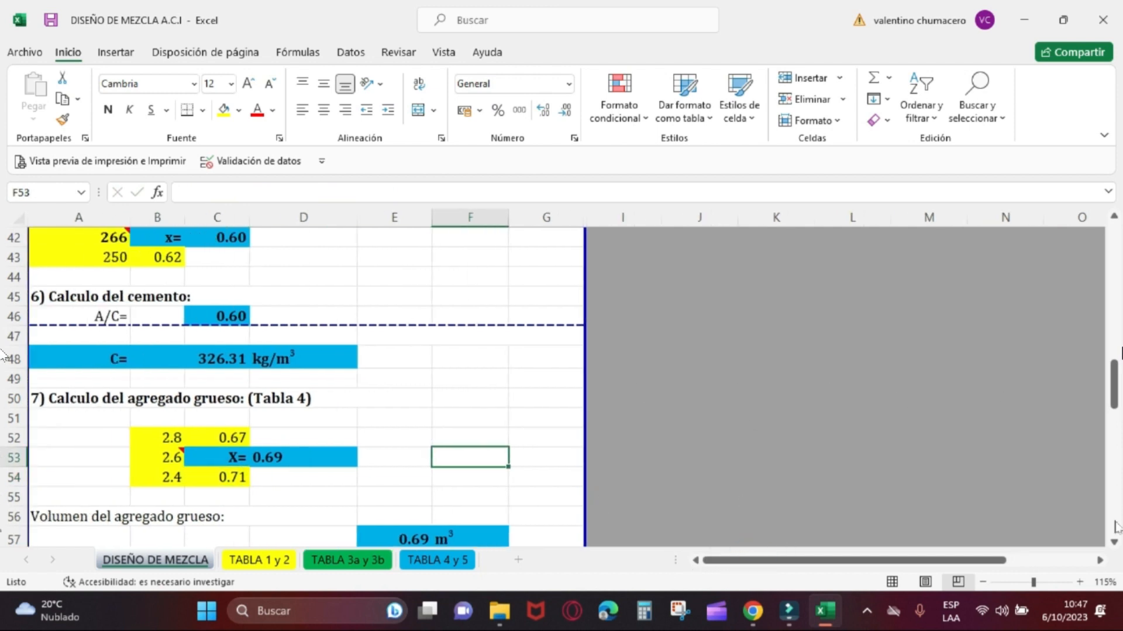
{"action": "scroll", "coordinate": [1115, 546], "scroll_direction": "down", "scroll_amount": 2}
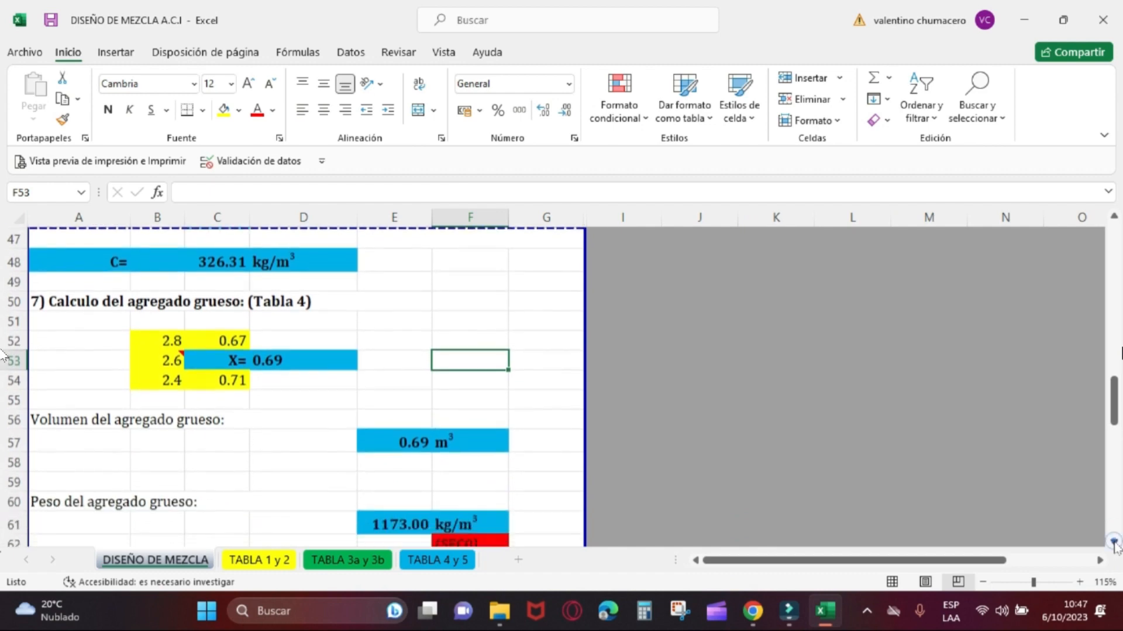
{"action": "left_click", "coordinate": [1113, 543]}
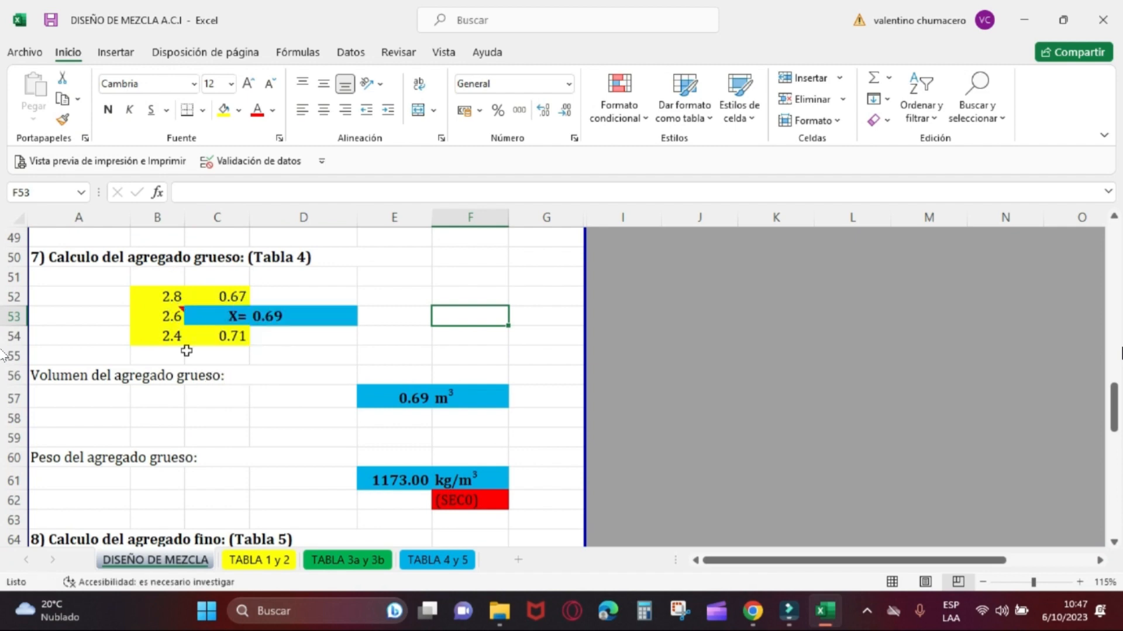
{"action": "left_click", "coordinate": [438, 560]}
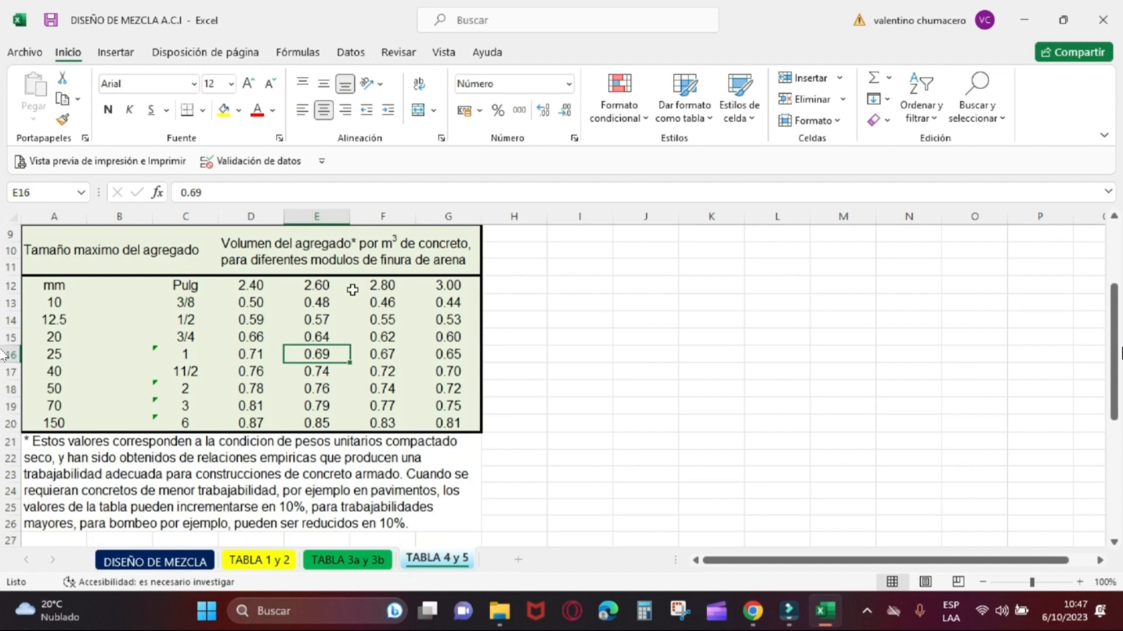
{"action": "left_click", "coordinate": [315, 287]}
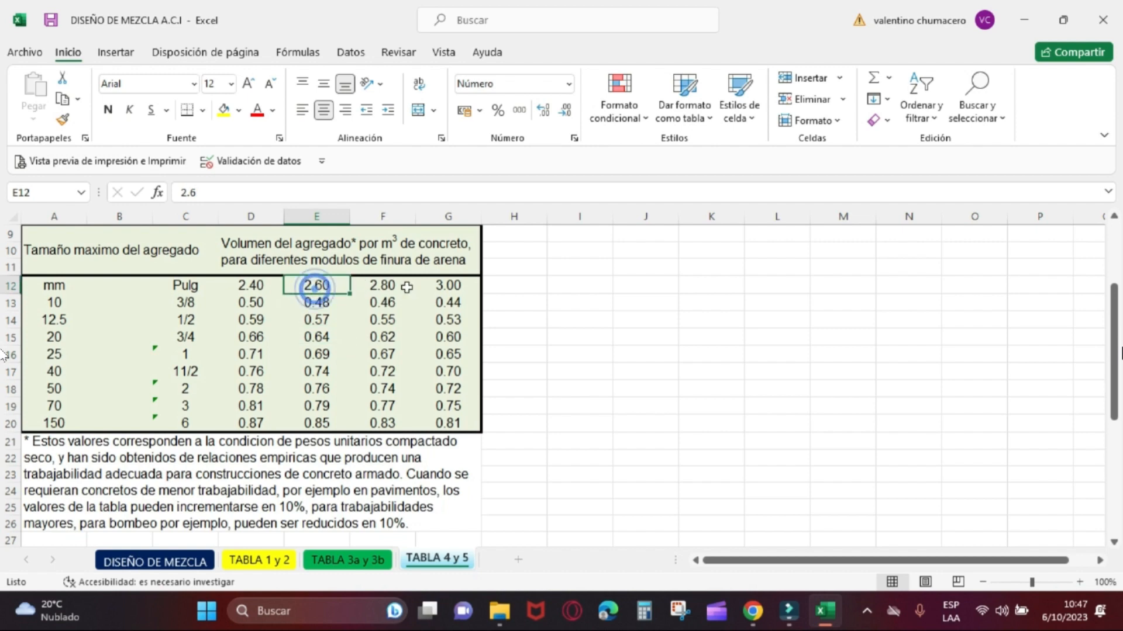
{"action": "left_click", "coordinate": [392, 286]}
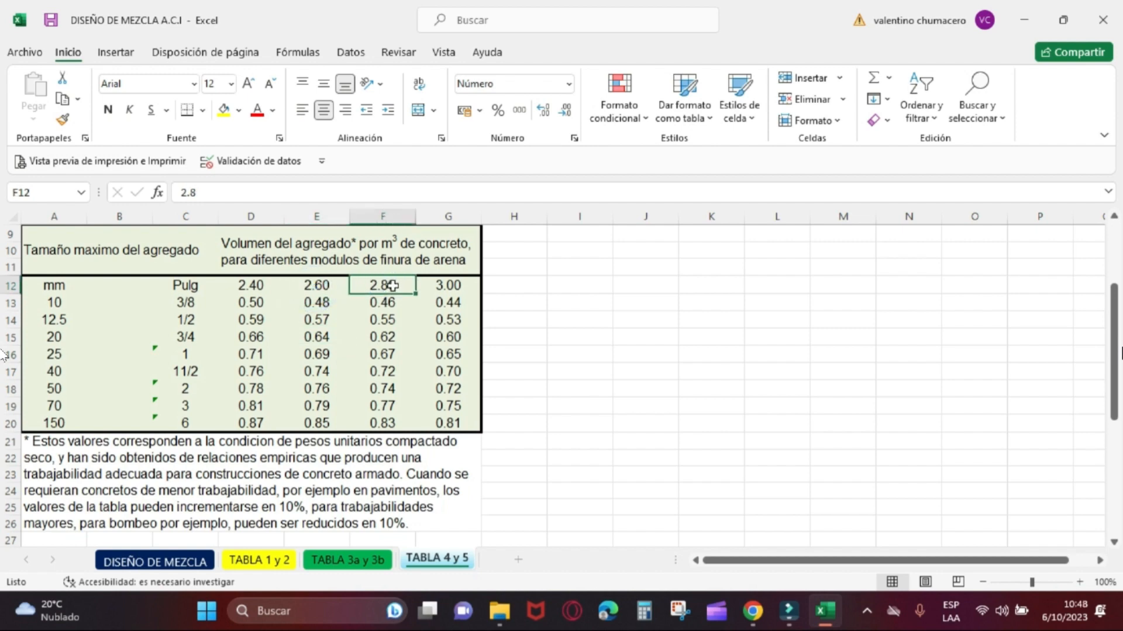
{"action": "left_click", "coordinate": [304, 359]}
{"action": "left_click", "coordinate": [386, 355]}
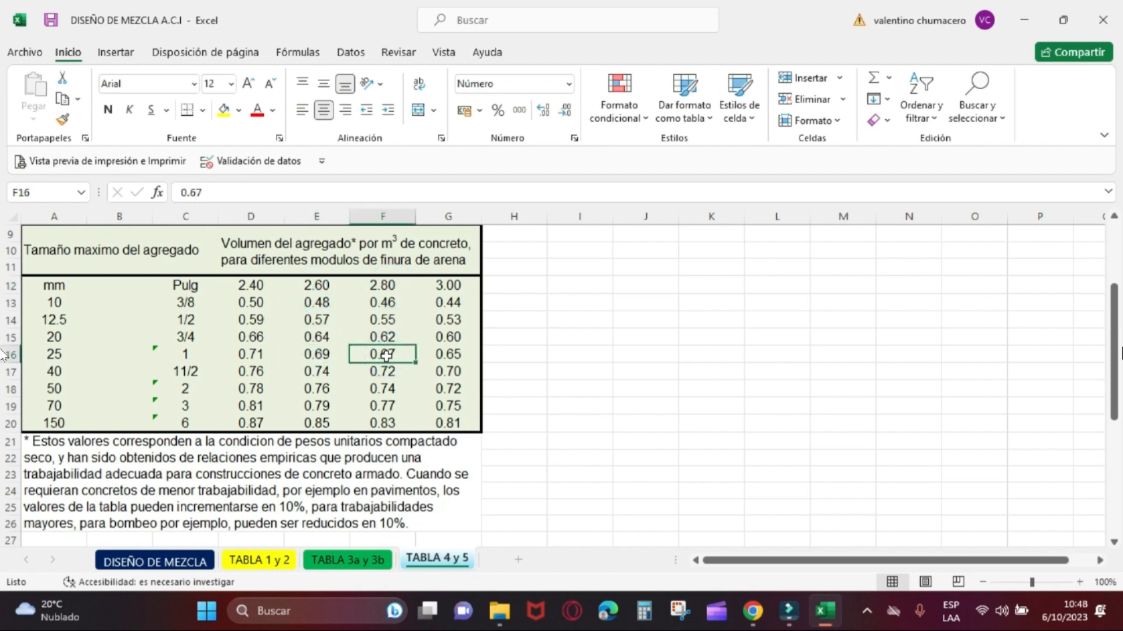
- In the mix design, inspect the coarse aggregate volume formula in E57 and the weight formula in E61
{"action": "left_click", "coordinate": [155, 561]}
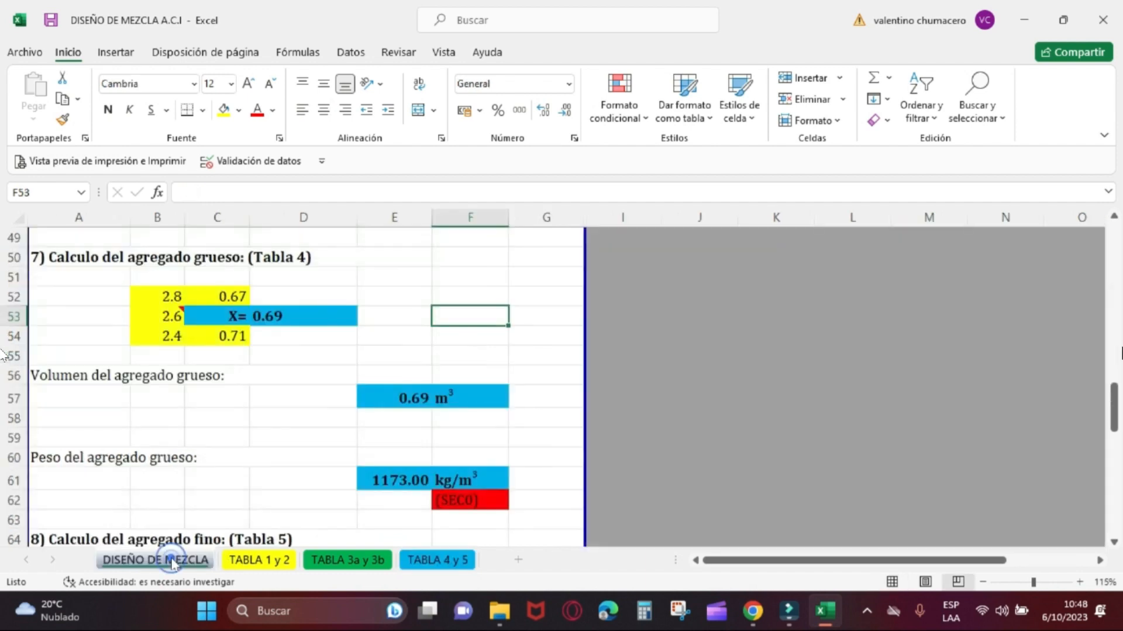
{"action": "left_click", "coordinate": [407, 406]}
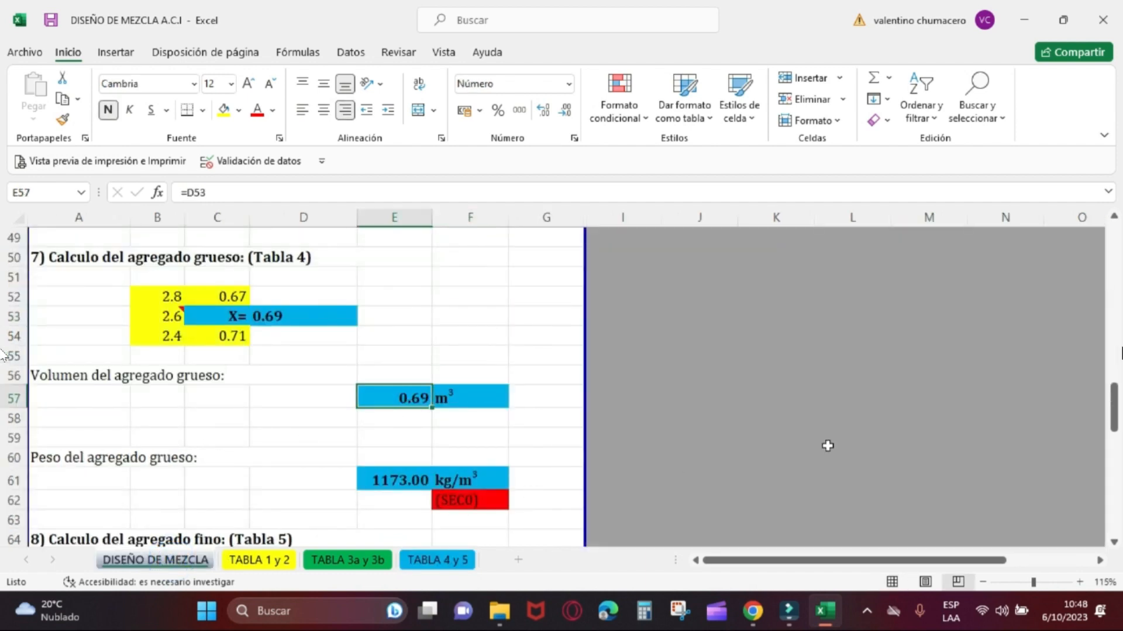
{"action": "left_click_drag", "start_coordinate": [1115, 434], "coordinate": [1114, 442]}
{"action": "left_click", "coordinate": [392, 403]}
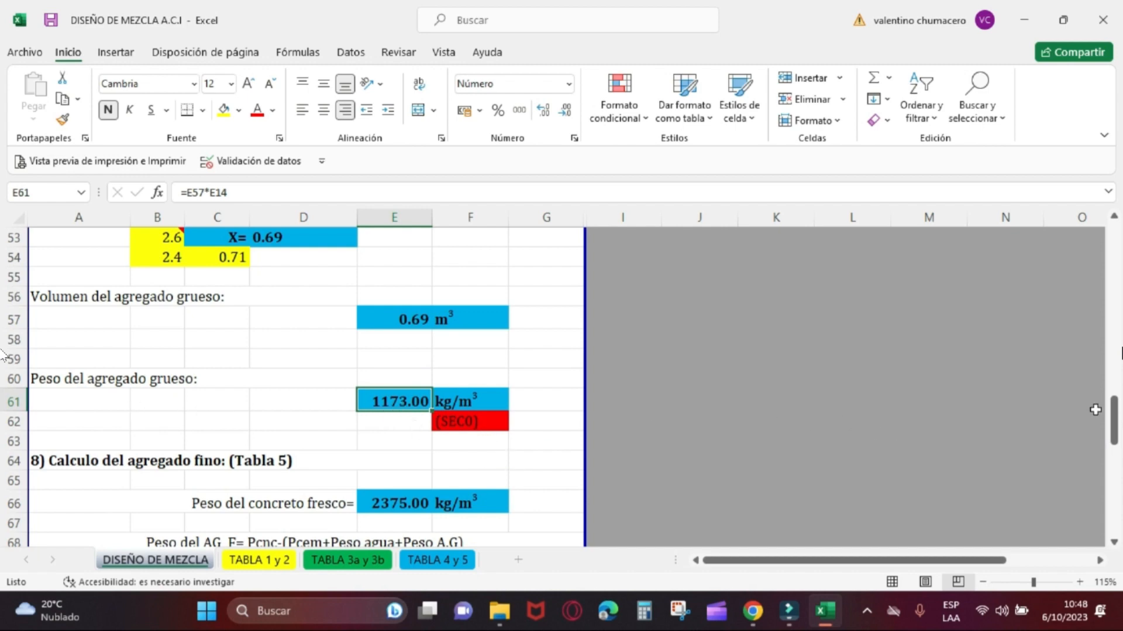
- From section 8, look up the fresh concrete weight without entrained air for 25 mm aggregate in Tabla 5, and compare it with E66
{"action": "left_click_drag", "start_coordinate": [1111, 419], "coordinate": [1111, 449]}
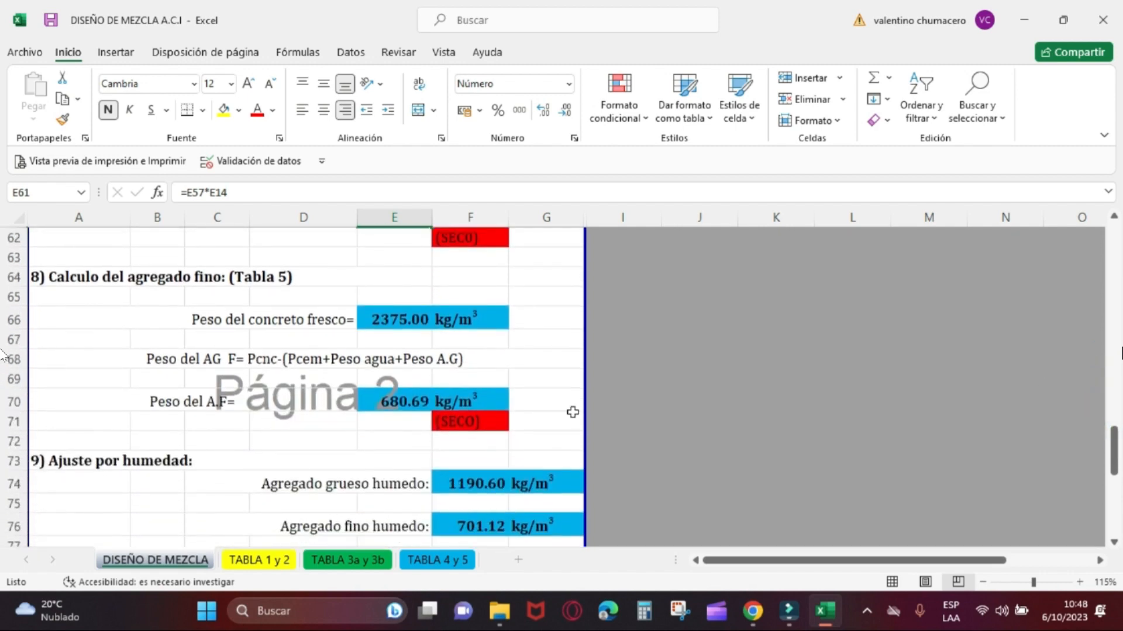
{"action": "left_click", "coordinate": [437, 560]}
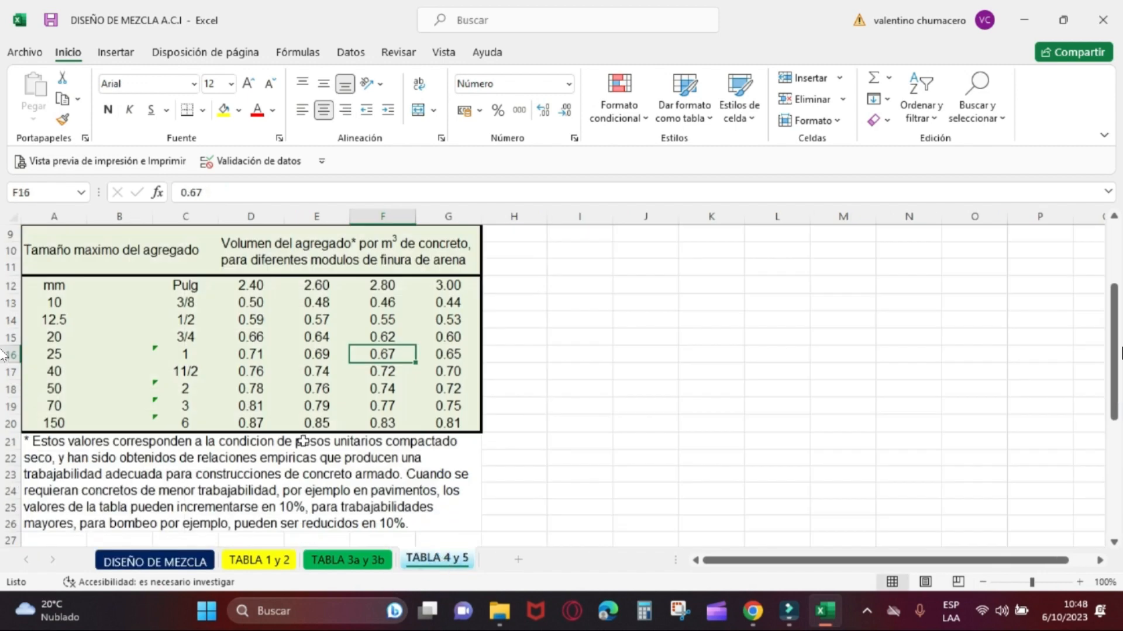
{"action": "scroll", "coordinate": [127, 404], "scroll_direction": "down", "scroll_amount": 7}
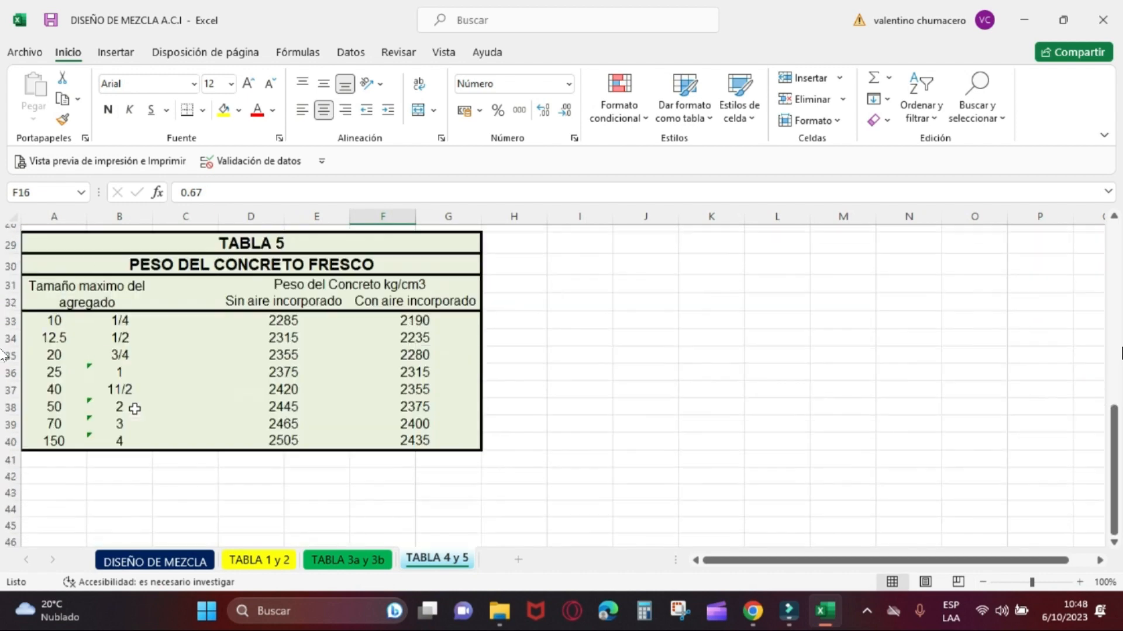
{"action": "scroll", "coordinate": [117, 398], "scroll_direction": "up", "scroll_amount": 1}
{"action": "left_click", "coordinate": [54, 416]}
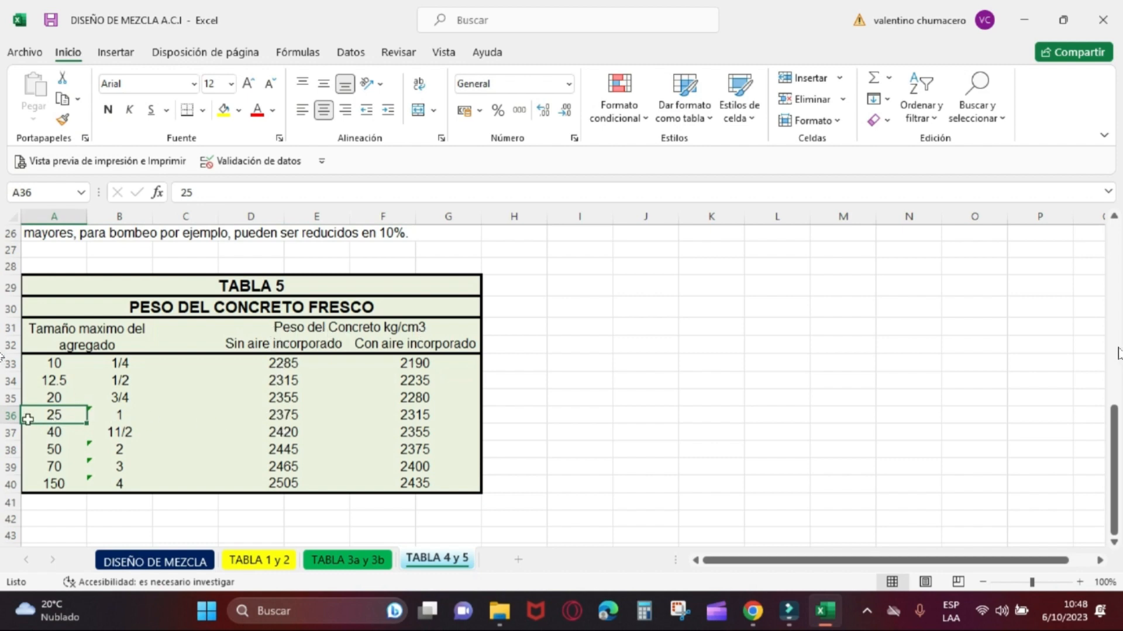
{"action": "left_click", "coordinate": [281, 414]}
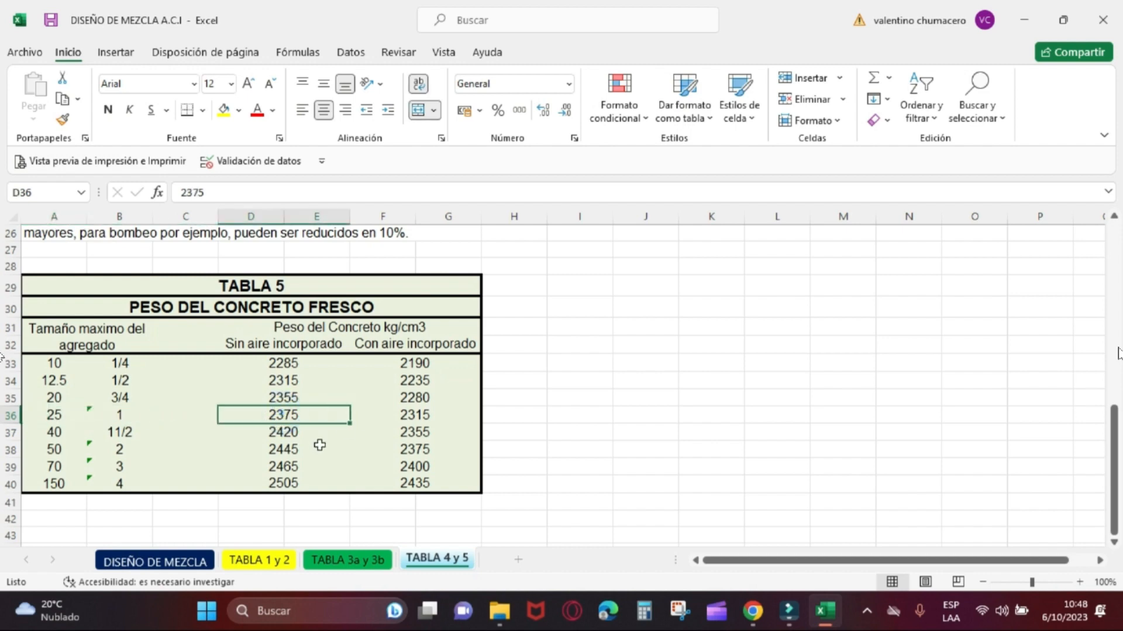
{"action": "left_click", "coordinate": [155, 561]}
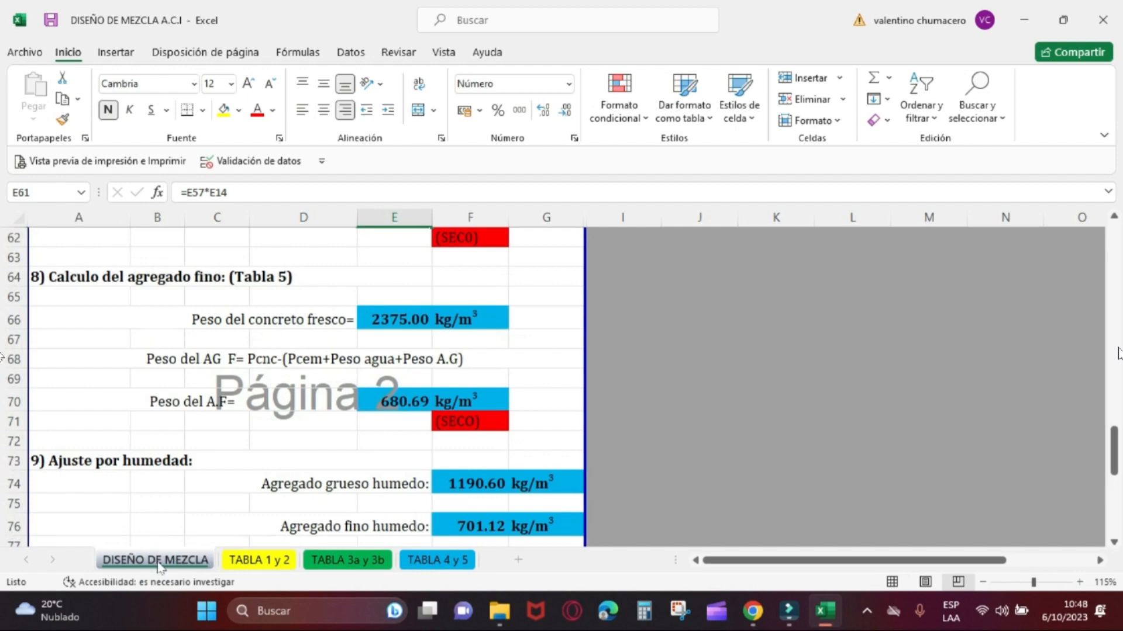
{"action": "left_click", "coordinate": [359, 315]}
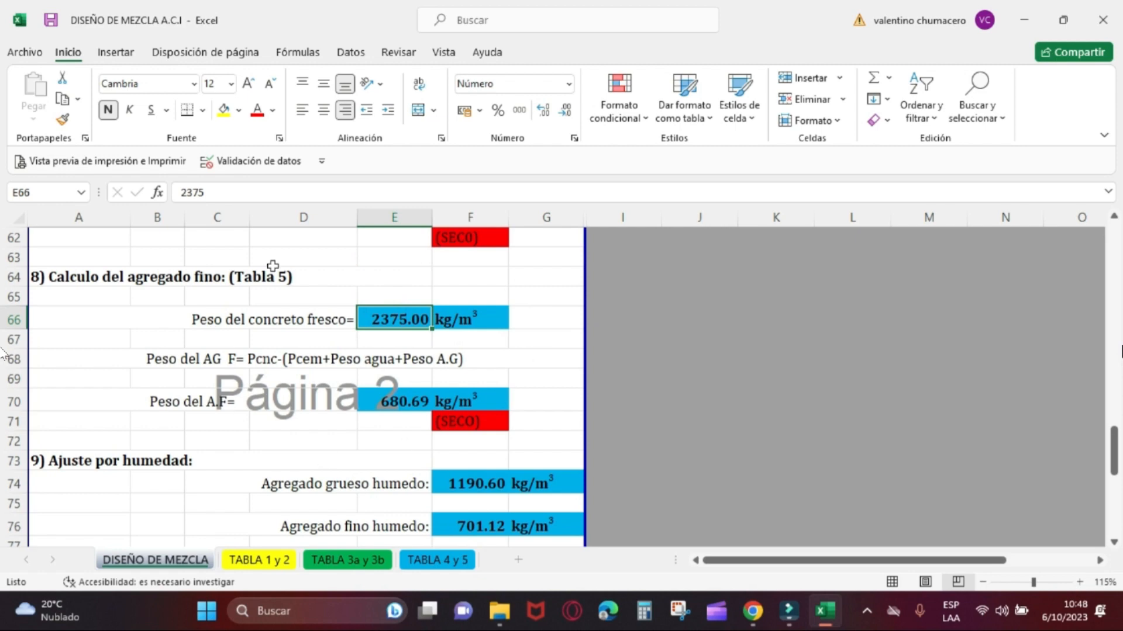
- In section 8, review the fine aggregate weight equation in row 68 and the fine aggregate weight line in row 70
{"action": "left_click", "coordinate": [208, 360]}
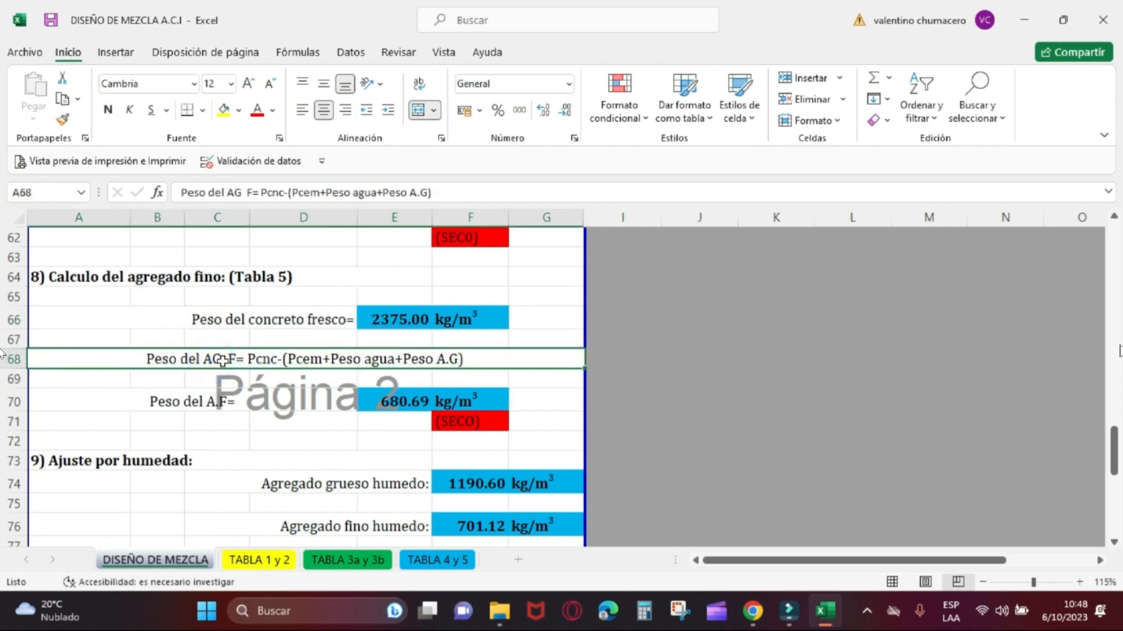
{"action": "left_click", "coordinate": [186, 404]}
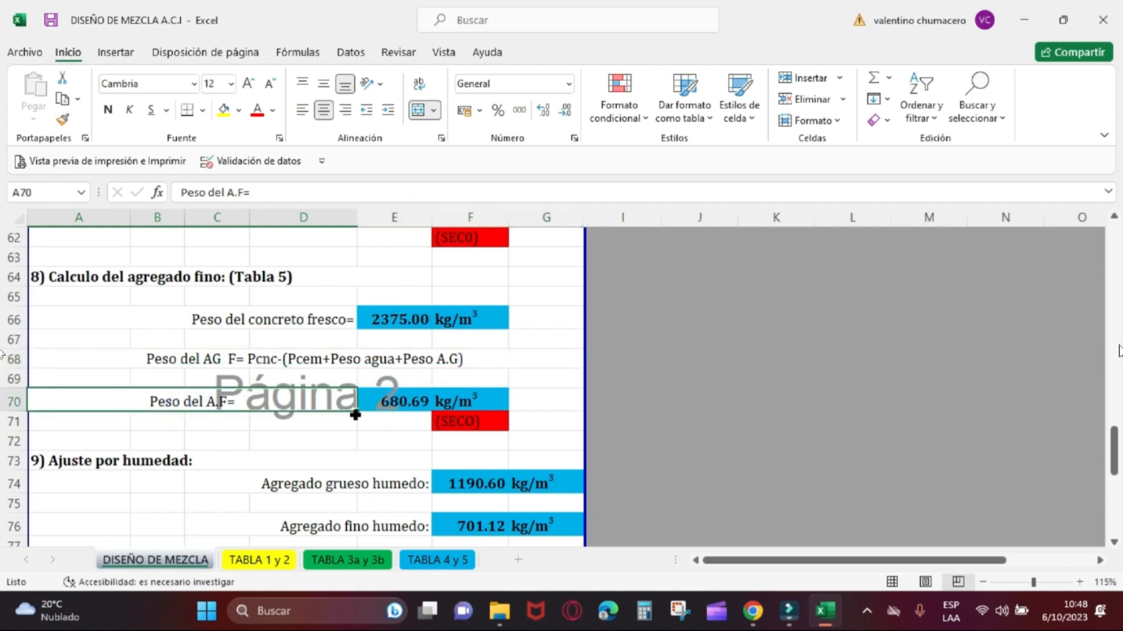
{"action": "scroll", "coordinate": [1116, 545], "scroll_direction": "down", "scroll_amount": 2}
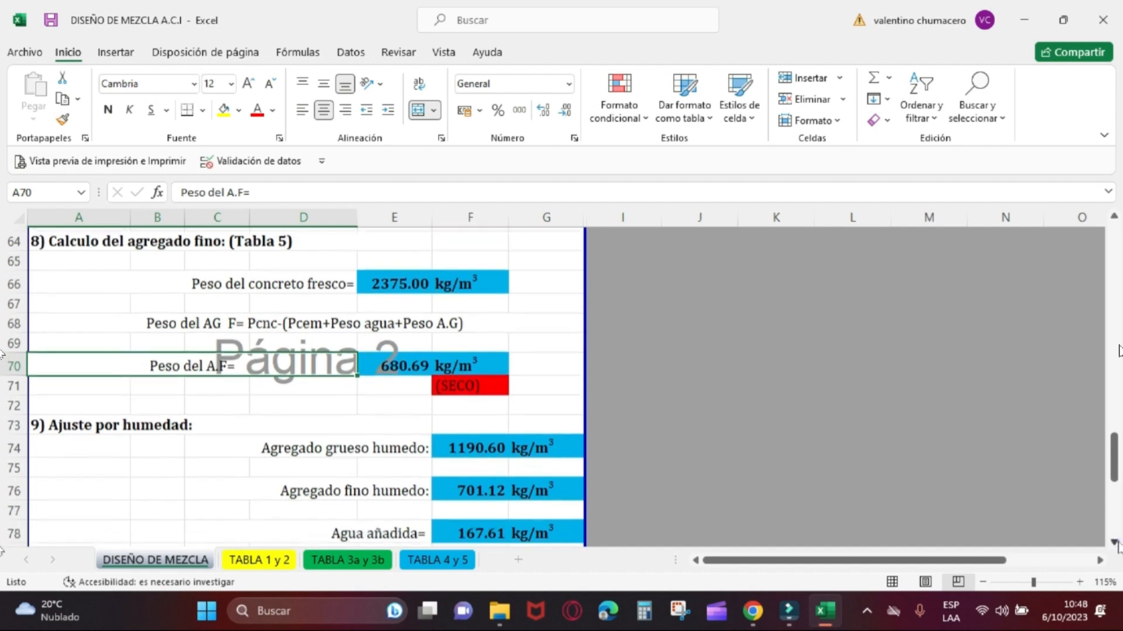
- Check the moisture percentages of the fine aggregate in B16 and the coarse aggregate in E16
{"action": "left_click_drag", "start_coordinate": [1114, 451], "coordinate": [1063, 256]}
{"action": "left_click", "coordinate": [170, 361]}
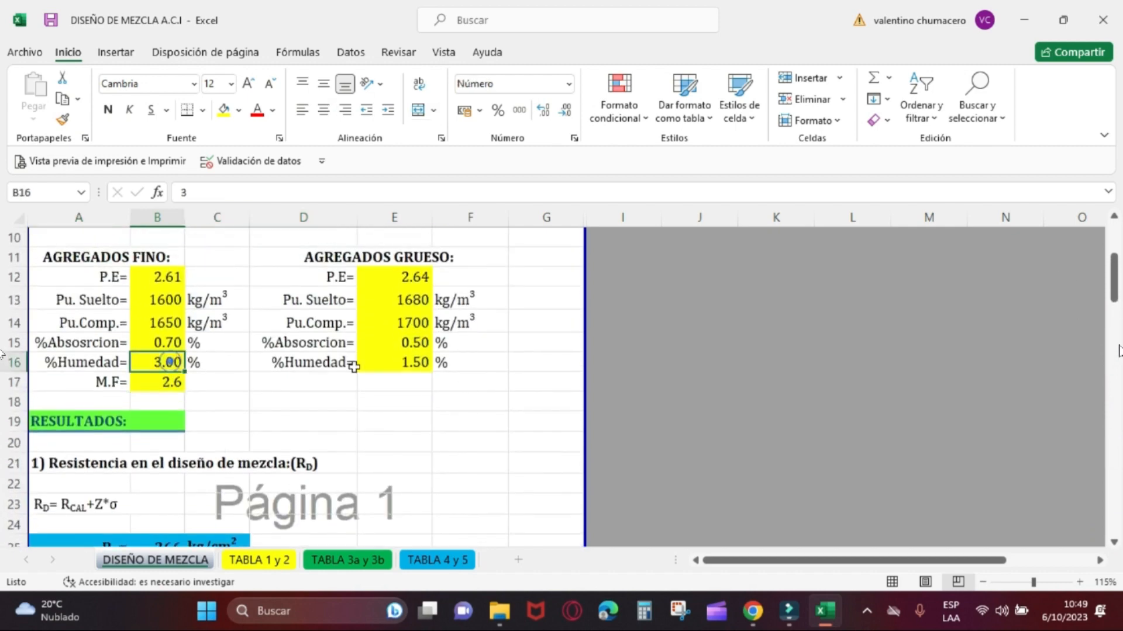
{"action": "left_click", "coordinate": [389, 363]}
{"action": "left_click_drag", "start_coordinate": [1115, 292], "coordinate": [1118, 425]}
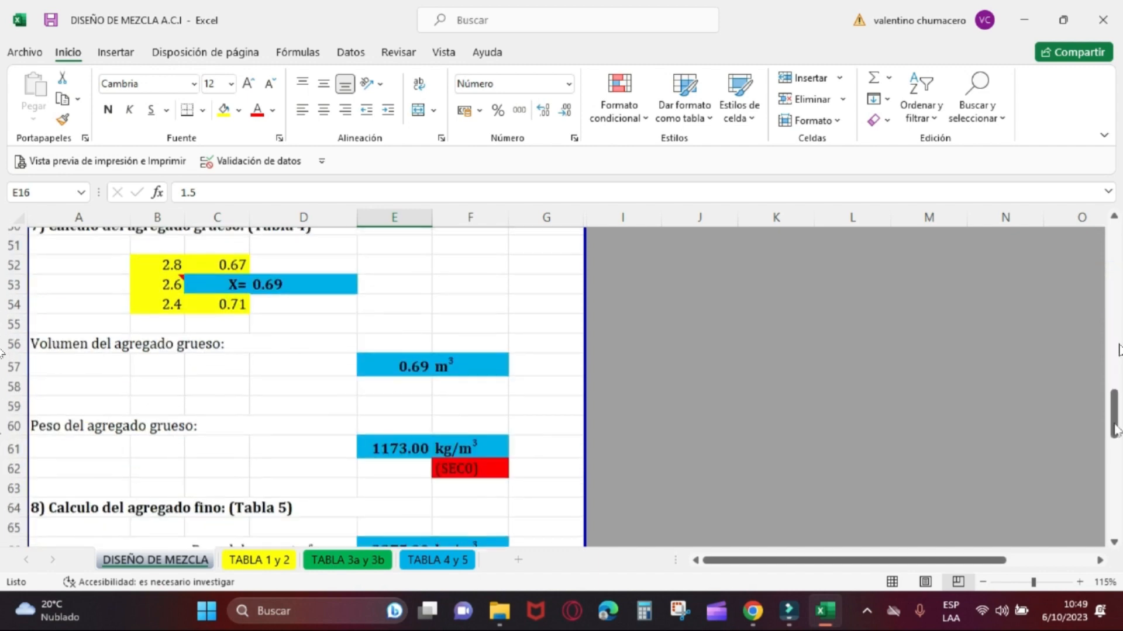
- In section 9, inspect the formulas for wet coarse aggregate in F74, wet fine aggregate in F76 and added water in F78
{"action": "scroll", "coordinate": [556, 418], "scroll_direction": "down", "scroll_amount": 6}
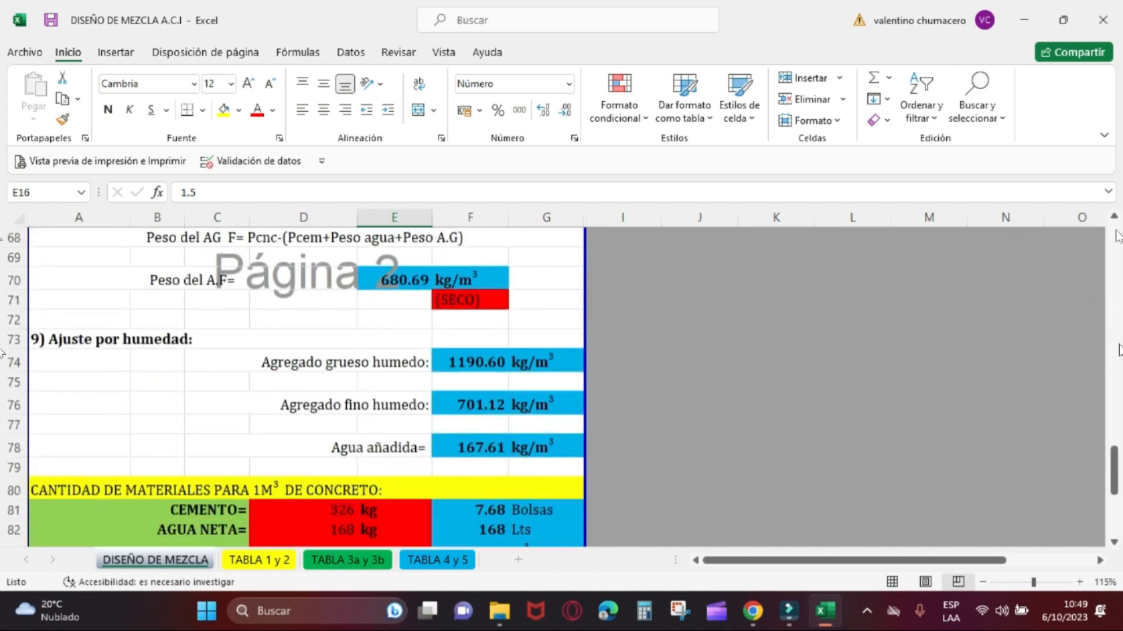
{"action": "left_click", "coordinate": [1114, 216]}
{"action": "left_click", "coordinate": [1114, 216]}
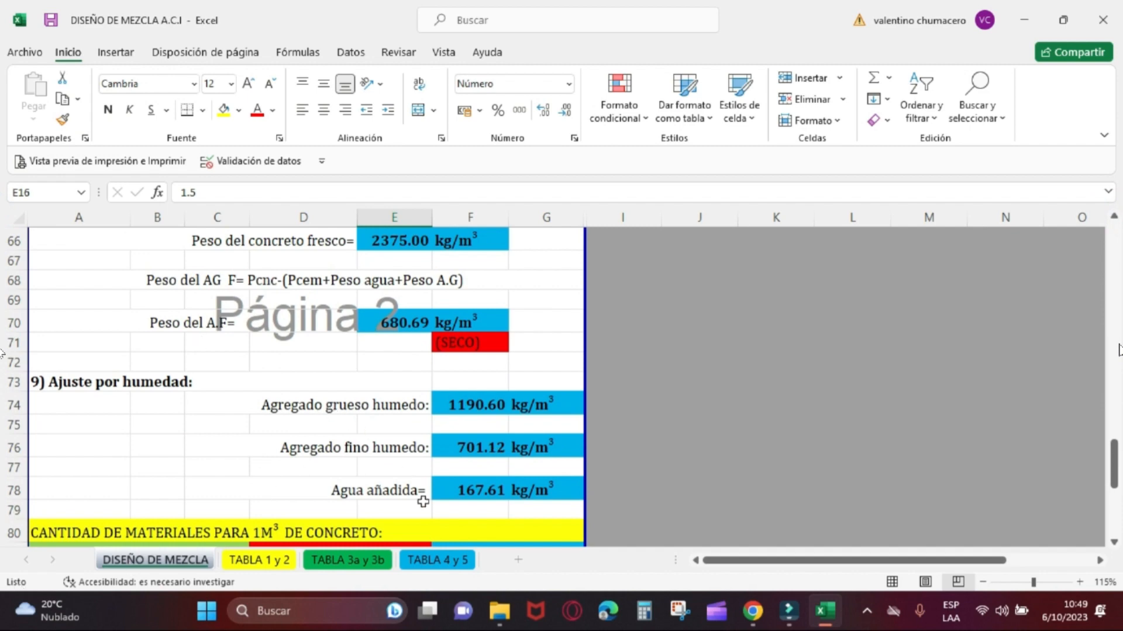
{"action": "left_click", "coordinate": [486, 405]}
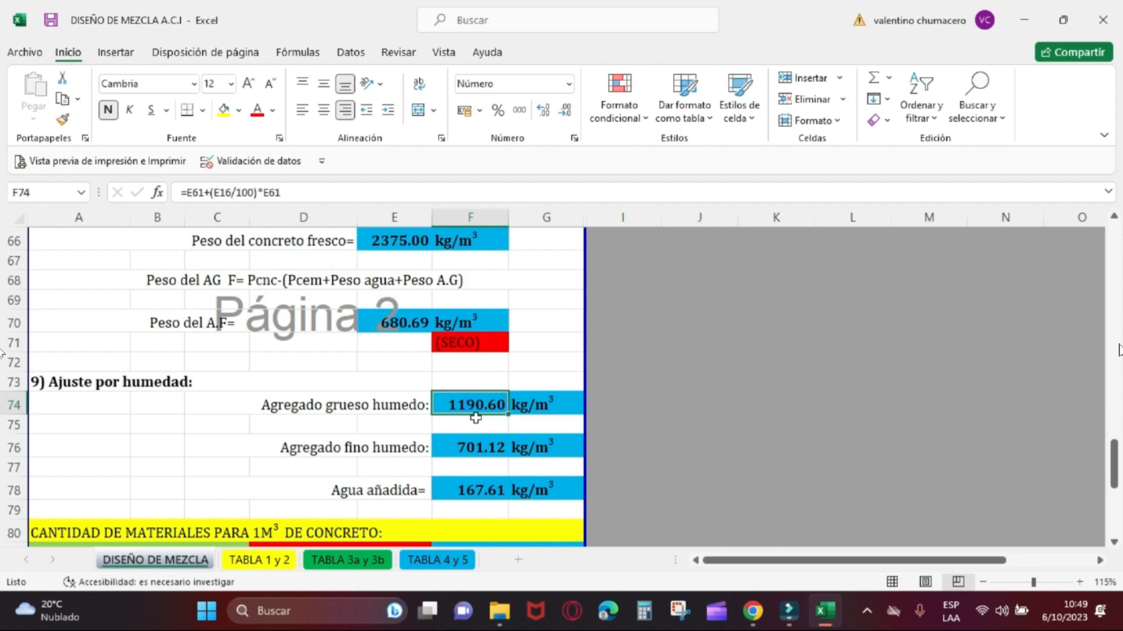
{"action": "left_click", "coordinate": [476, 453]}
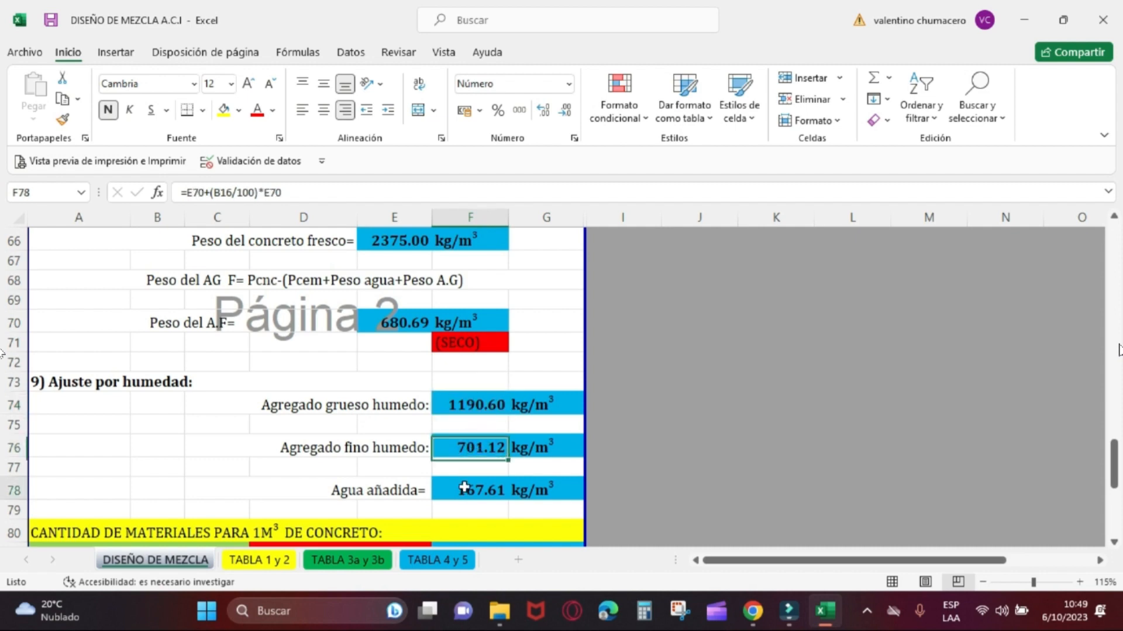
{"action": "left_click", "coordinate": [465, 488]}
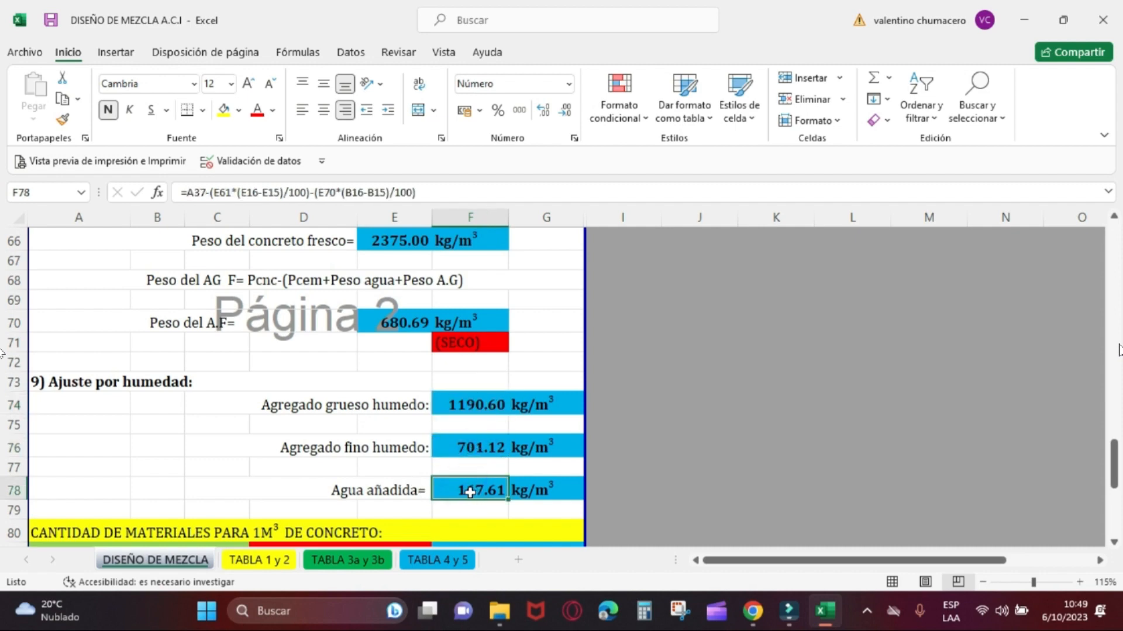
- Check the water content in A37 that the added water formula references, and re-inspect the formula in F78
{"action": "scroll", "coordinate": [469, 492], "scroll_direction": "up", "scroll_amount": 11}
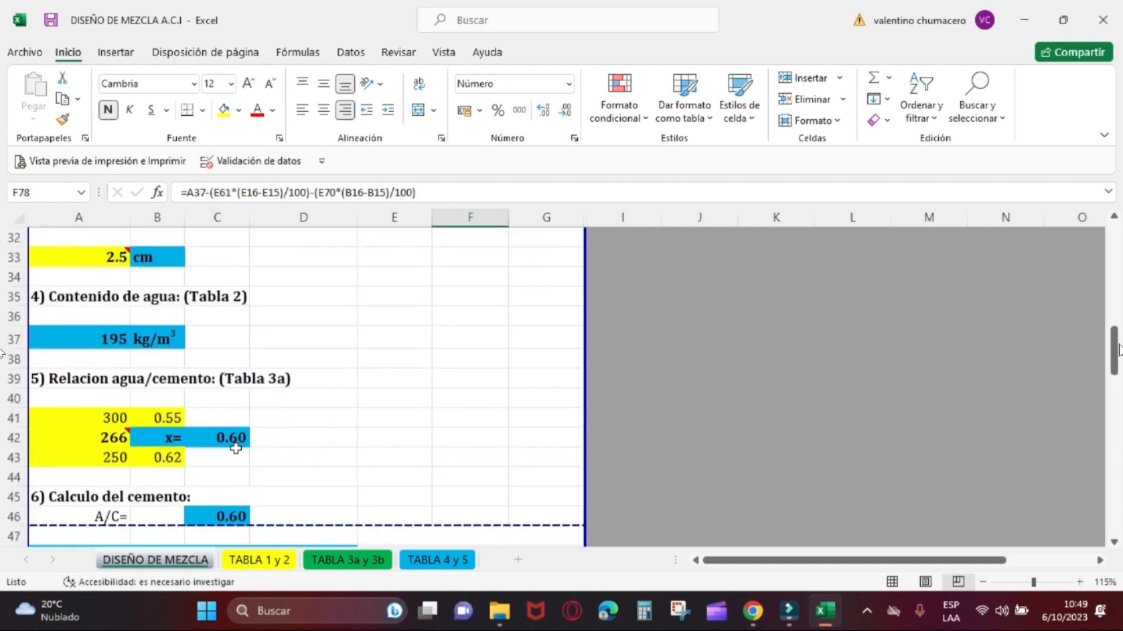
{"action": "left_click", "coordinate": [103, 343]}
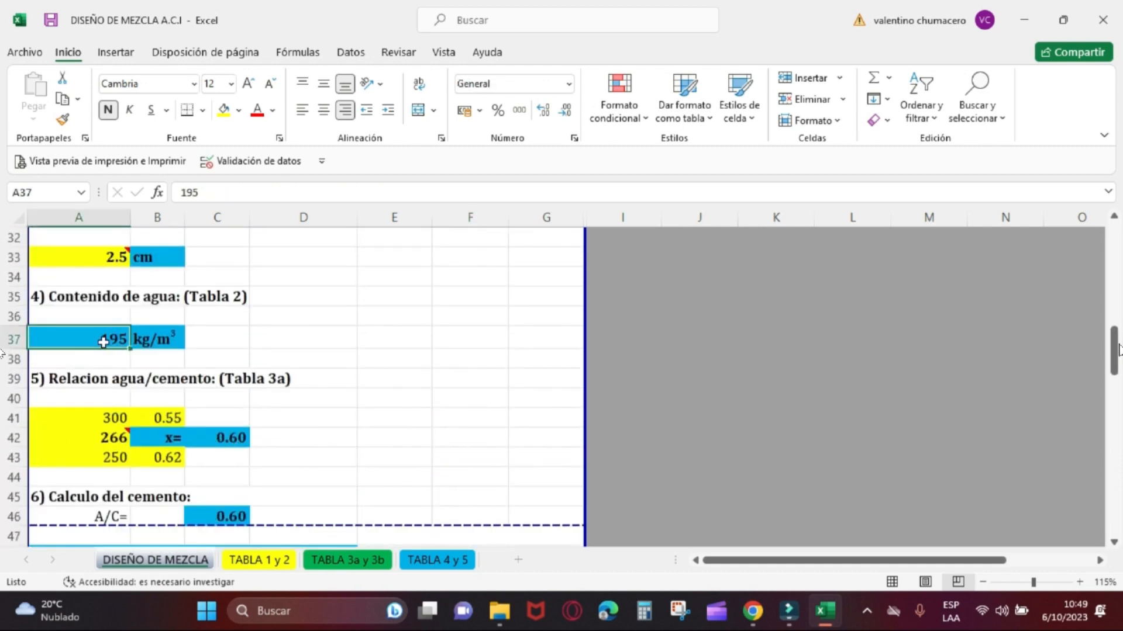
{"action": "scroll", "coordinate": [113, 377], "scroll_direction": "down", "scroll_amount": 11}
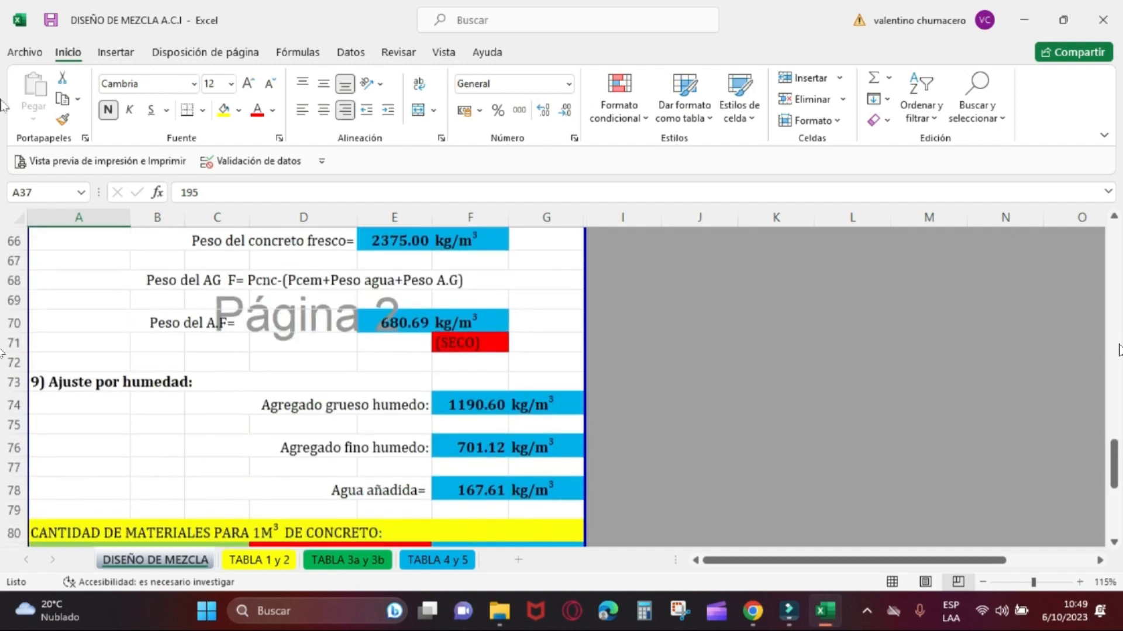
{"action": "left_click", "coordinate": [477, 490]}
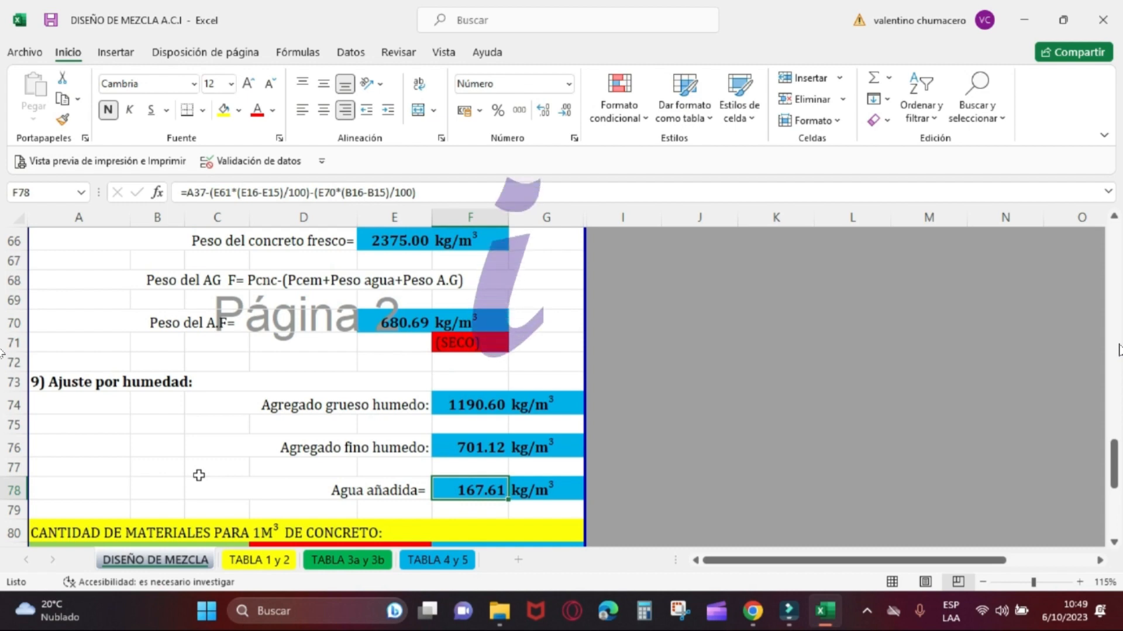
- In the materials table for 1 m³ of concrete, inspect the cement, water, stone and sand weights in D81:D84
{"action": "scroll", "coordinate": [199, 475], "scroll_direction": "down", "scroll_amount": 6}
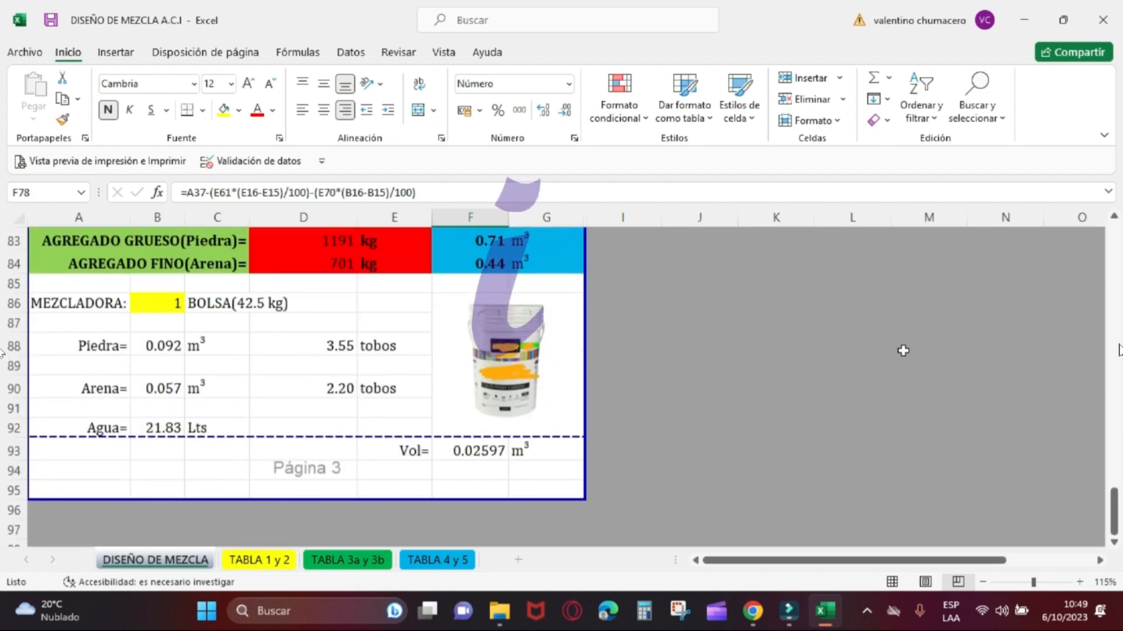
{"action": "scroll", "coordinate": [1114, 228], "scroll_direction": "up", "scroll_amount": 2}
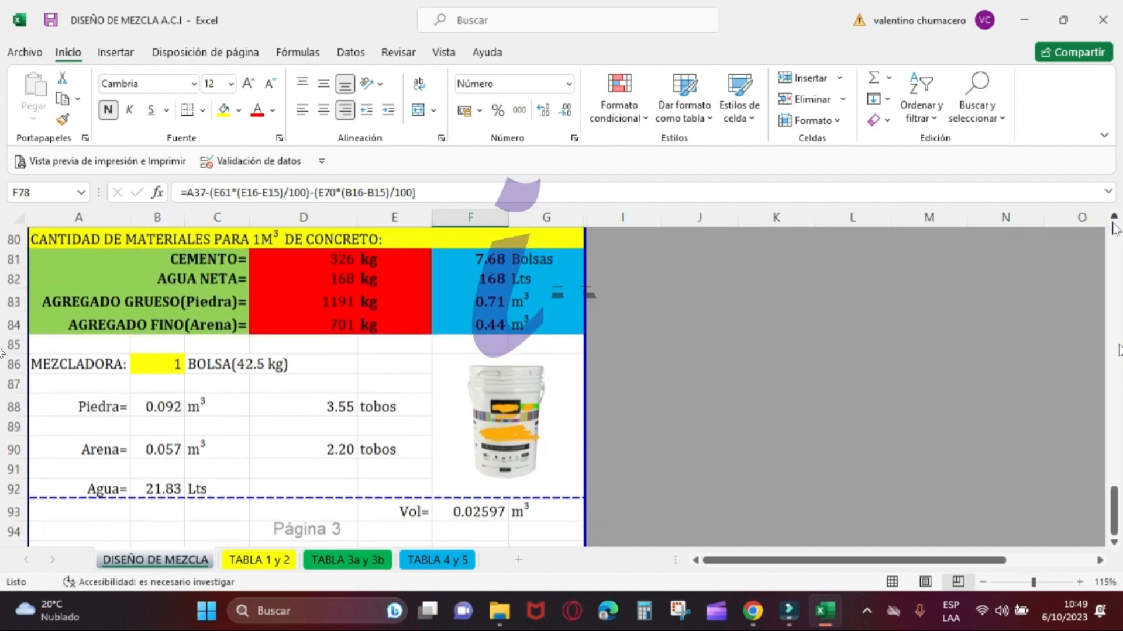
{"action": "scroll", "coordinate": [1114, 228], "scroll_direction": "up", "scroll_amount": 1}
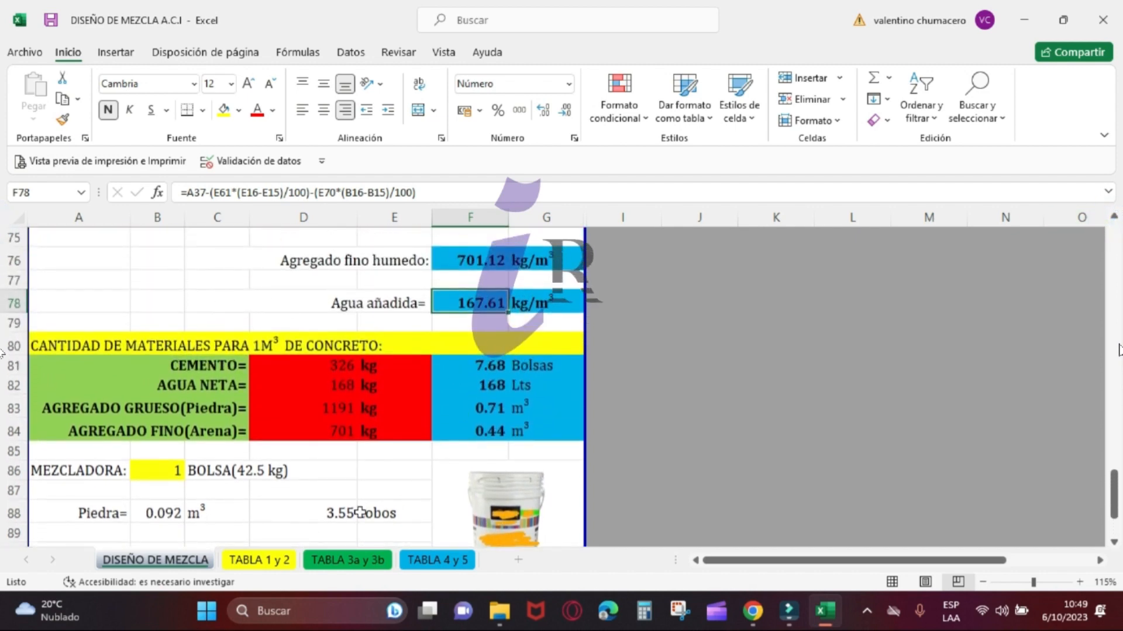
{"action": "left_click", "coordinate": [337, 376]}
{"action": "left_click", "coordinate": [342, 386]}
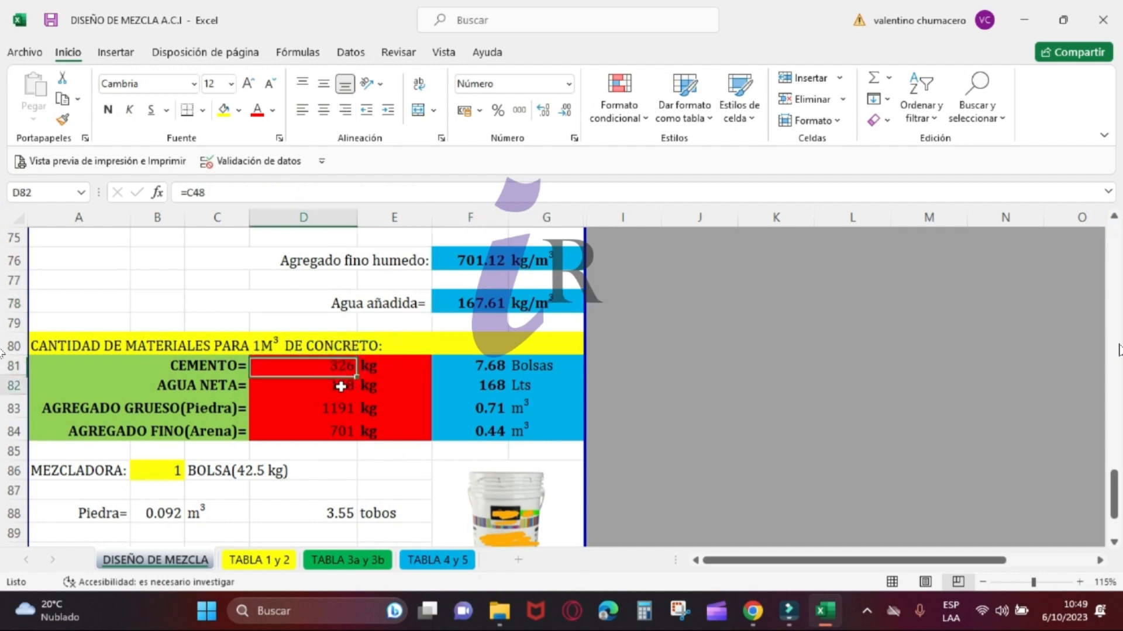
{"action": "left_click", "coordinate": [337, 409]}
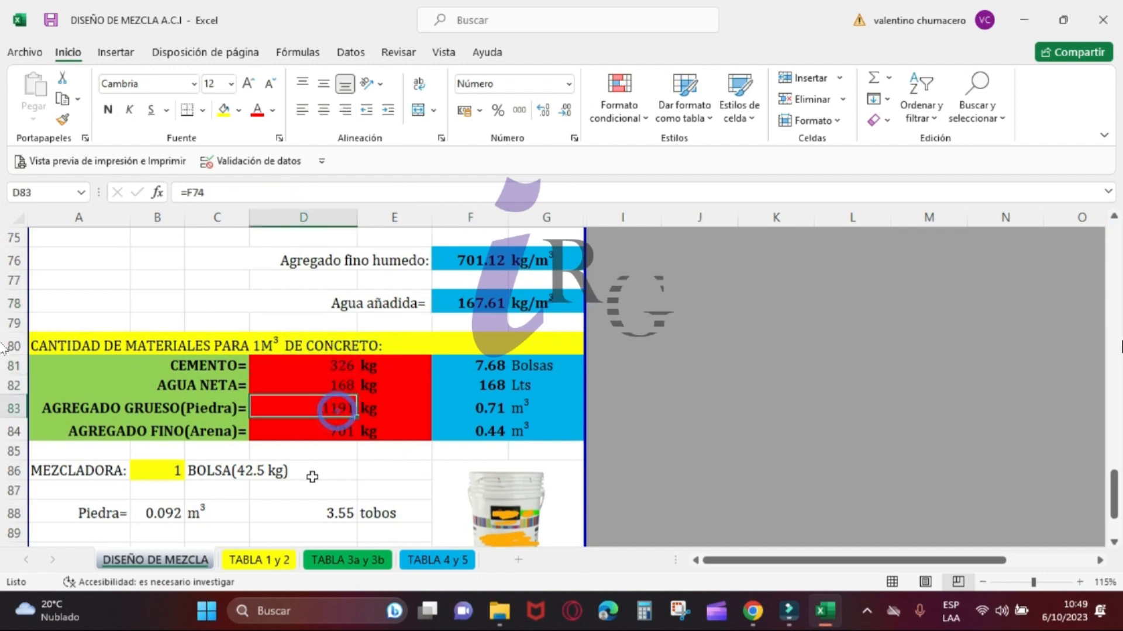
{"action": "left_click", "coordinate": [343, 433]}
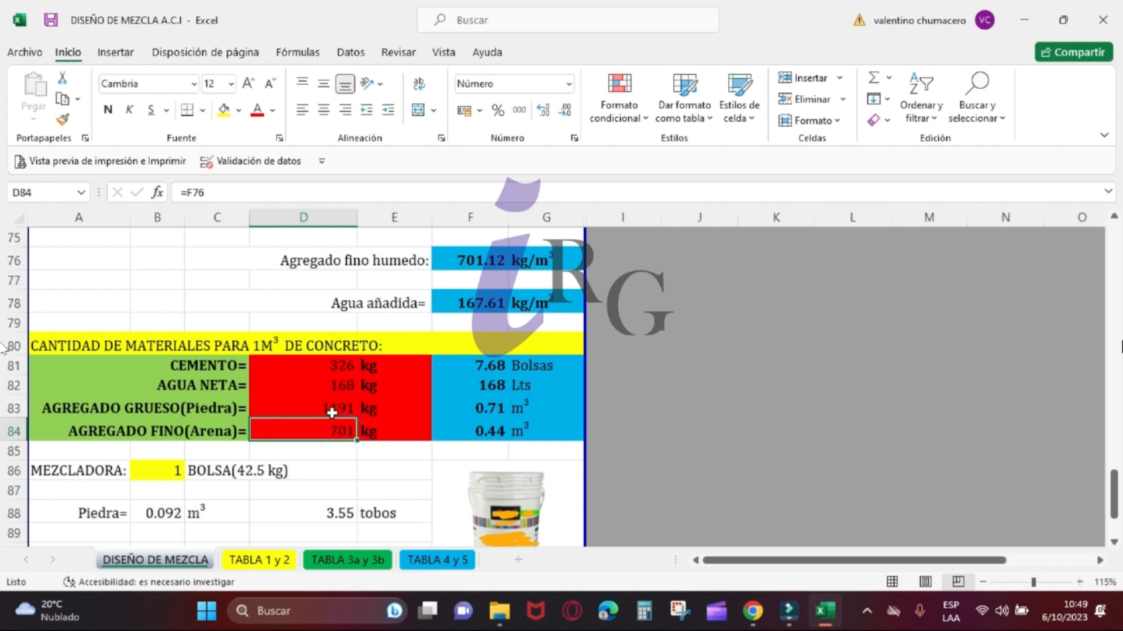
- Recheck the stone and sand weights in D83 and D84, and inspect the stone volume formula in F83
{"action": "left_click", "coordinate": [335, 410]}
{"action": "left_click", "coordinate": [335, 436]}
{"action": "left_click", "coordinate": [491, 409]}
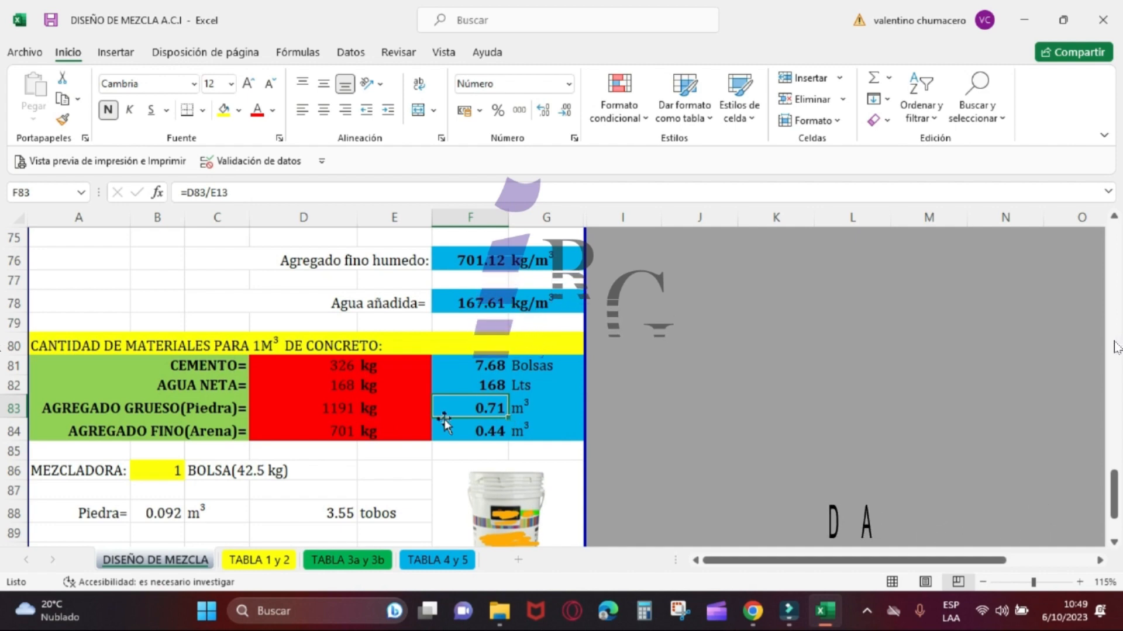
- In section 4, try a water content of 210 kg/m³ in A37 and check its effect on the cement amount in C48
{"action": "scroll", "coordinate": [286, 403], "scroll_direction": "up", "scroll_amount": 11}
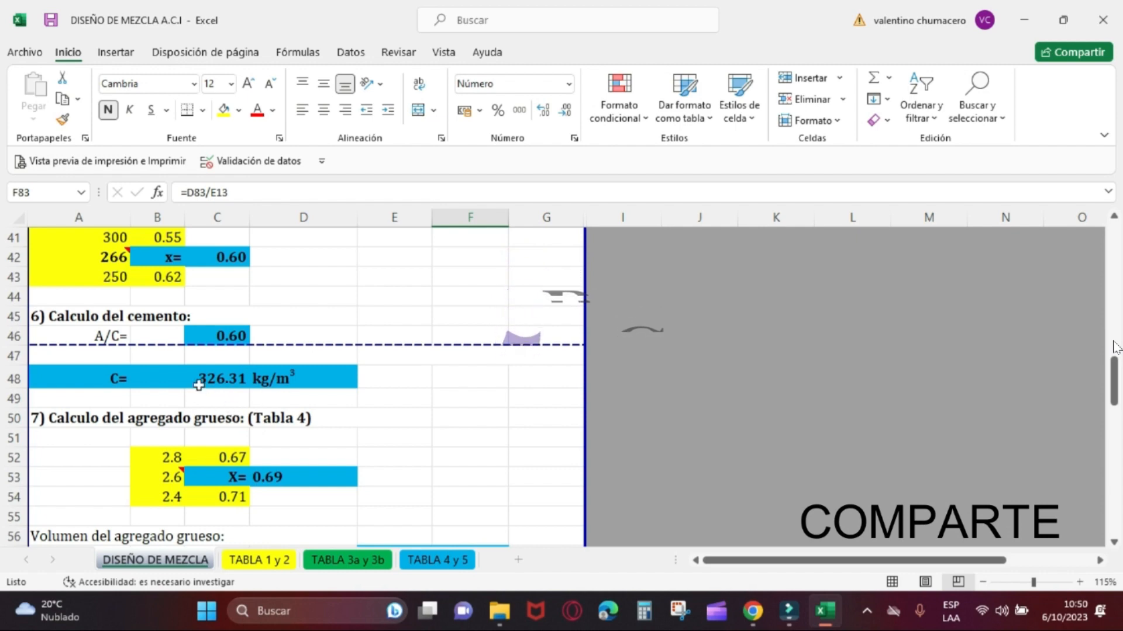
{"action": "scroll", "coordinate": [199, 385], "scroll_direction": "up", "scroll_amount": 6}
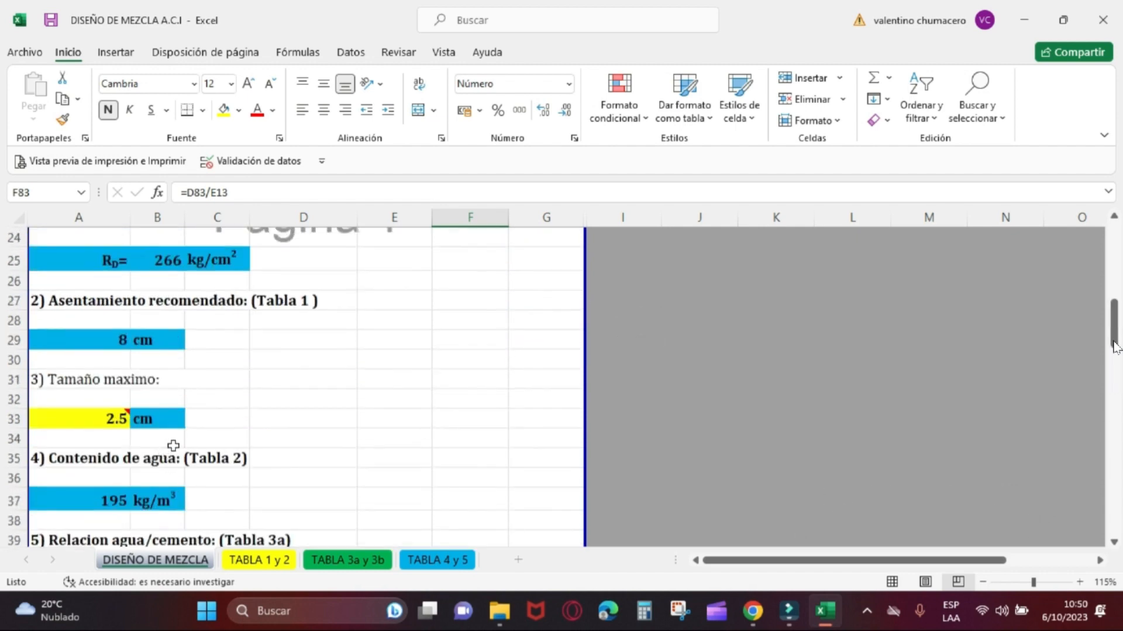
{"action": "scroll", "coordinate": [293, 393], "scroll_direction": "down", "scroll_amount": 6}
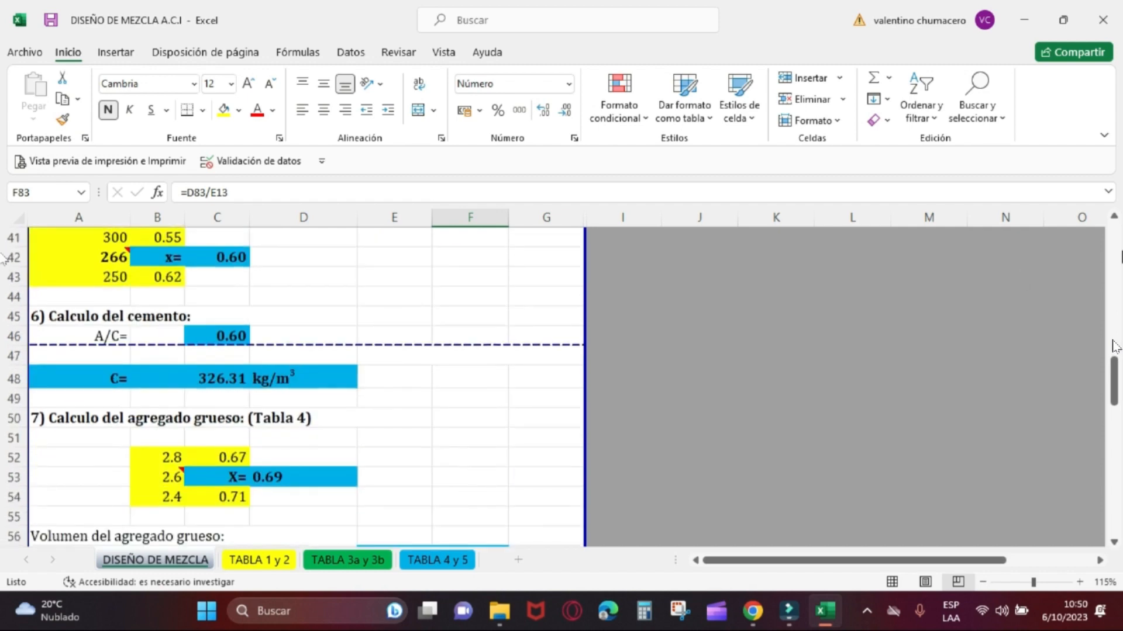
{"action": "left_click", "coordinate": [1114, 346]}
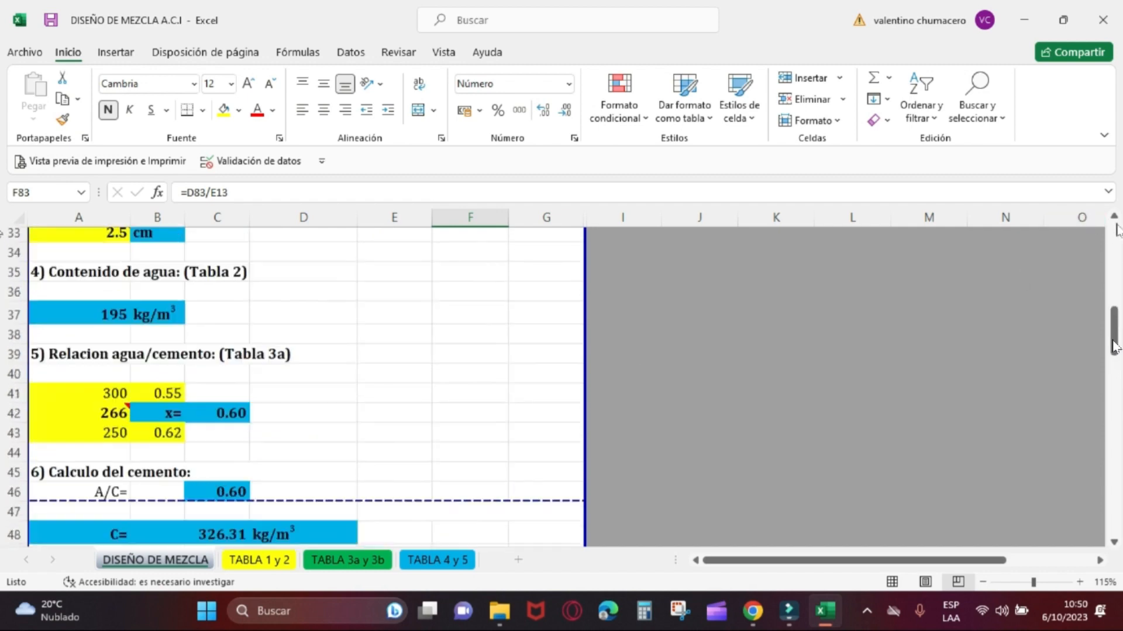
{"action": "left_click_drag", "start_coordinate": [1114, 346], "coordinate": [1119, 370]}
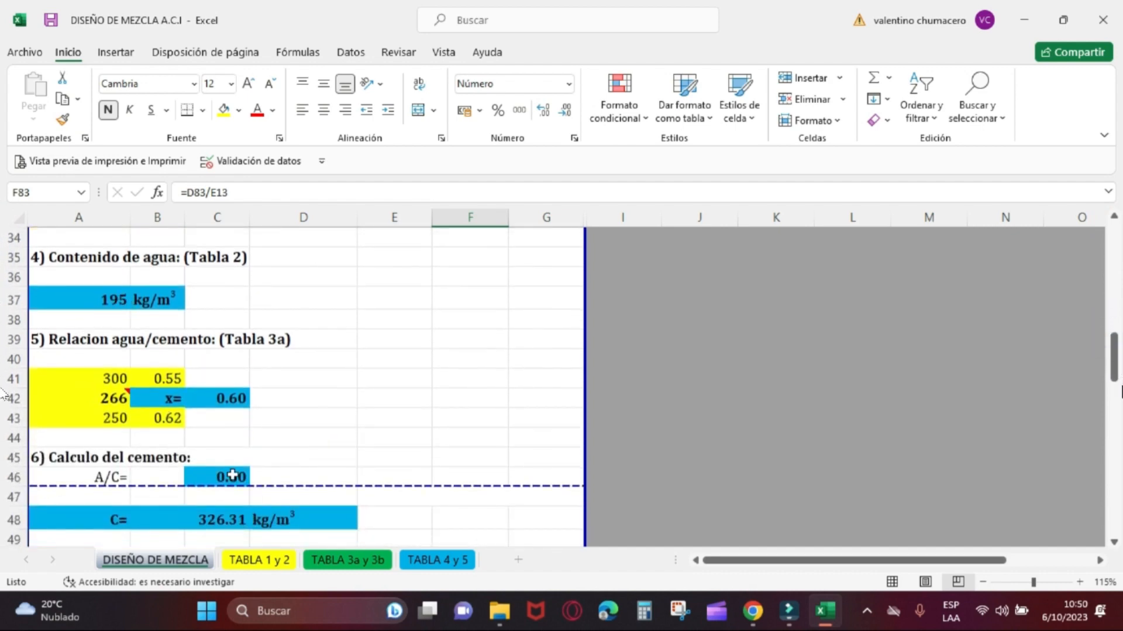
{"action": "left_click", "coordinate": [111, 297]}
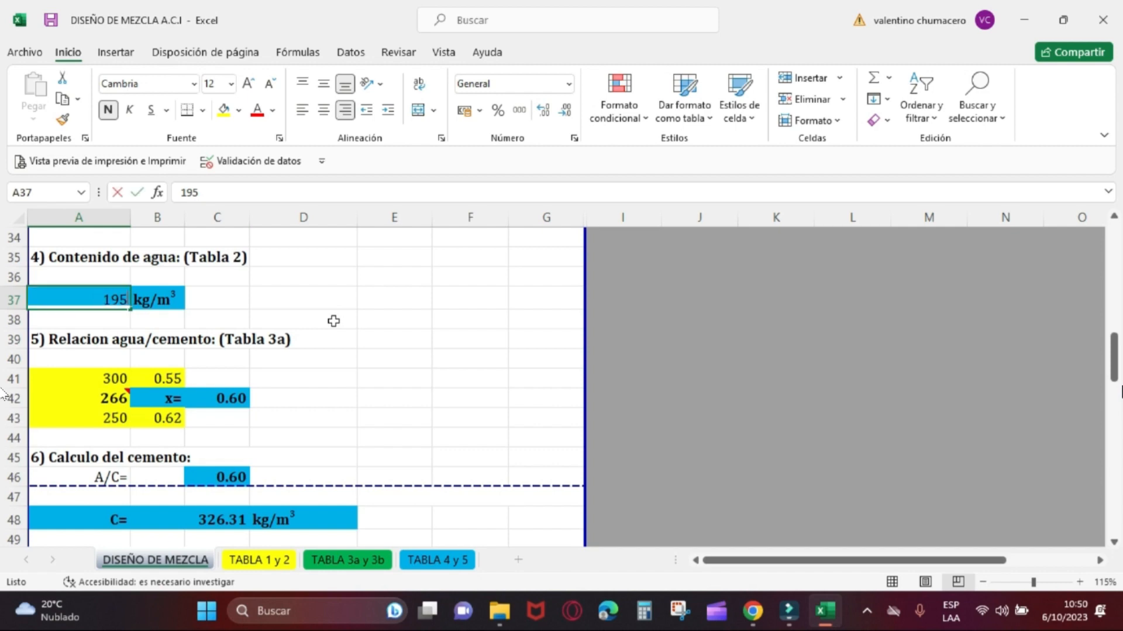
{"action": "type", "text": "210"}
{"action": "left_click", "coordinate": [497, 377]}
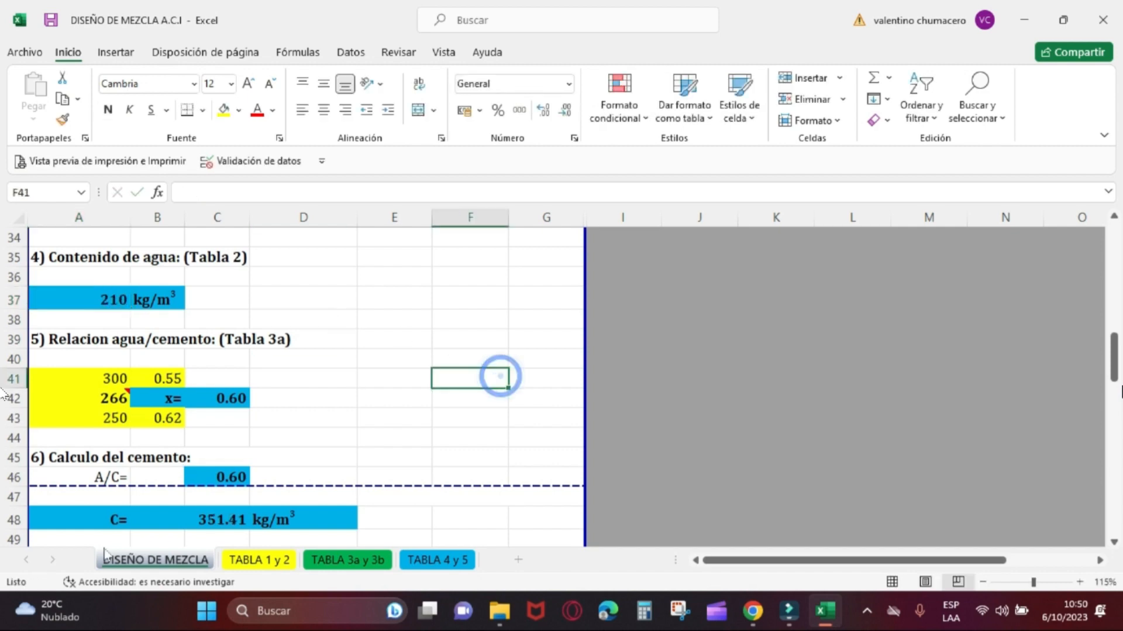
{"action": "left_click", "coordinate": [215, 529]}
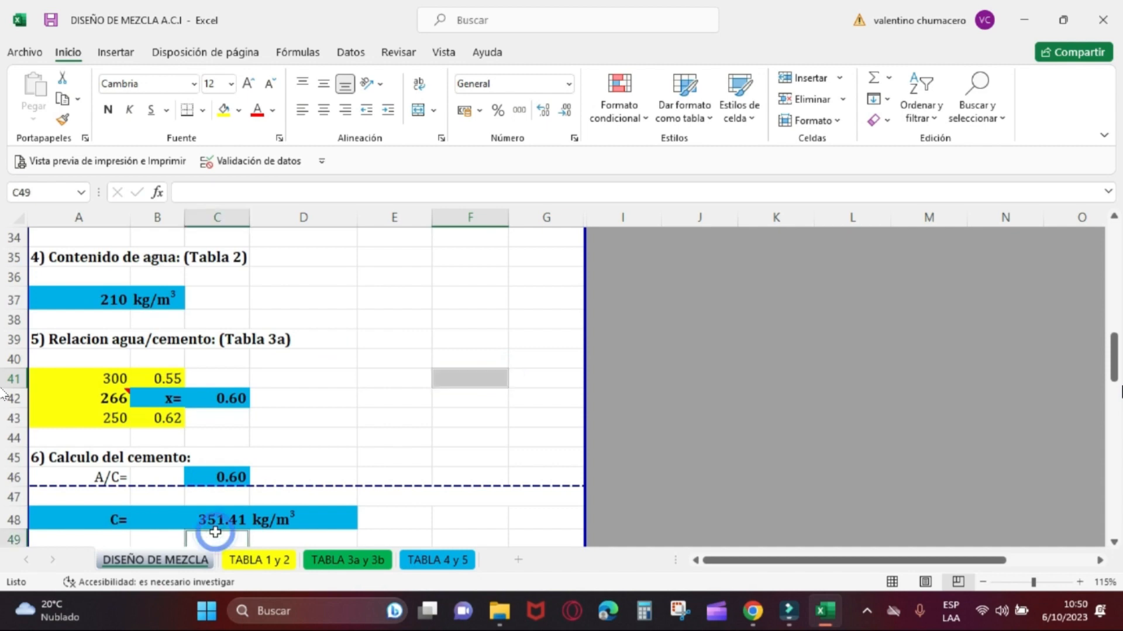
{"action": "left_click", "coordinate": [324, 424]}
- Undo, redo and again undo the water content change in A37 to compare the resulting cement amounts in C48
{"action": "key", "text": "ctrl+z"}
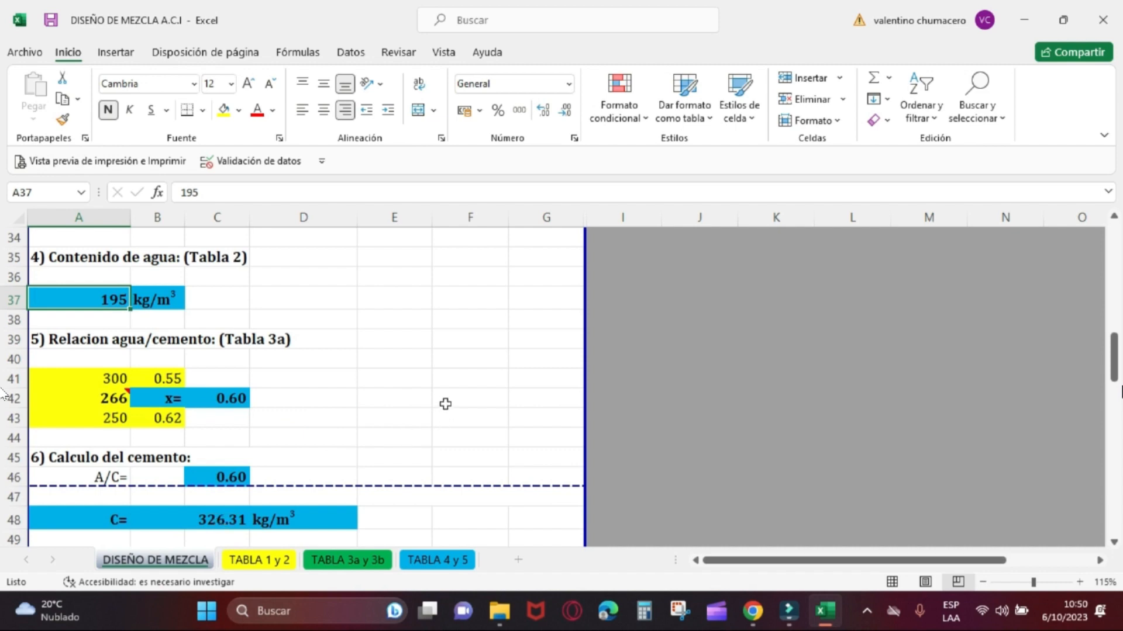
{"action": "key", "text": "ctrl+y"}
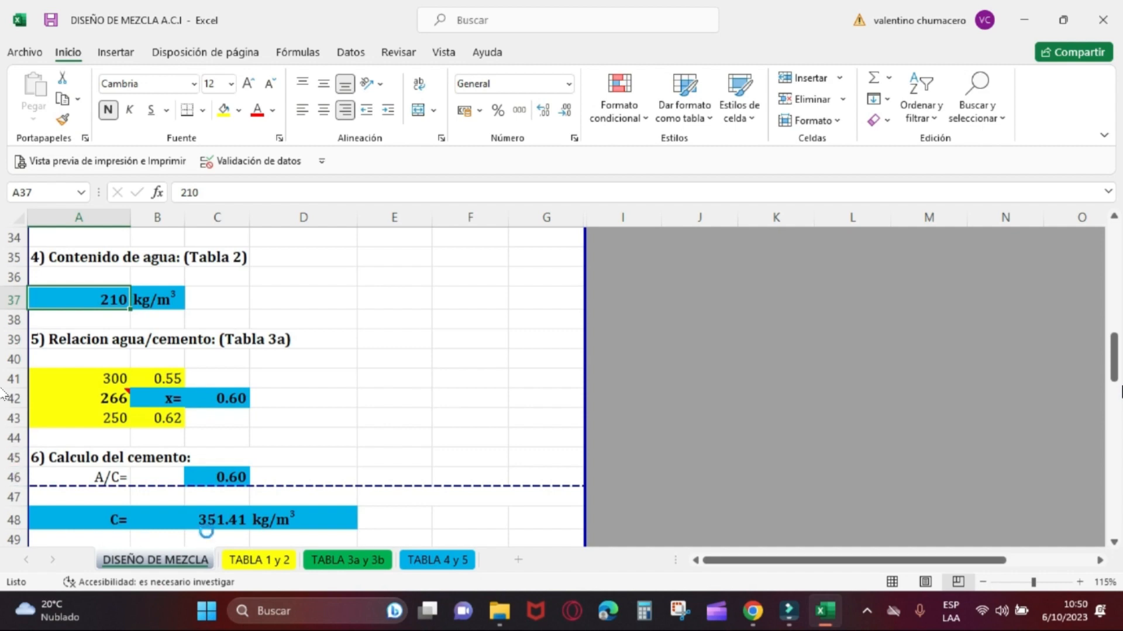
{"action": "key", "text": "ctrl+z"}
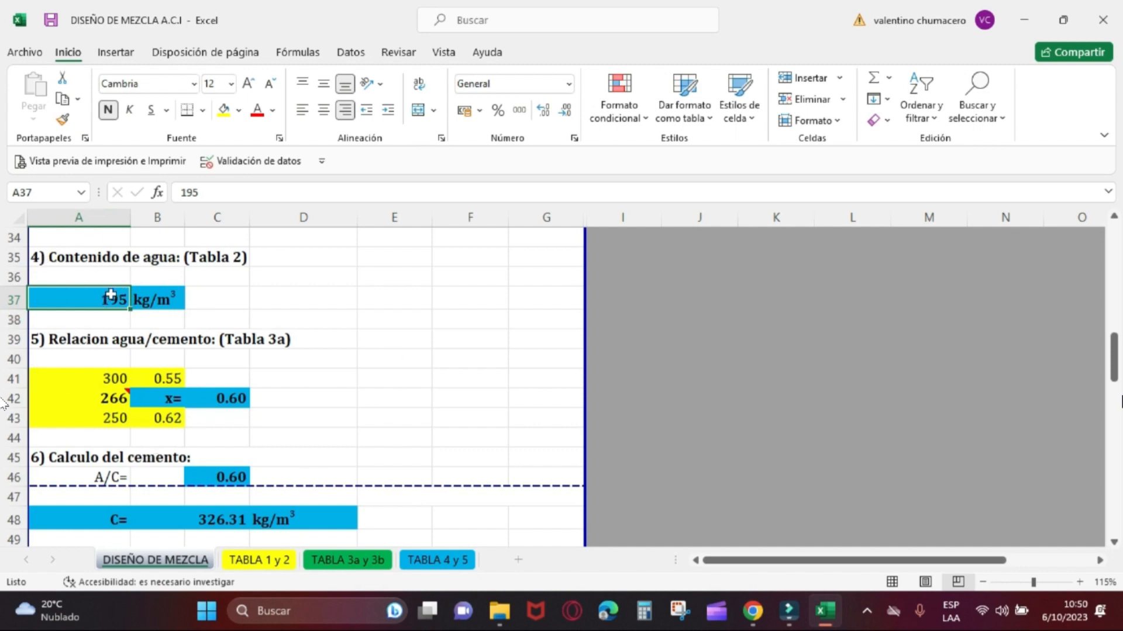
- Try a water content of 150 kg/m³ in A37 to compare the cement amount, and undo the change
{"action": "type", "text": "150"}
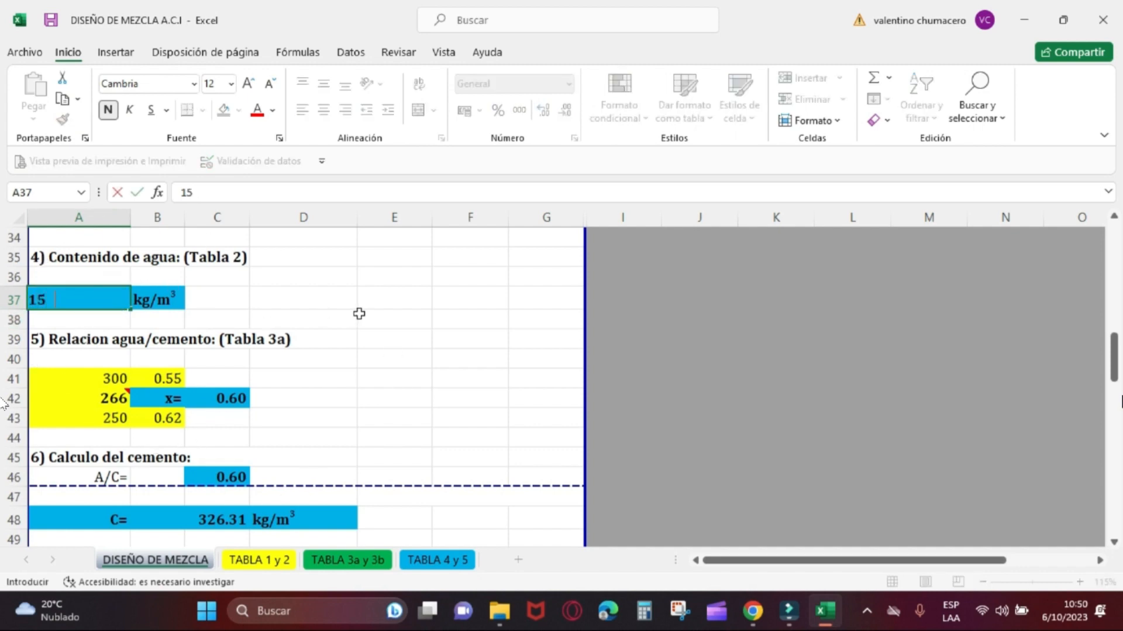
{"action": "left_click", "coordinate": [432, 357]}
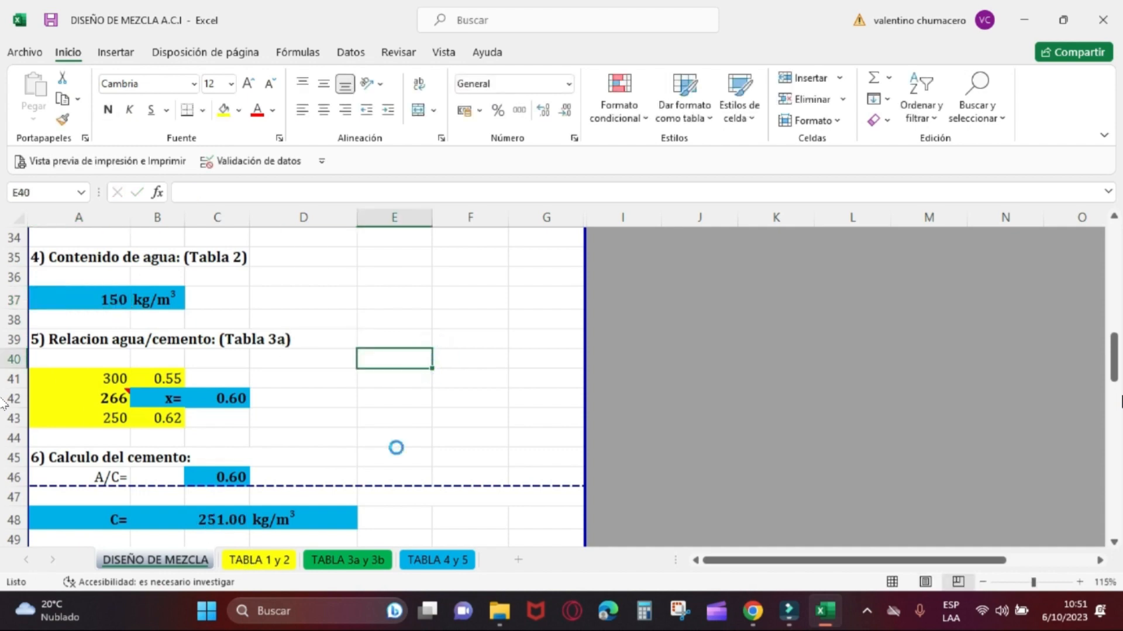
{"action": "key", "text": "ctrl+z"}
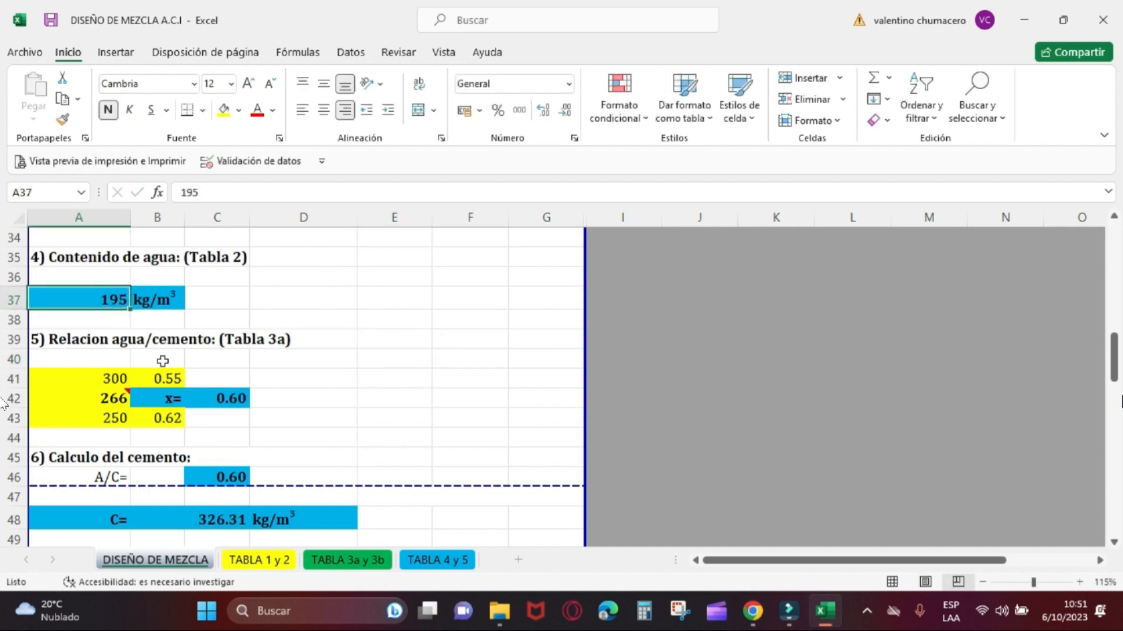
- Test 150 kg/m³ of water in A37 once more, check the cement amount in C48, and undo the entry
{"action": "double_click", "coordinate": [107, 301]}
{"action": "key", "text": "BackSpace"}
{"action": "key", "text": "BackSpace"}
{"action": "type", "text": "50"}
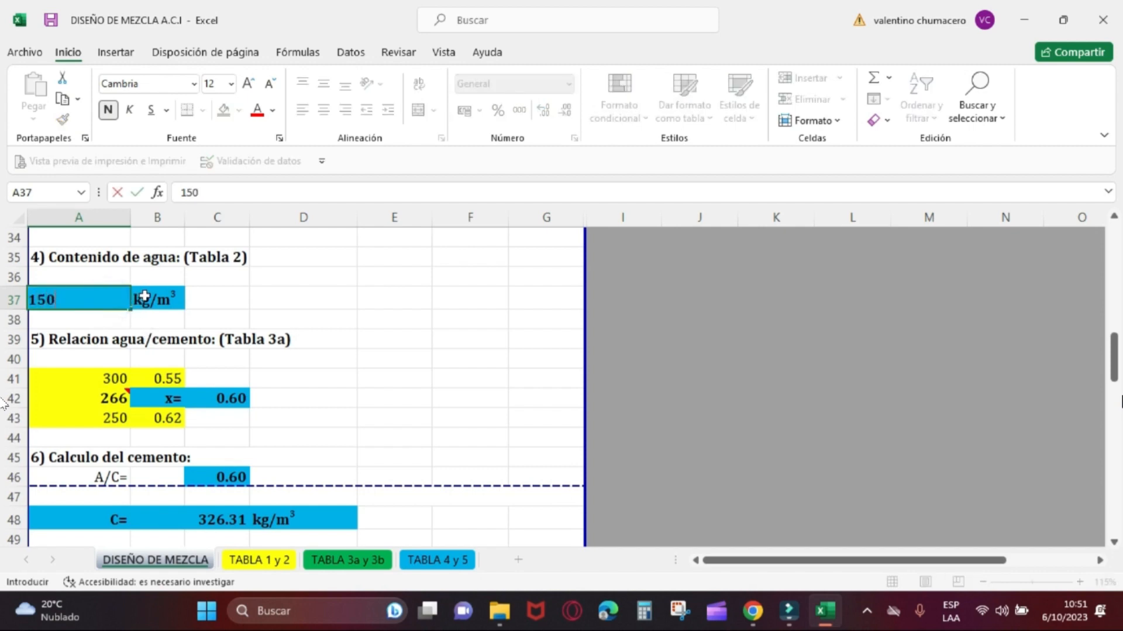
{"action": "left_click", "coordinate": [422, 382]}
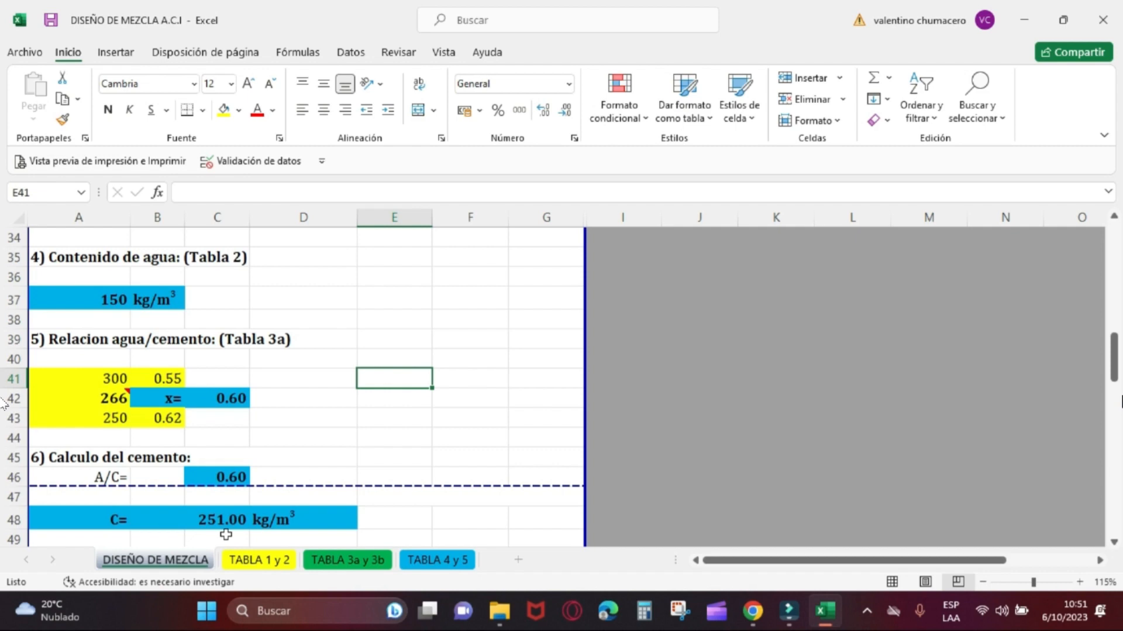
{"action": "key", "text": "ctrl+z"}
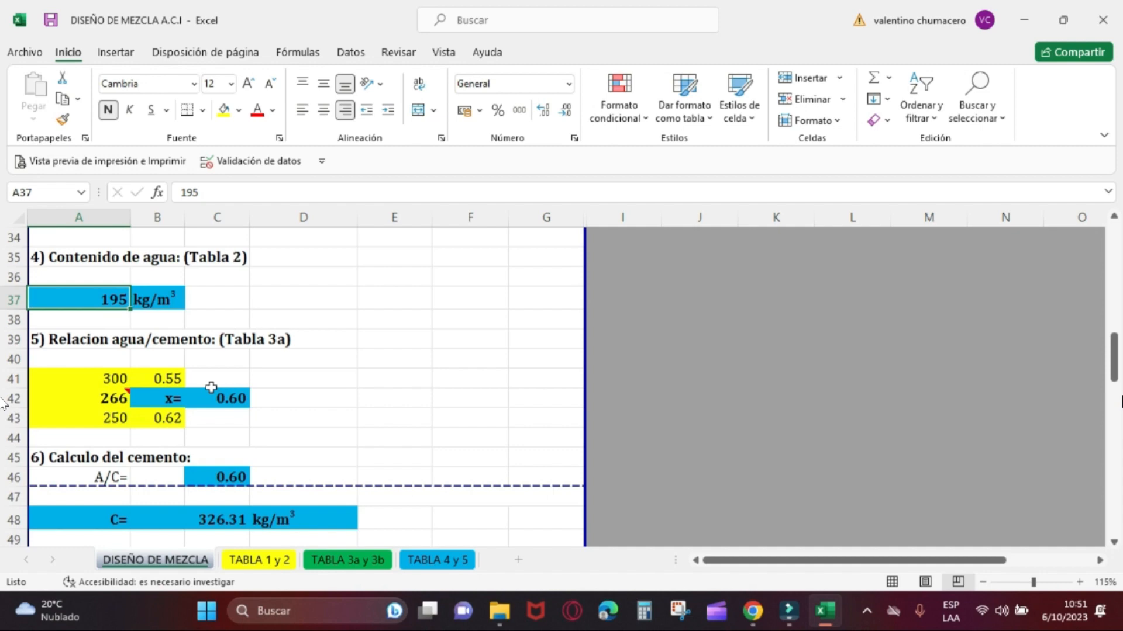
- In the table of material quantities for 1 m³ of concrete, compare the stone and sand volume formulas in F83 and F84
{"action": "left_click_drag", "start_coordinate": [1118, 340], "coordinate": [1113, 433]}
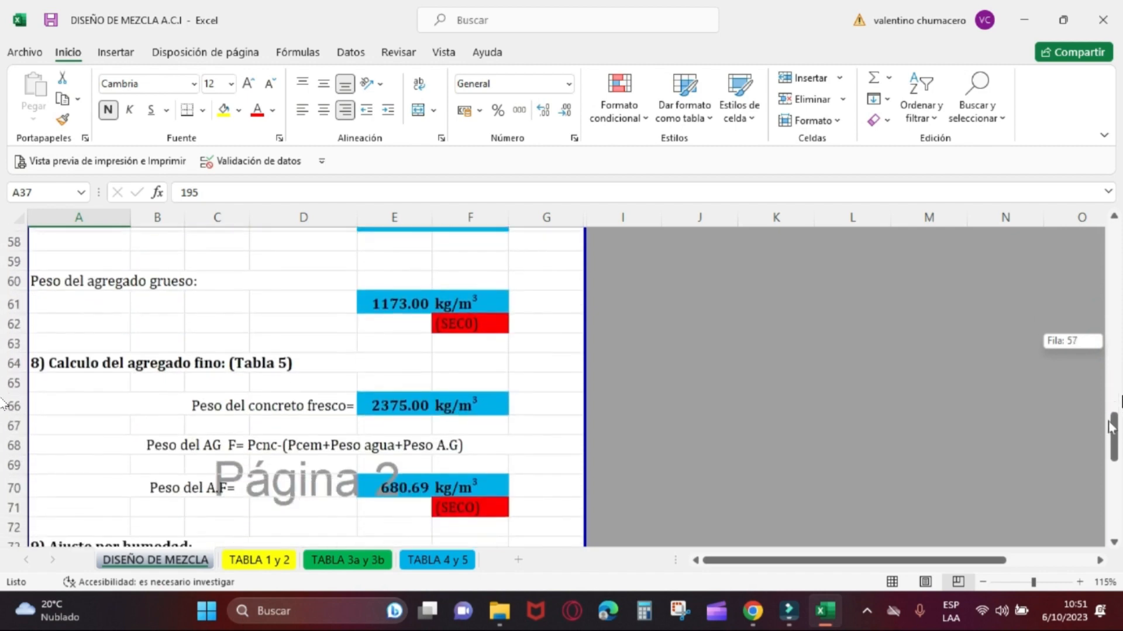
{"action": "scroll", "coordinate": [389, 377], "scroll_direction": "down", "scroll_amount": 5}
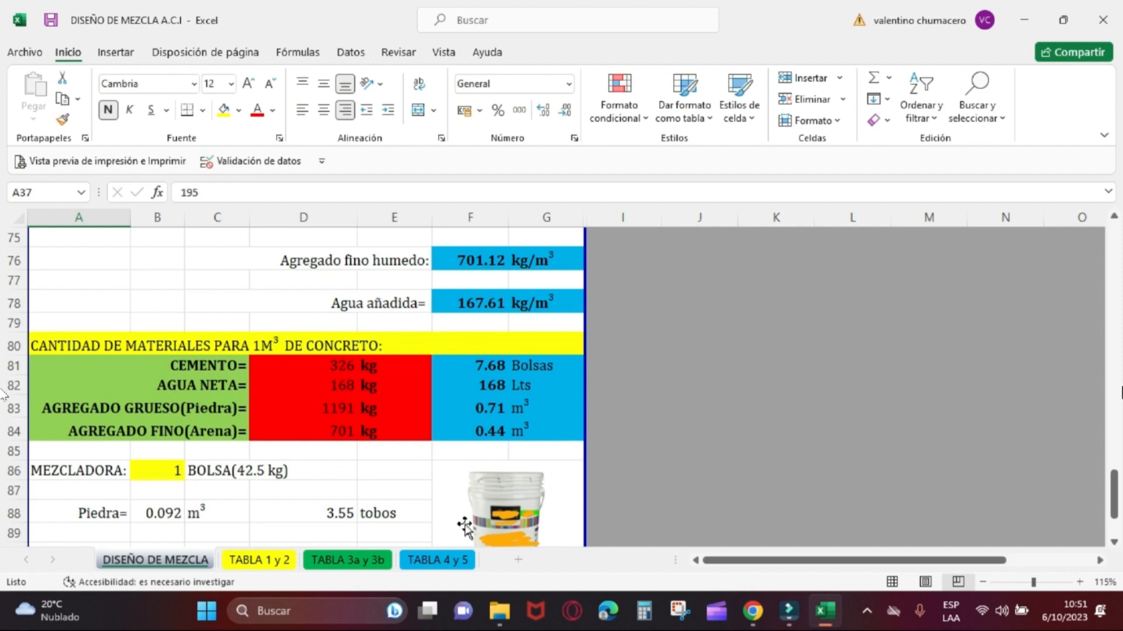
{"action": "left_click", "coordinate": [491, 407]}
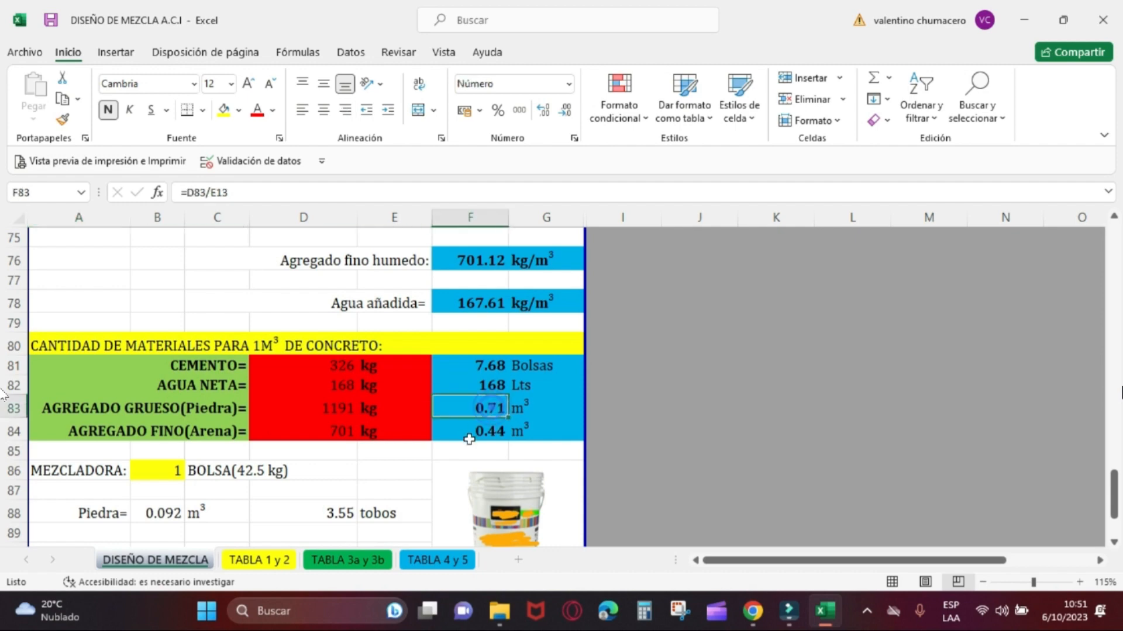
{"action": "left_click", "coordinate": [489, 430]}
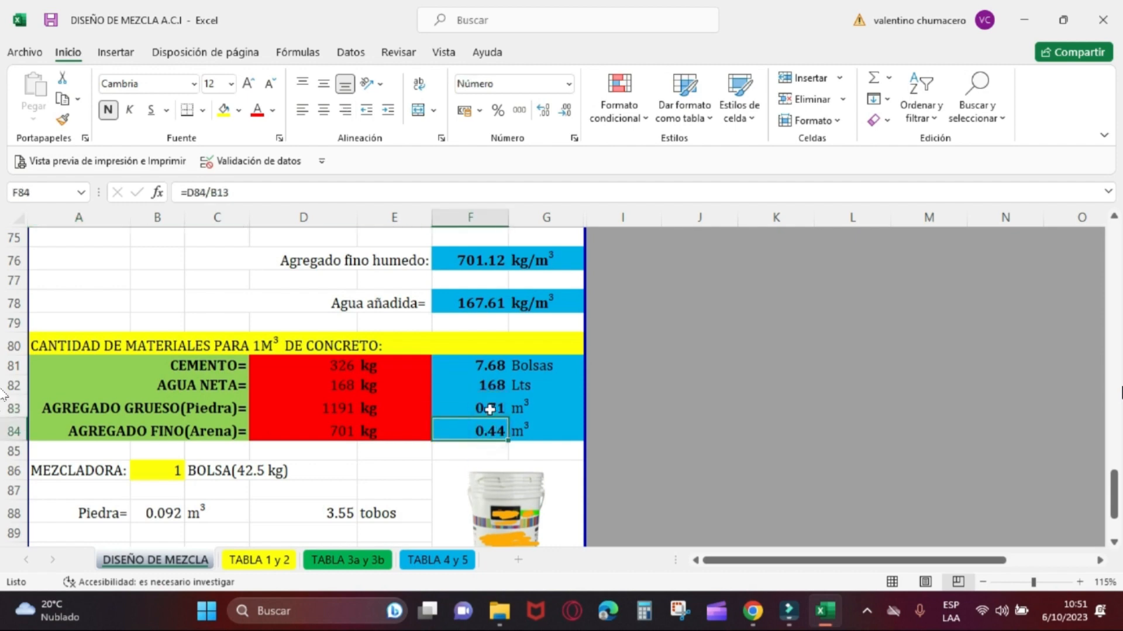
{"action": "left_click", "coordinate": [489, 408]}
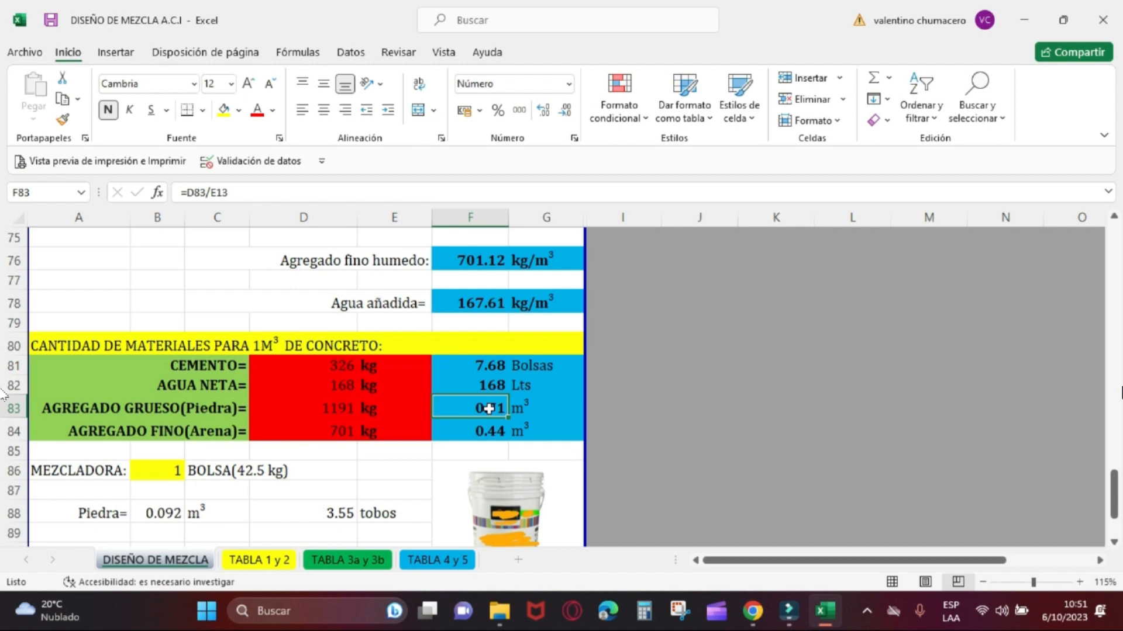
{"action": "left_click", "coordinate": [479, 430]}
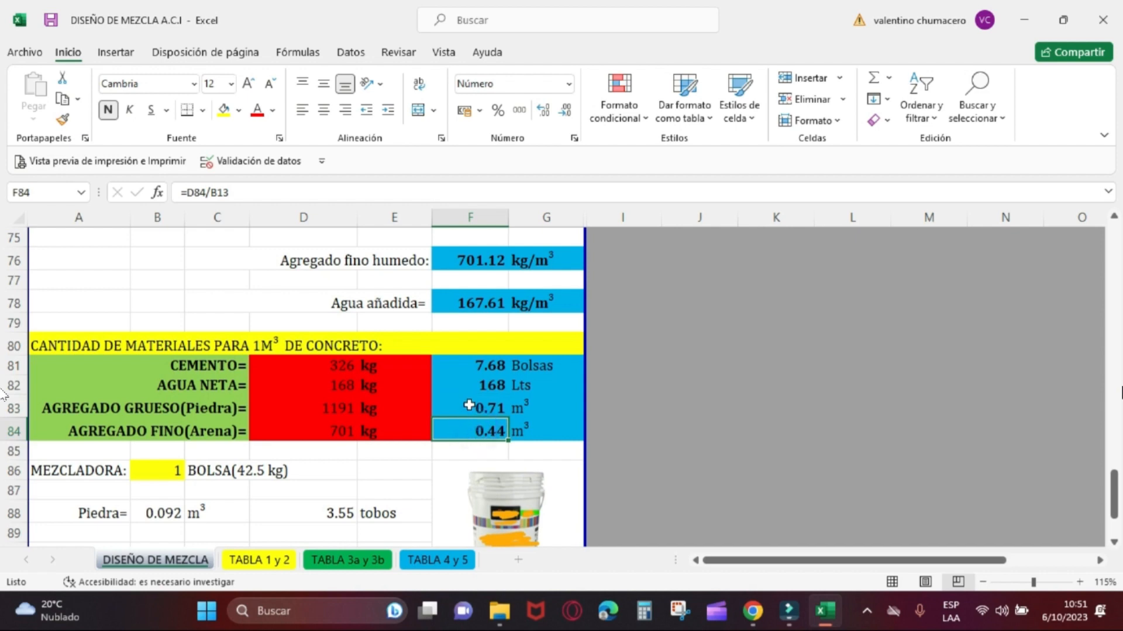
{"action": "left_click", "coordinate": [483, 407]}
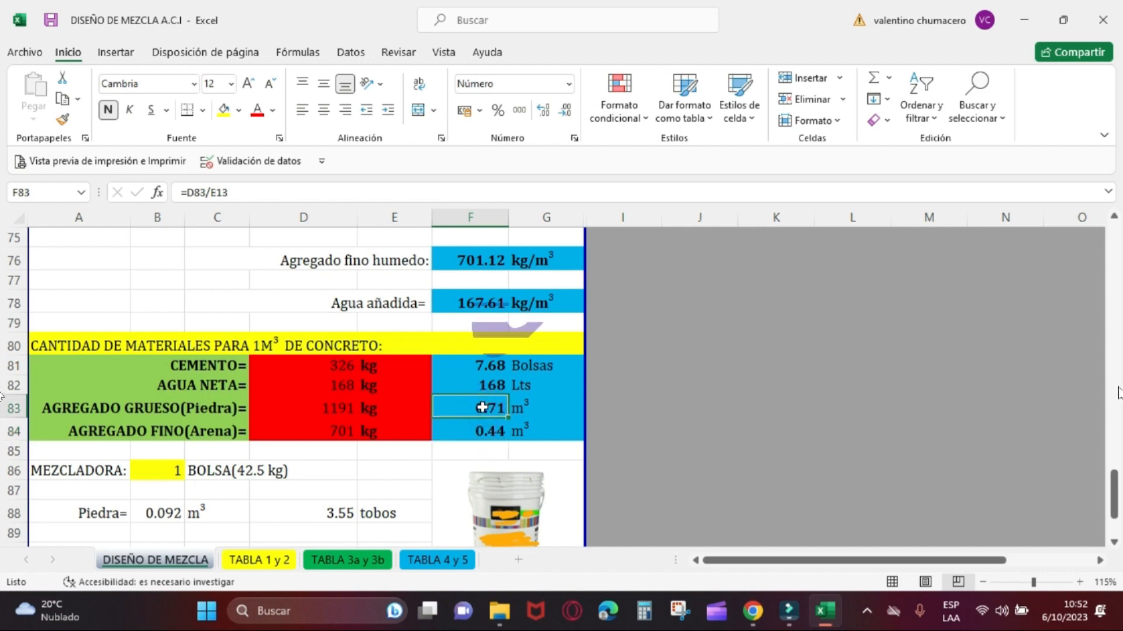
{"action": "left_click", "coordinate": [489, 431]}
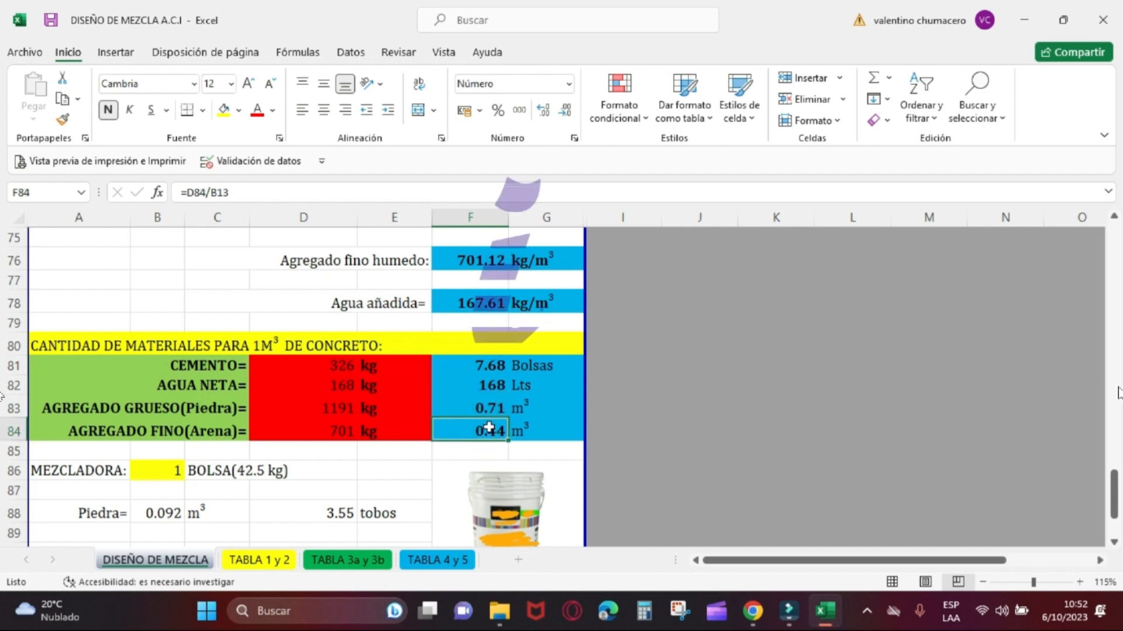
- Review the cement weight in D81 alongside the stone and sand volumes in F83 and F84
{"action": "left_click", "coordinate": [335, 366]}
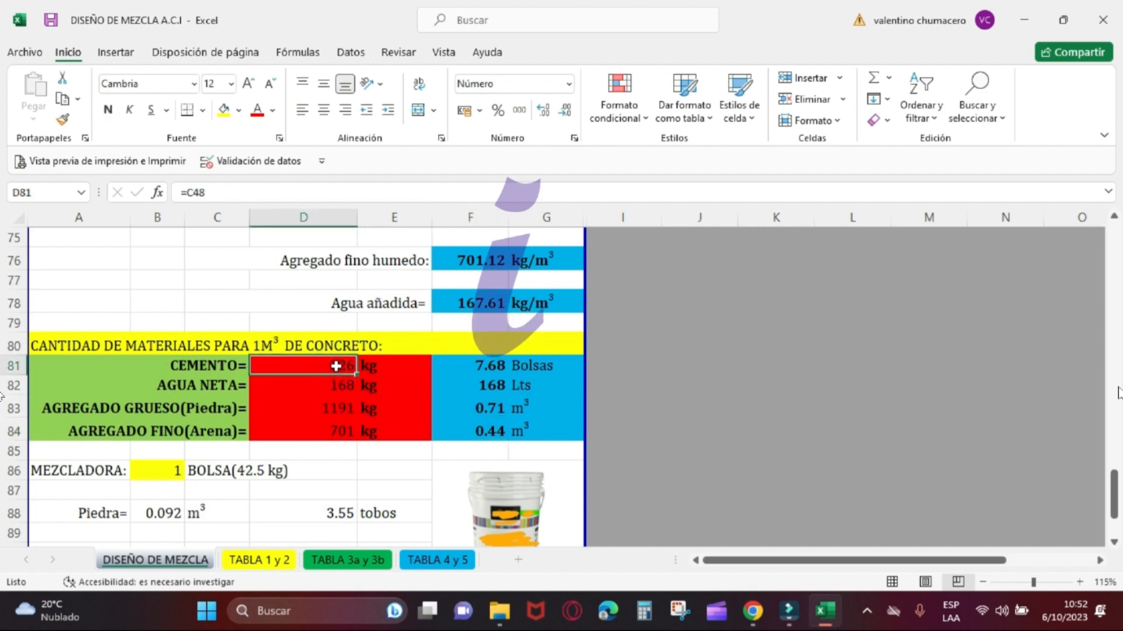
{"action": "left_click", "coordinate": [494, 409]}
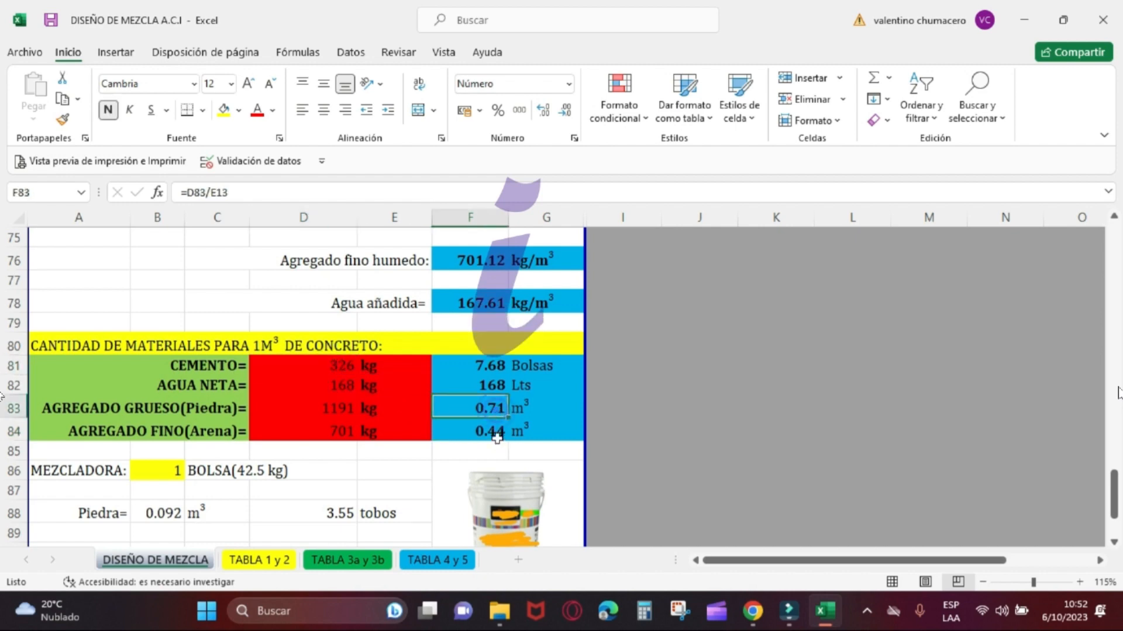
{"action": "left_click", "coordinate": [490, 430]}
{"action": "left_click", "coordinate": [484, 410]}
{"action": "left_click", "coordinate": [486, 430]}
{"action": "left_click", "coordinate": [493, 408]}
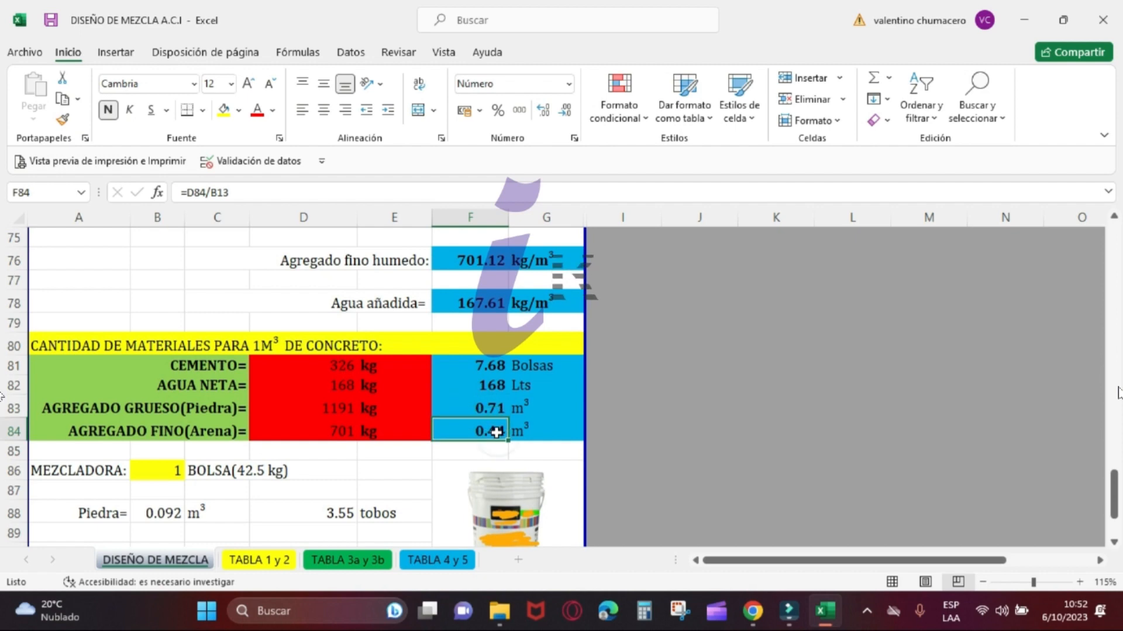
{"action": "left_click", "coordinate": [337, 367]}
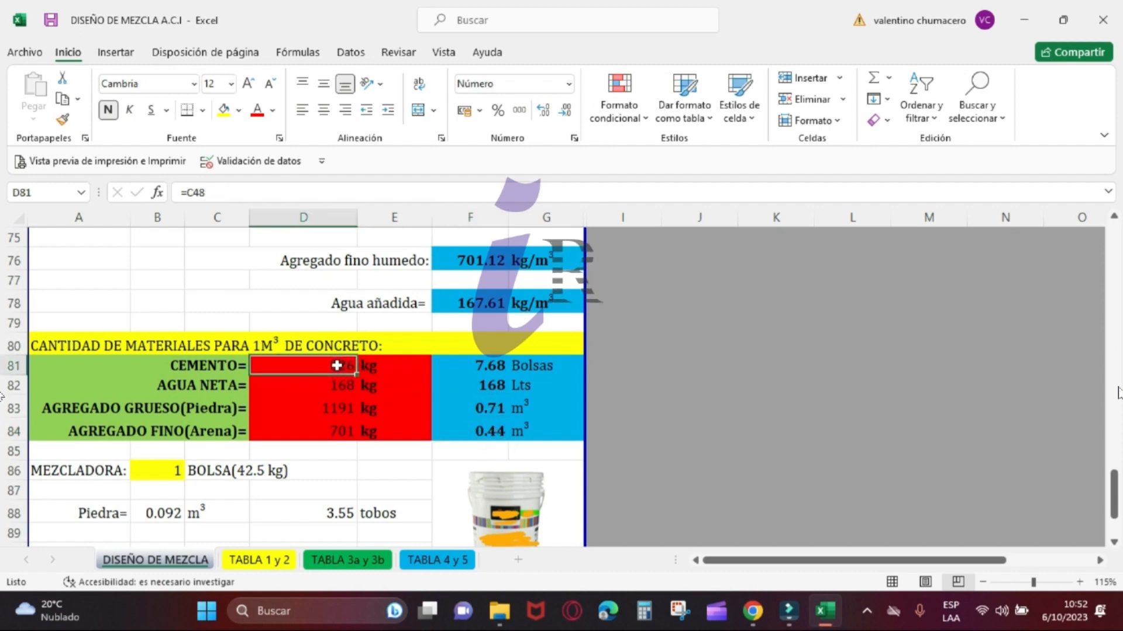